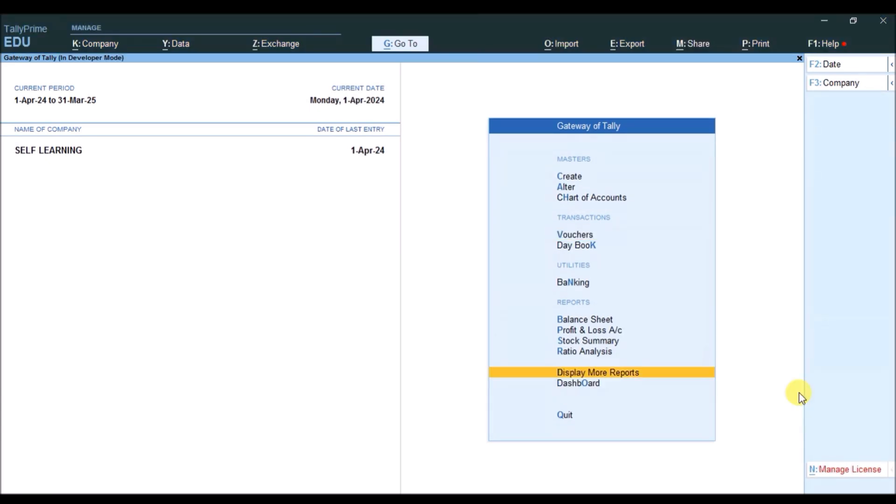
Open the first April sales voucher for Motilal Trading Com from the sales register.
{"action": "key", "text": "d"}
{"action": "key", "text": "a"}
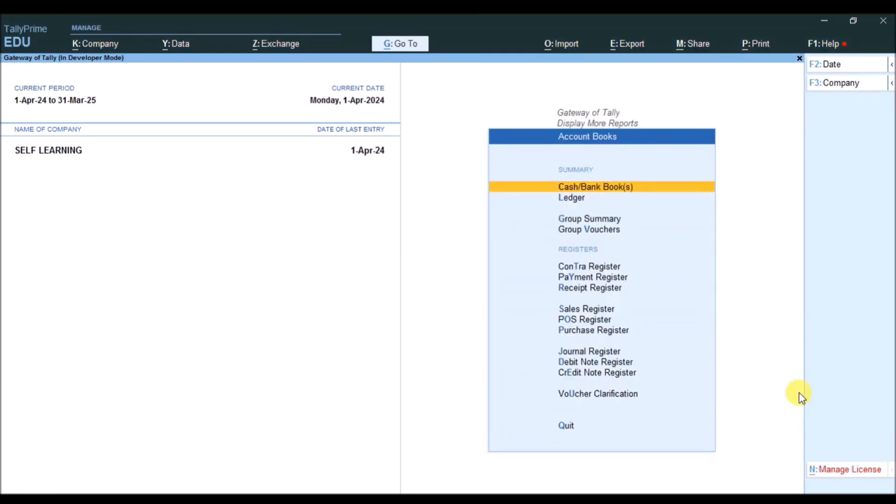
{"action": "key", "text": "s"}
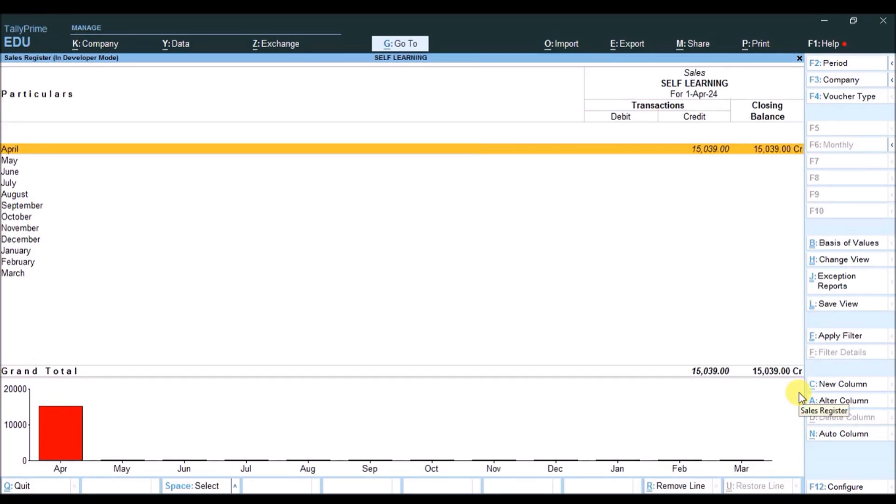
{"action": "key", "text": "Return"}
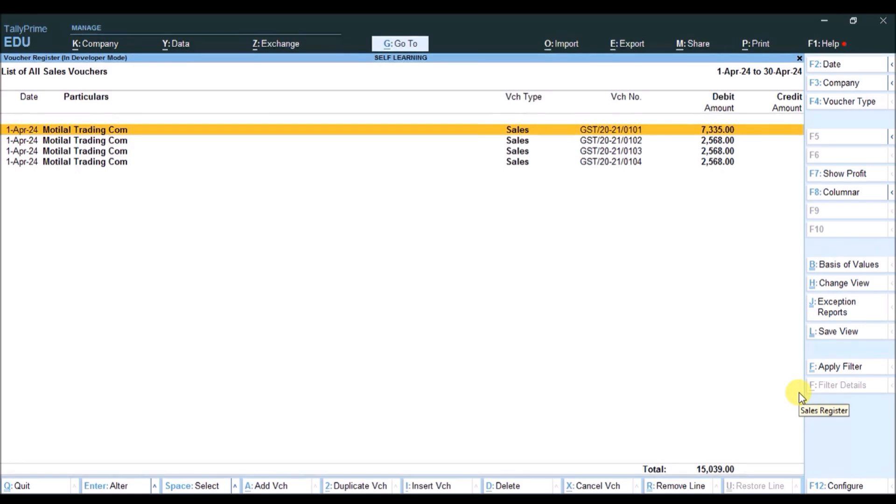
{"action": "key", "text": "Return"}
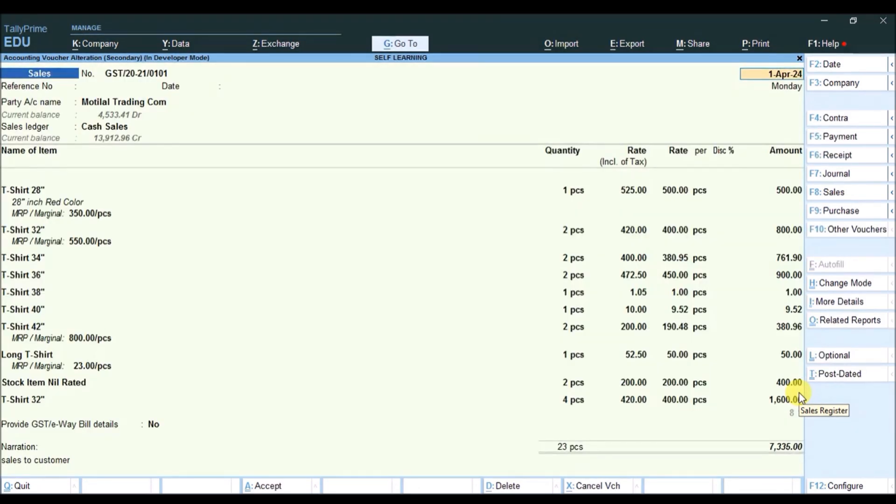
Preview the voucher's tax invoice for printing and examine the default layout of both pages up close.
{"action": "key", "text": "alt+p"}
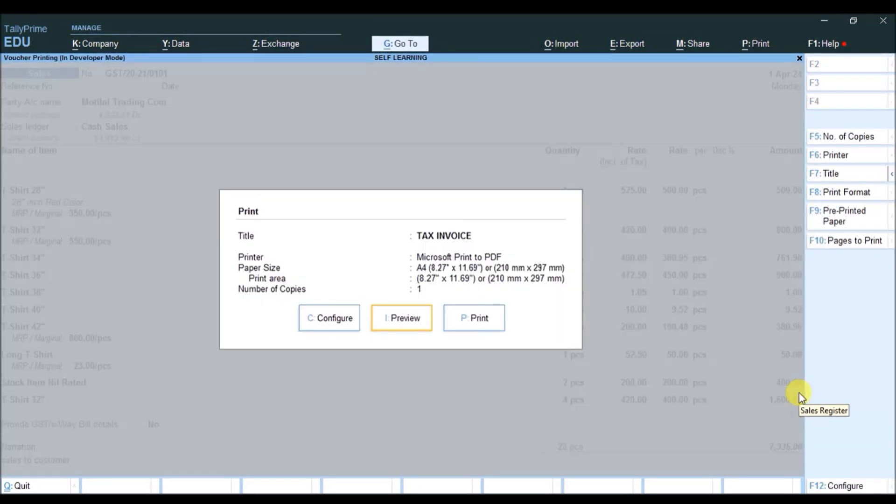
{"action": "left_click", "coordinate": [399, 323]}
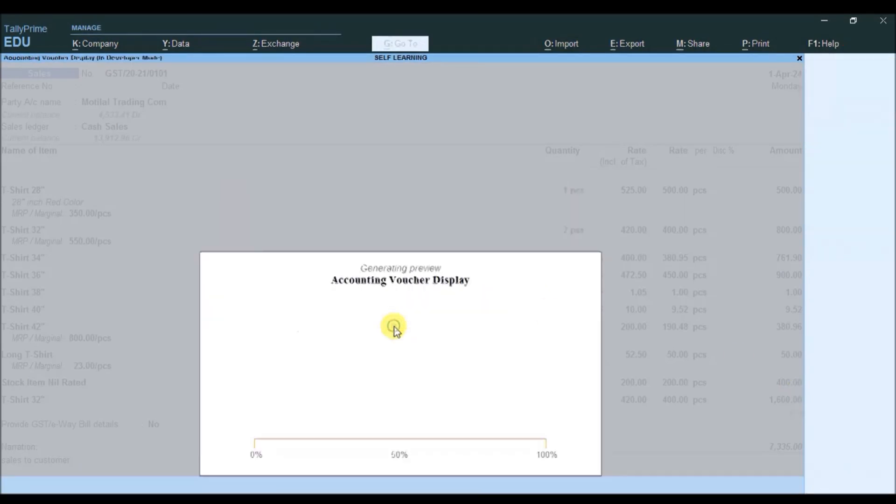
{"action": "key", "text": "z"}
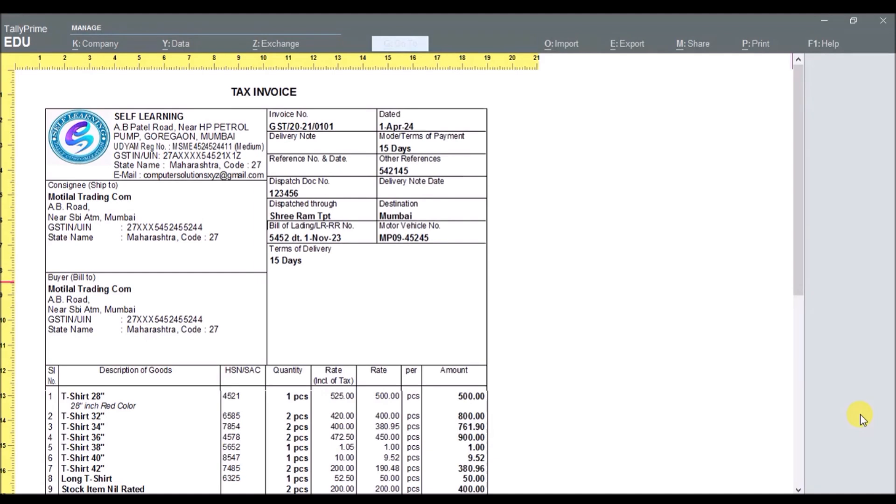
{"action": "key", "text": "z"}
{"action": "key", "text": "Page_Down"}
{"action": "key", "text": "Page_Up"}
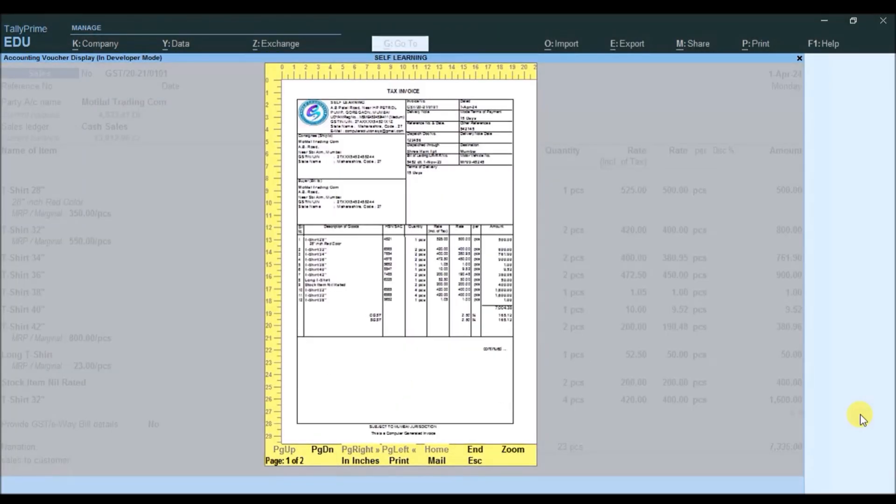
{"action": "key", "text": "Page_Down"}
{"action": "key", "text": "Page_Up"}
{"action": "key", "text": "z"}
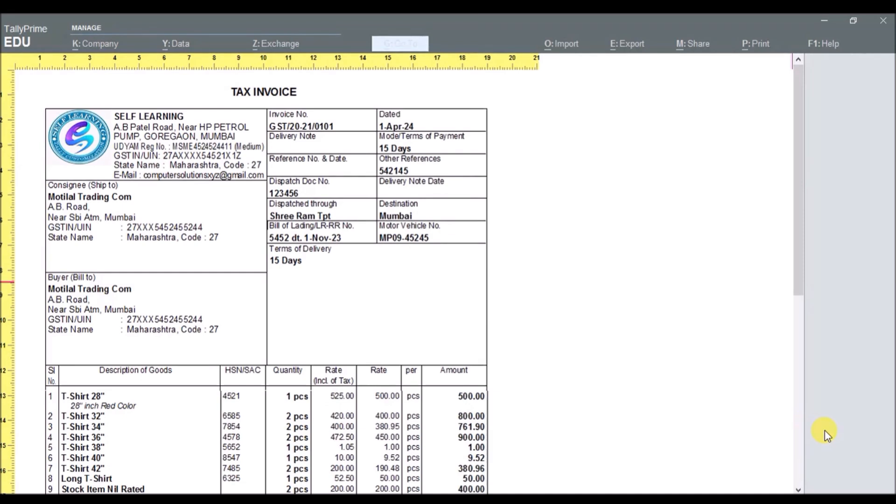
{"action": "key", "text": "alt+z"}
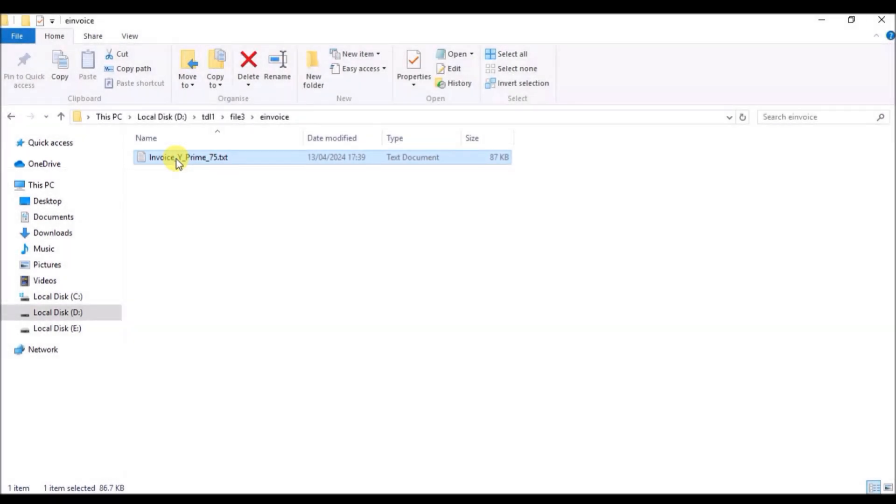
Copy the full path of Invoice_Y_Prime_75.txt in the einvoice folder from the file's properties.
{"action": "right_click", "coordinate": [176, 158]}
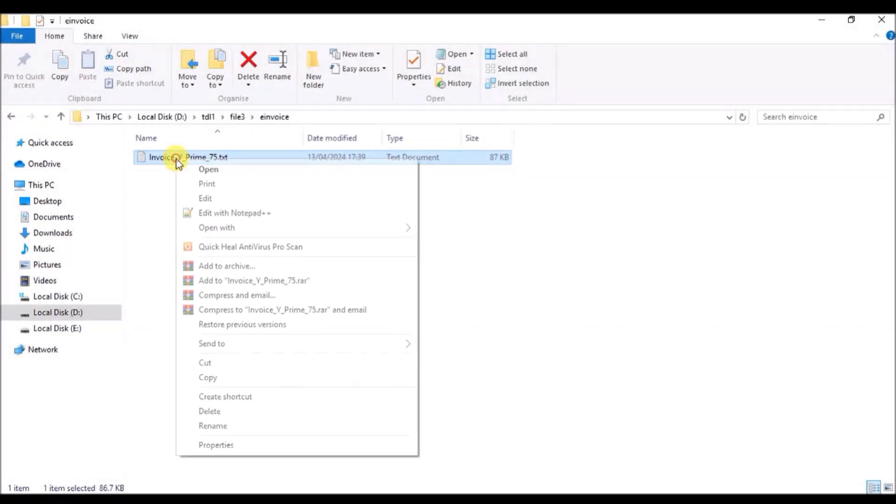
{"action": "left_click", "coordinate": [220, 444]}
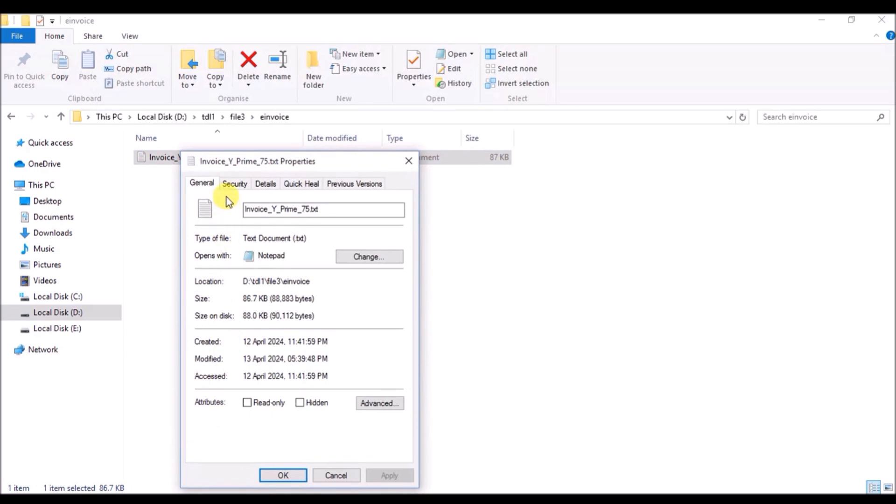
{"action": "left_click", "coordinate": [230, 186]}
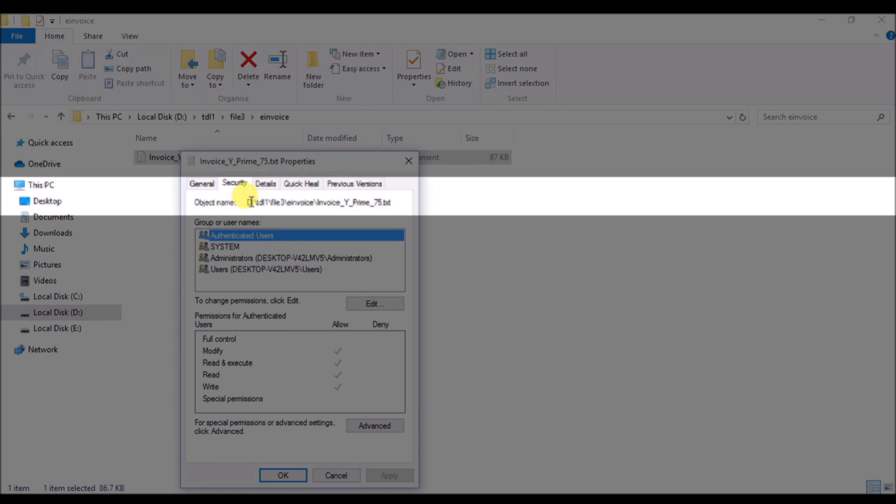
{"action": "left_click_drag", "start_coordinate": [247, 202], "coordinate": [382, 201]}
{"action": "right_click", "coordinate": [383, 201]}
{"action": "left_click", "coordinate": [402, 244]}
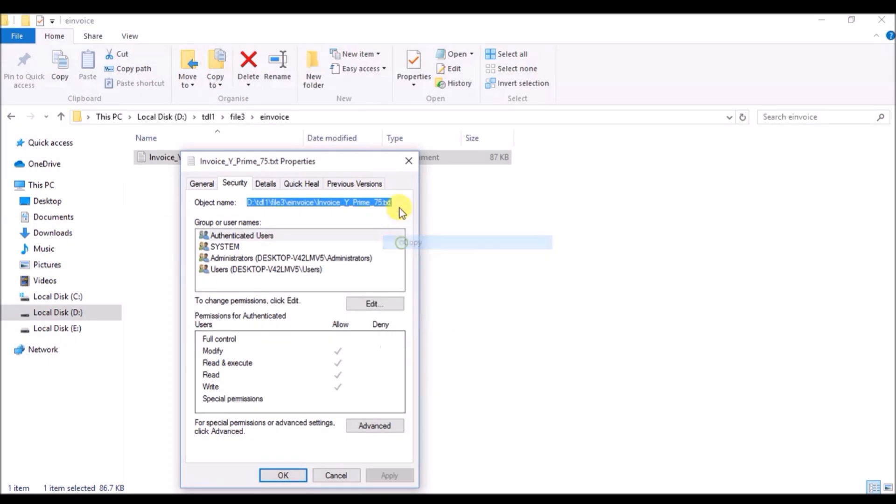
{"action": "left_click", "coordinate": [409, 163]}
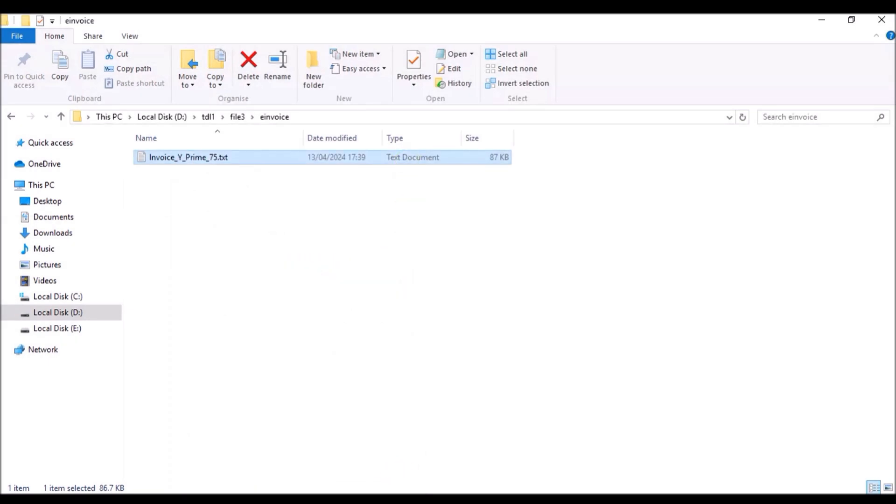
Switch back to TallyPrime and close the invoice preview, the voucher and the sales reports.
{"action": "left_click", "coordinate": [378, 495]}
{"action": "key", "text": "Escape"}
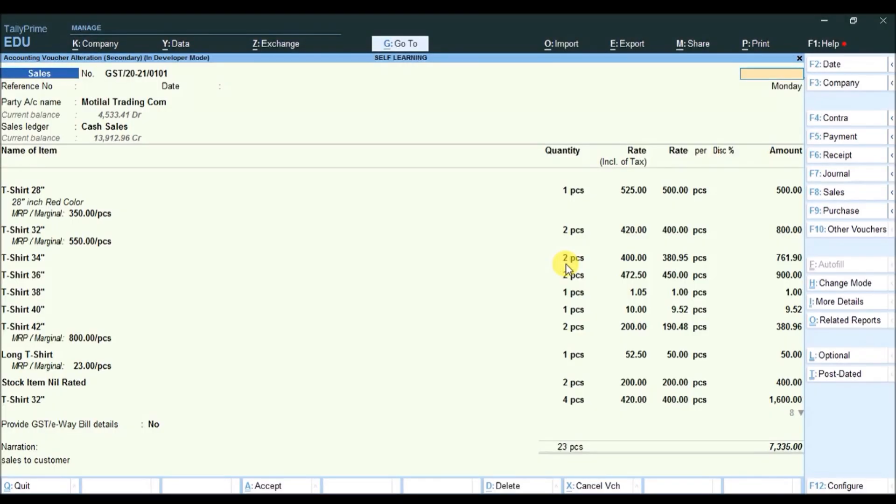
{"action": "key", "text": "Escape"}
{"action": "key", "text": "Escape"}
{"action": "key", "text": "Escape"}
{"action": "key", "text": "Escape"}
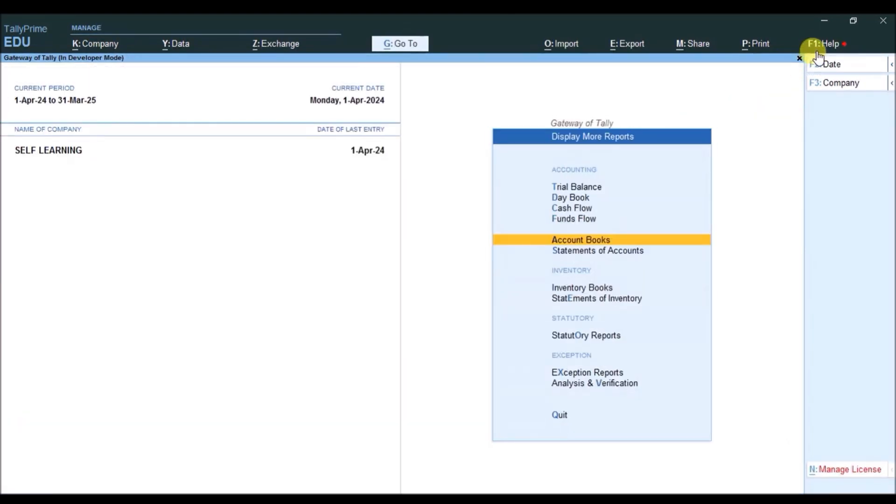
Open the configuration of local TDLs in TDL Management.
{"action": "left_click", "coordinate": [819, 47]}
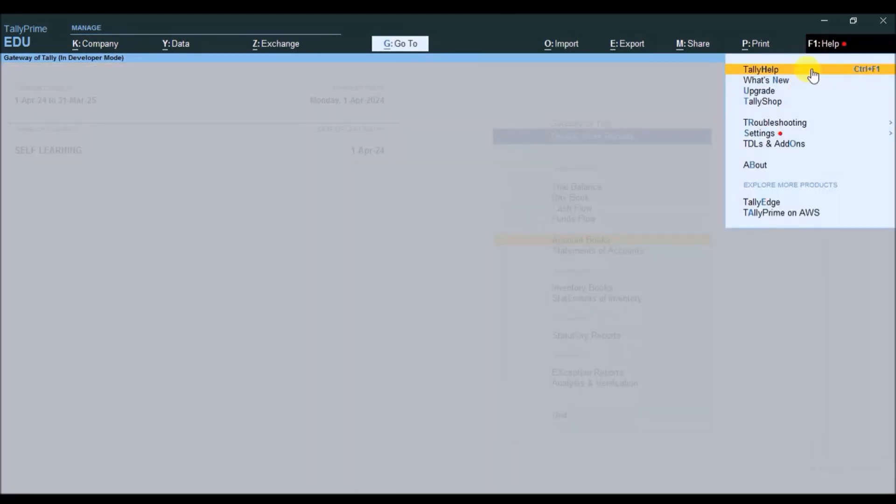
{"action": "key", "text": "Down"}
{"action": "key", "text": "Down"}
{"action": "key", "text": "Down"}
{"action": "key", "text": "Down"}
{"action": "key", "text": "Down"}
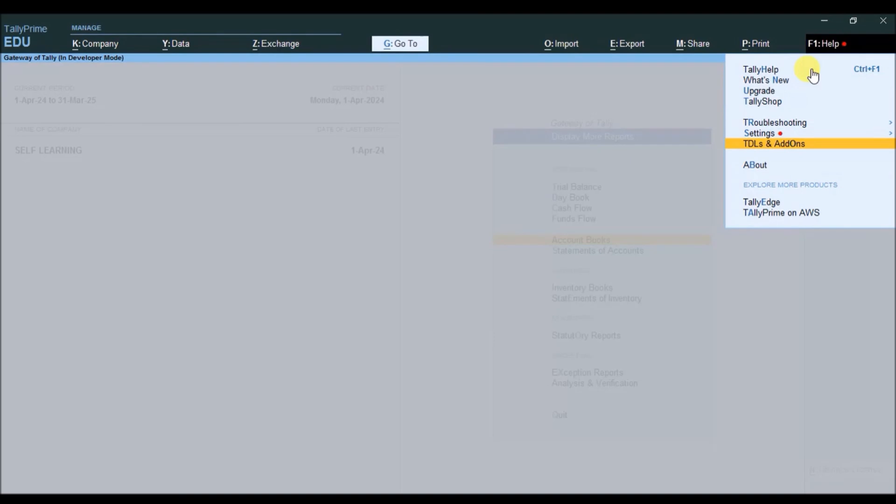
{"action": "key", "text": "Return"}
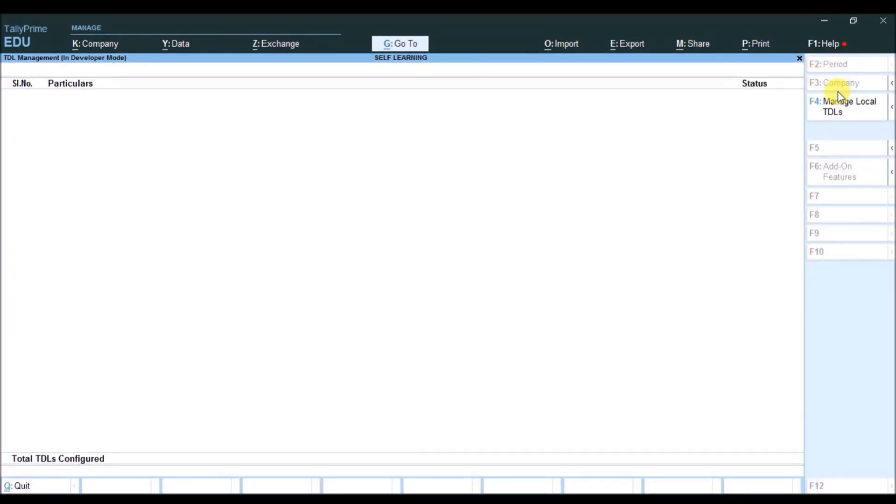
{"action": "left_click", "coordinate": [840, 116]}
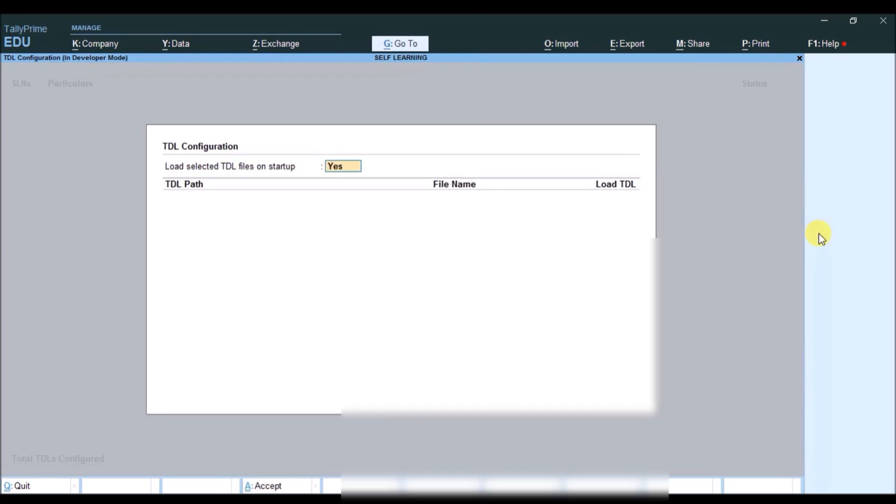
Add D:\tdl1\file3\einvoice\Invoice_Y_Prime_75.txt as a local TDL, with Load TDL and loading on startup set to Yes.
{"action": "key", "text": "Return"}
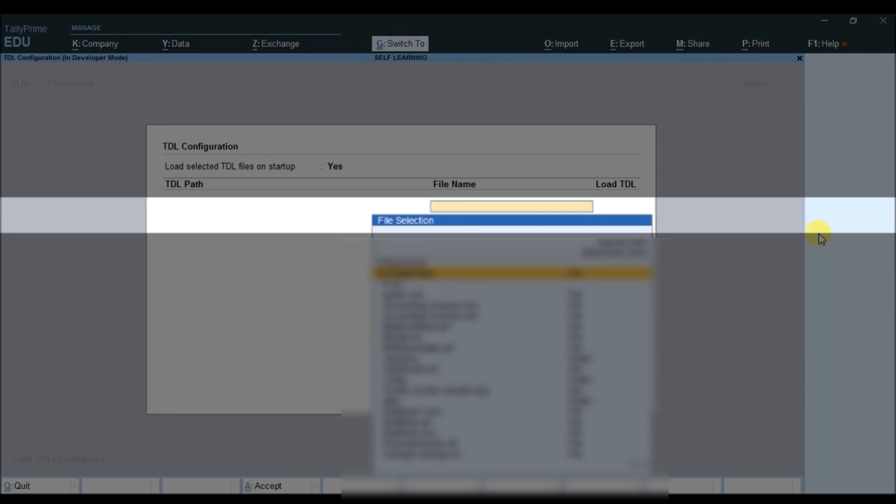
{"action": "key", "text": "ctrl+v"}
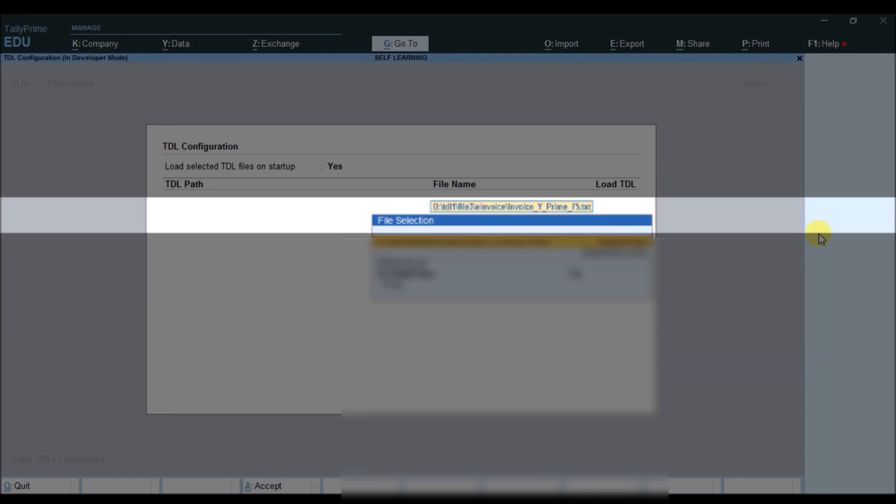
{"action": "key", "text": "Return"}
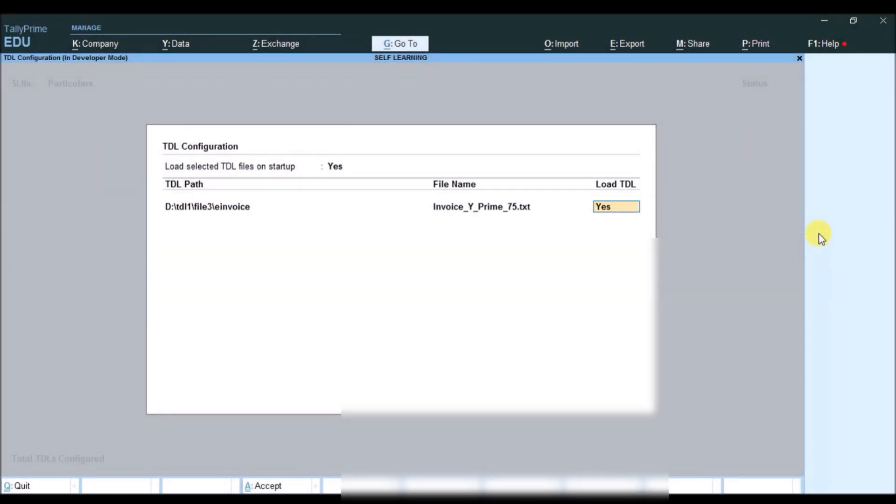
{"action": "key", "text": "Return"}
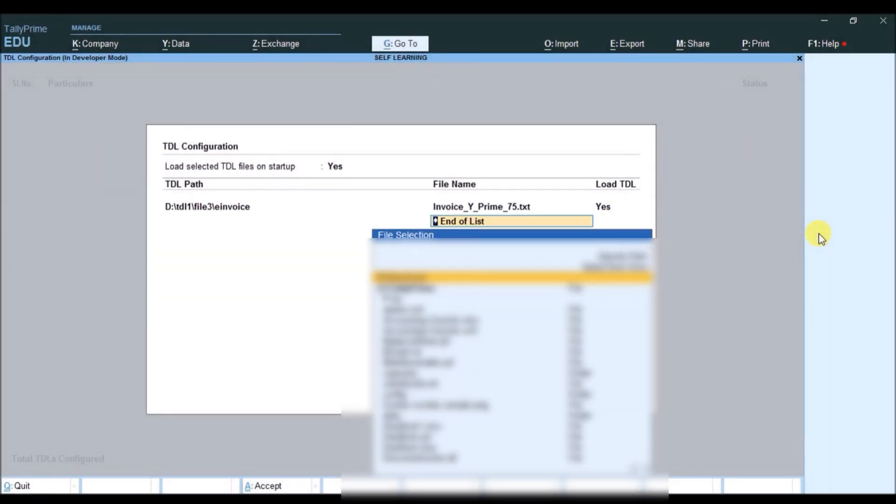
{"action": "key", "text": "Return"}
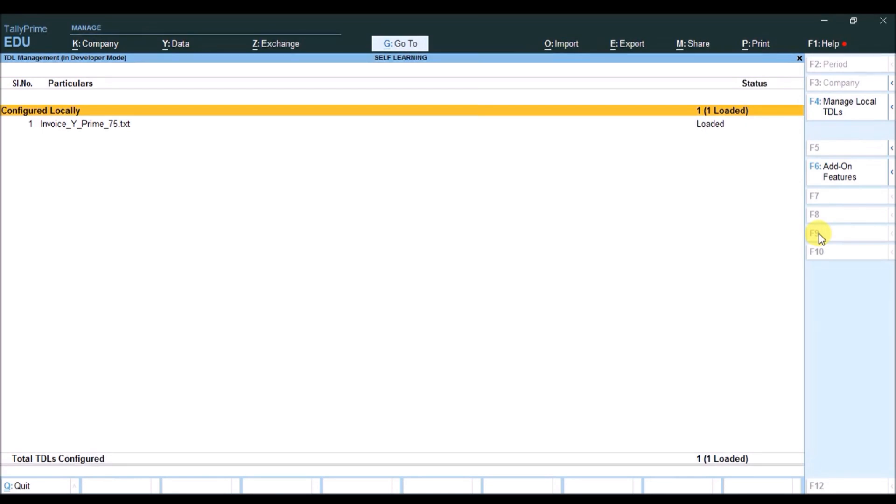
{"action": "key", "text": "Down"}
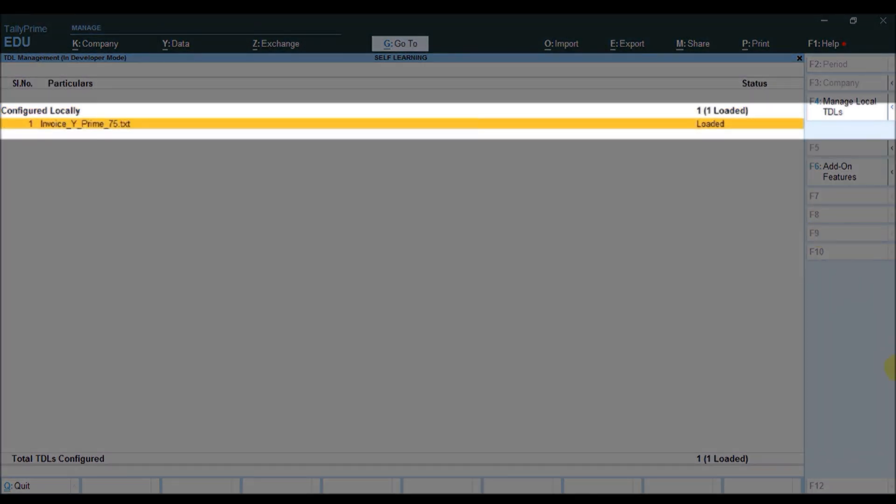
{"action": "key", "text": "Up"}
{"action": "key", "text": "Down"}
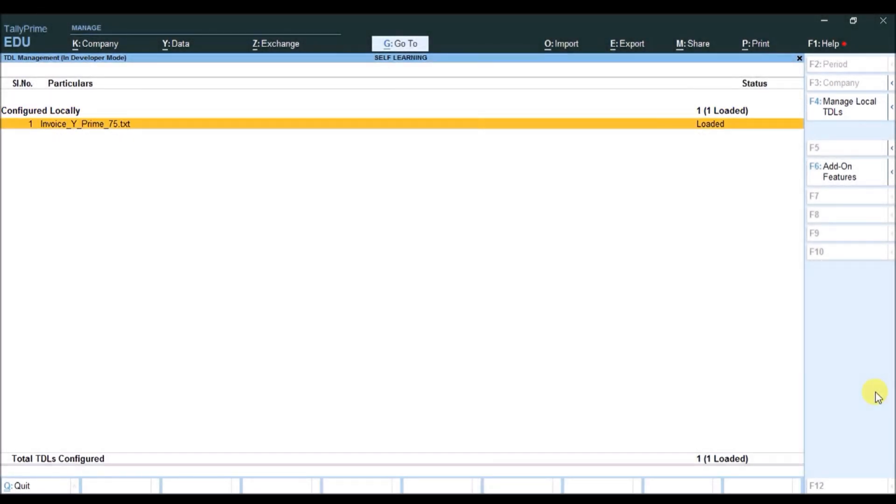
Leave TDL Management and reopen the first April sales voucher from the sales register.
{"action": "key", "text": "Escape"}
{"action": "key", "text": "Escape"}
{"action": "key", "text": "d"}
{"action": "key", "text": "a"}
{"action": "key", "text": "s"}
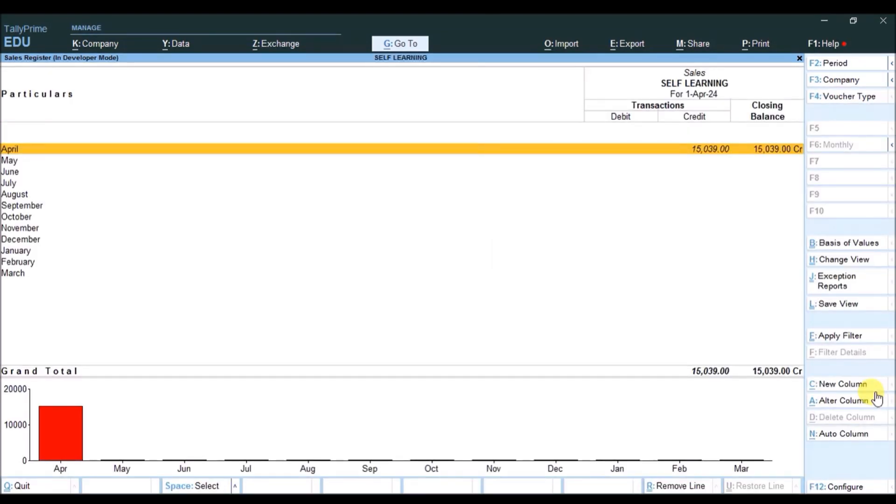
{"action": "key", "text": "Return"}
{"action": "key", "text": "Down"}
{"action": "key", "text": "Up"}
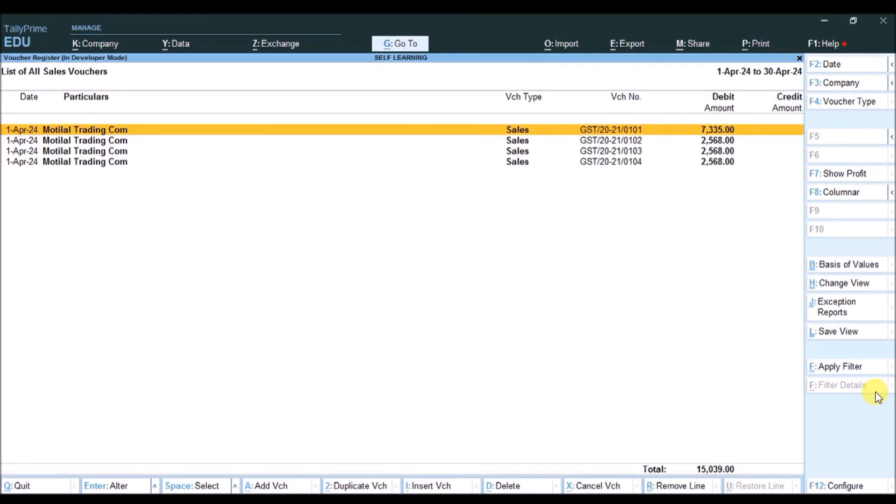
{"action": "key", "text": "Return"}
Preview the tax invoice again with the TDL loaded, inspect its first page up close, and return to the print settings.
{"action": "key", "text": "alt+p"}
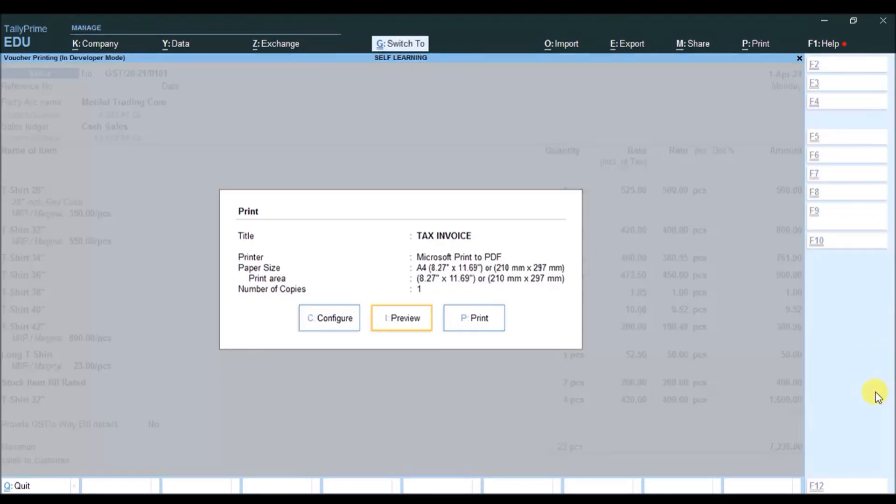
{"action": "key", "text": "i"}
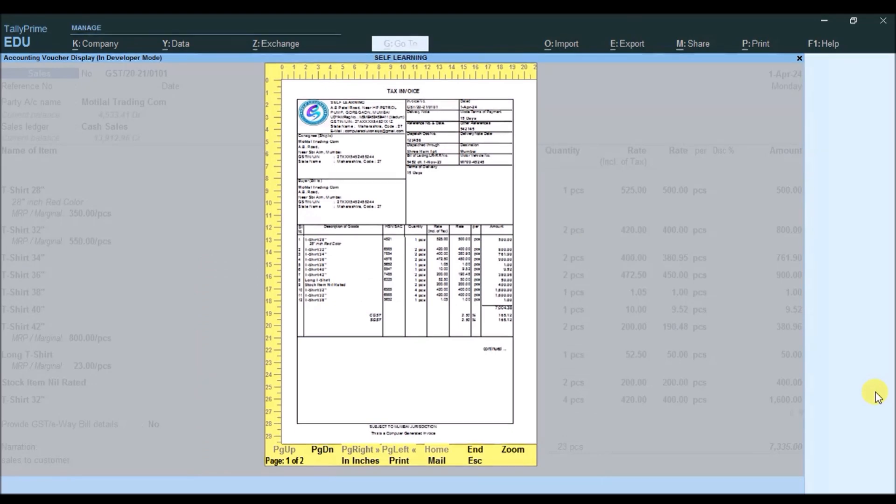
{"action": "key", "text": "alt+z"}
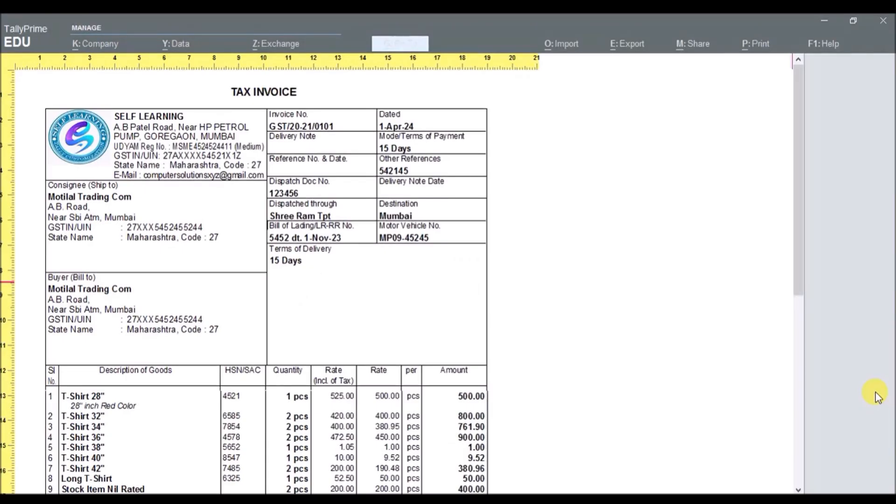
{"action": "key", "text": "alt+z"}
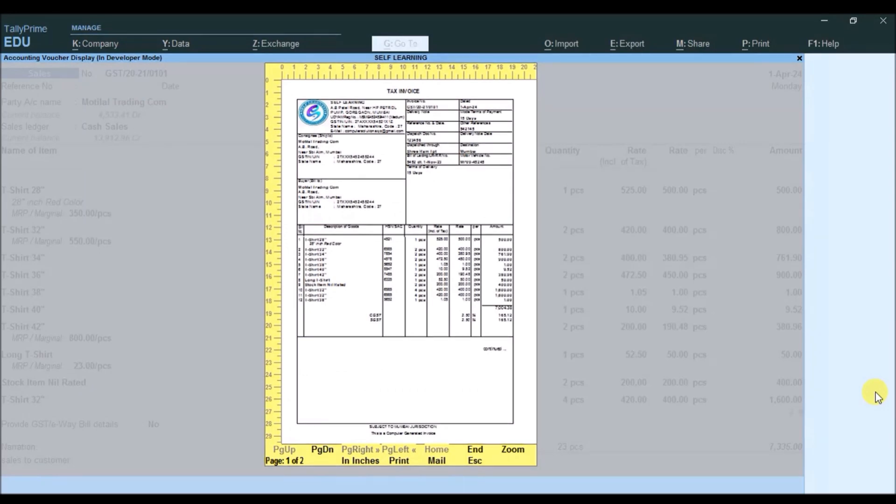
{"action": "key", "text": "Escape"}
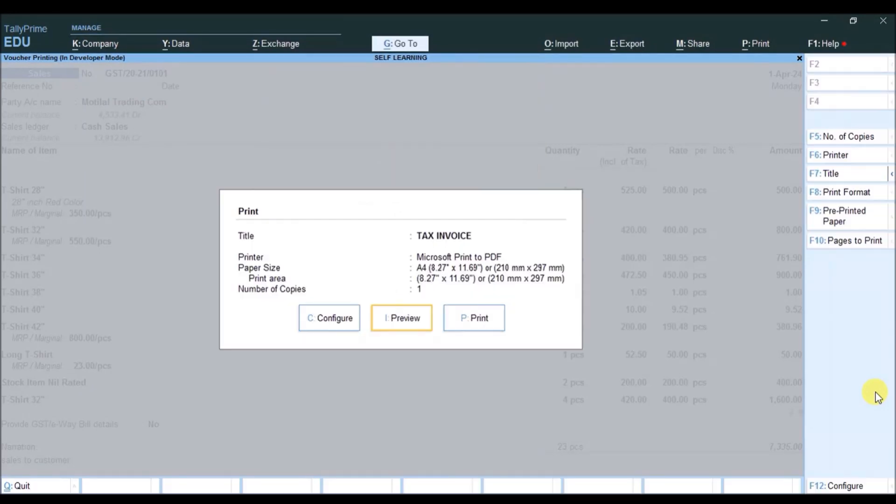
Leave the print settings and the open voucher, and go back from the sales register to the Account Books menu.
{"action": "key", "text": "Escape"}
{"action": "key", "text": "Escape"}
{"action": "key", "text": "y"}
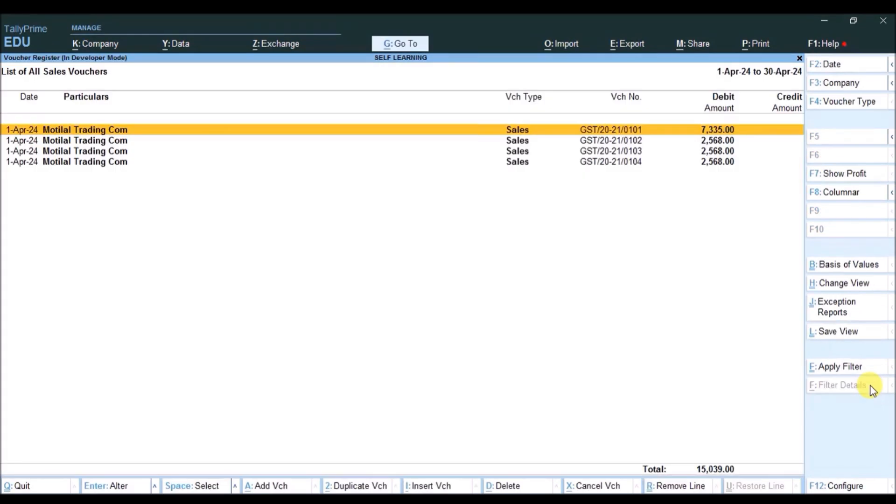
{"action": "key", "text": "Escape"}
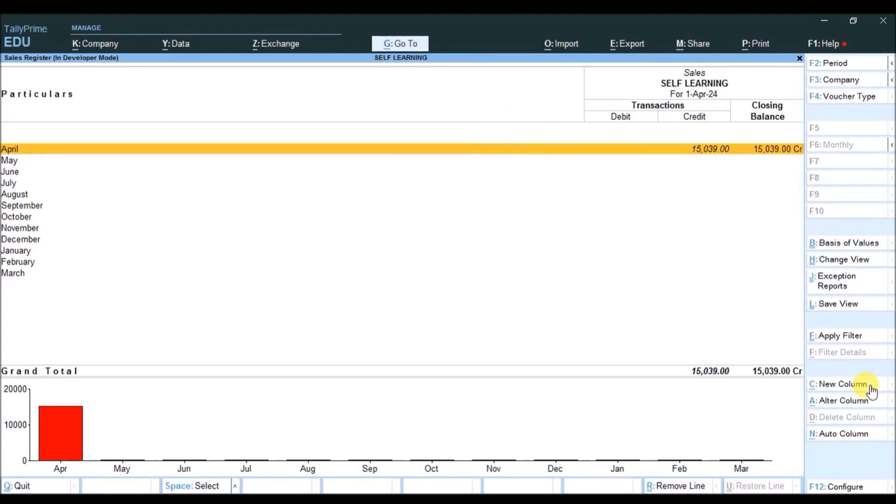
{"action": "key", "text": "Escape"}
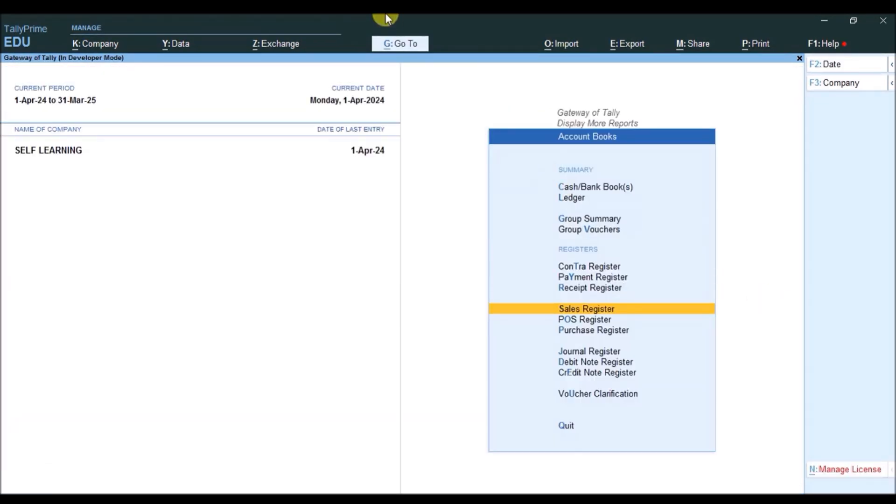
Open the Sales voucher type for alteration from the accounting masters.
{"action": "left_click", "coordinate": [405, 46]}
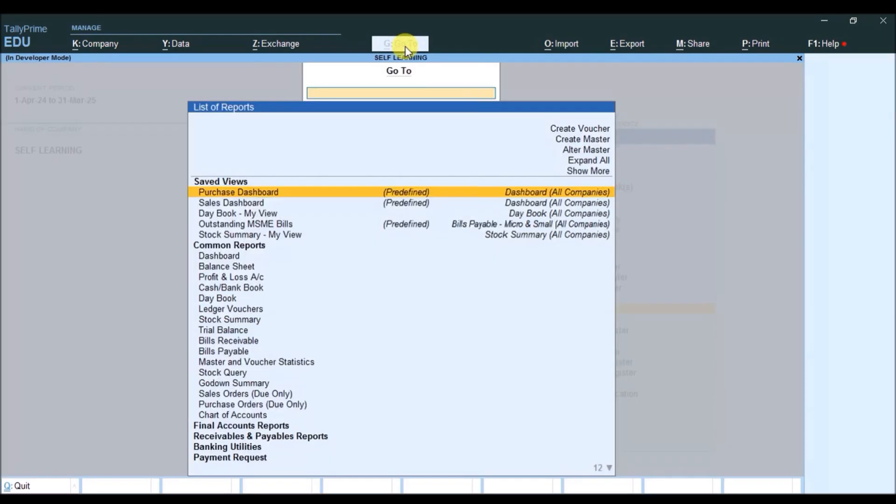
{"action": "key", "text": "Up"}
{"action": "key", "text": "Up"}
{"action": "key", "text": "Up"}
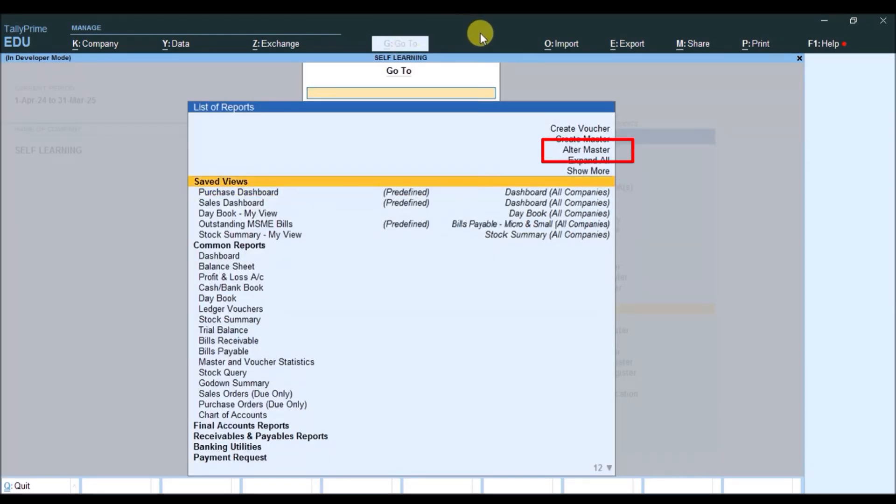
{"action": "key", "text": "Return"}
{"action": "key", "text": "Down"}
{"action": "key", "text": "Down"}
{"action": "key", "text": "Down"}
{"action": "key", "text": "Down"}
{"action": "key", "text": "Down"}
{"action": "key", "text": "Up"}
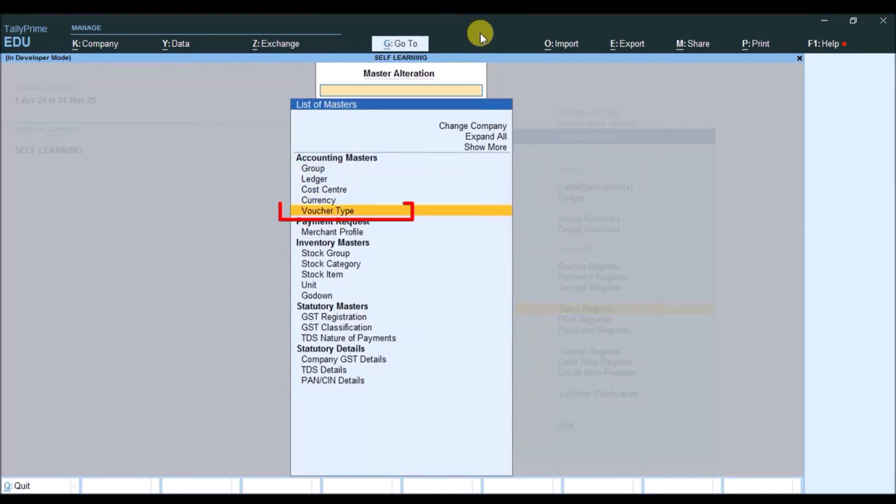
{"action": "key", "text": "Return"}
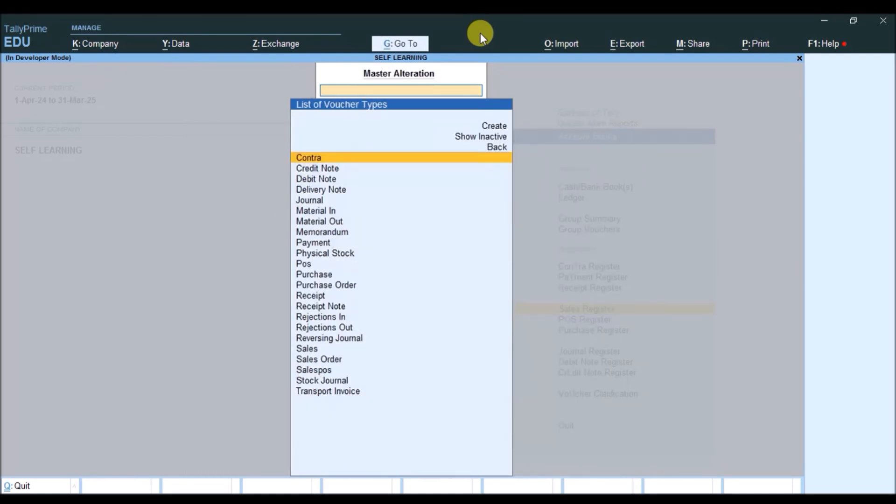
{"action": "type", "text": "Sa"}
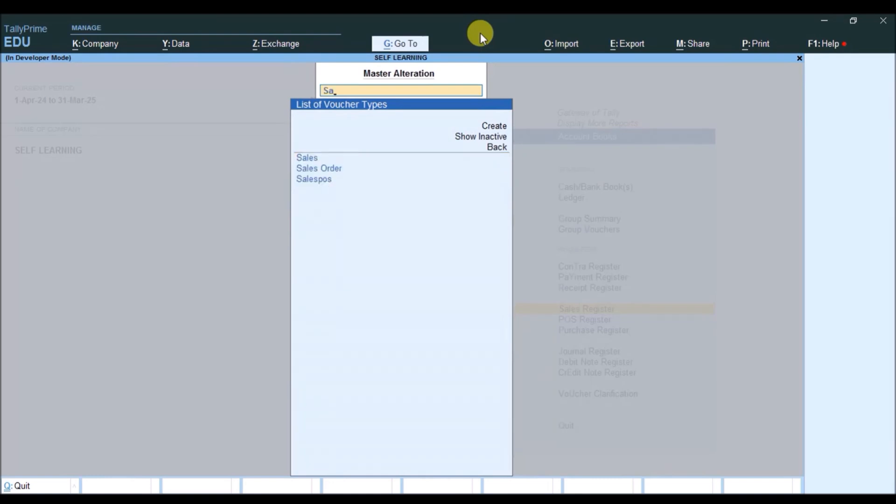
{"action": "key", "text": "Return"}
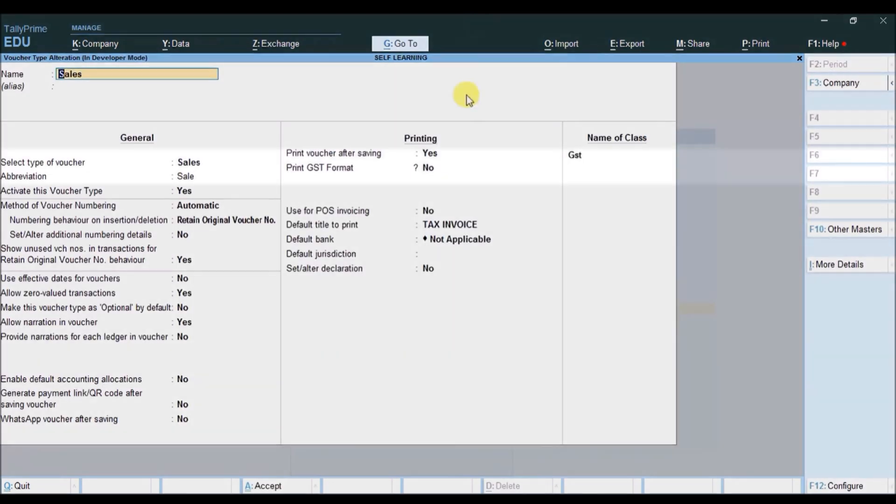
Set Print GST Format to Yes for the Sales voucher type, save it, and reopen it briefly to check the setting.
{"action": "left_click", "coordinate": [438, 169]}
{"action": "type", "text": "yes"}
{"action": "key", "text": "Return"}
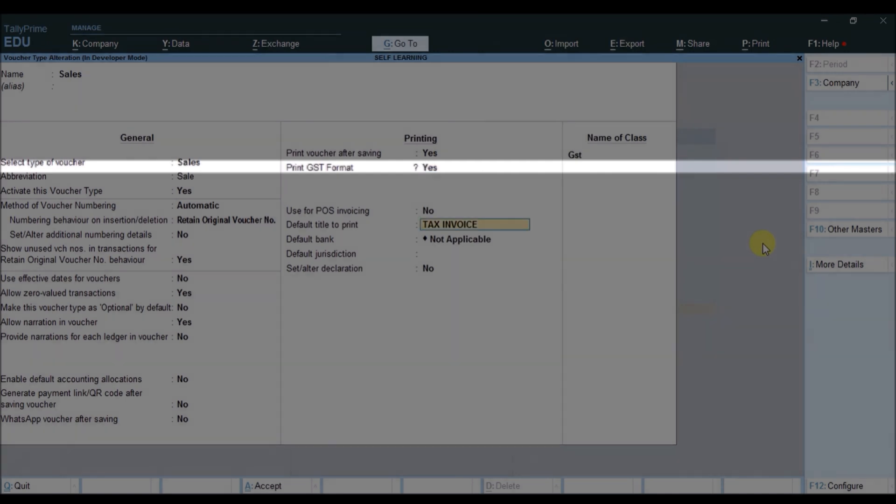
{"action": "key", "text": "ctrl+a"}
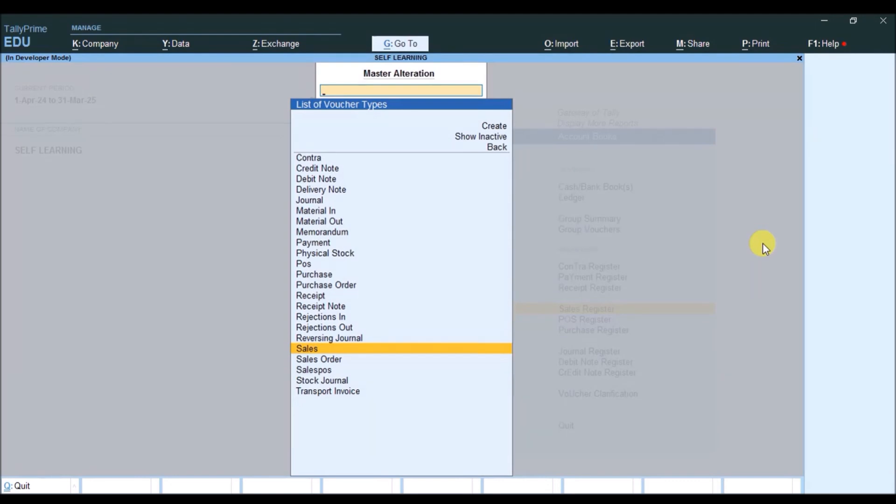
{"action": "key", "text": "Return"}
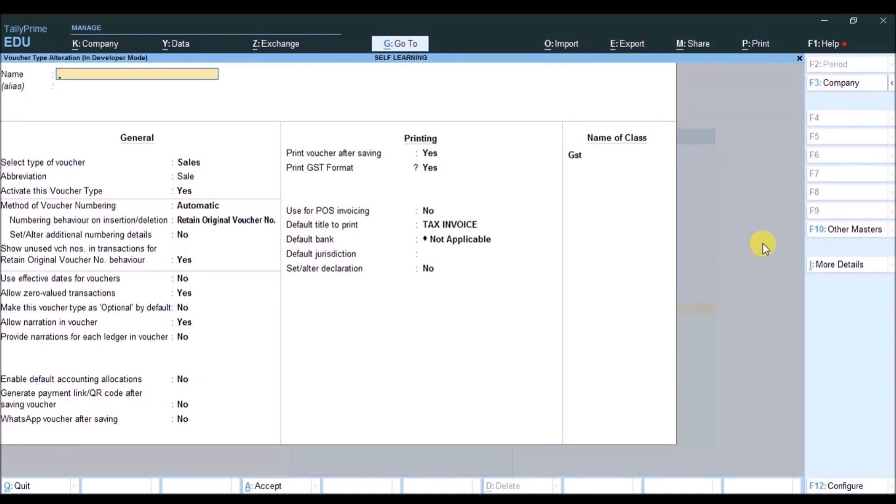
{"action": "key", "text": "Escape"}
{"action": "key", "text": "Up"}
{"action": "key", "text": "Up"}
{"action": "key", "text": "Up"}
{"action": "key", "text": "Up"}
{"action": "key", "text": "Up"}
{"action": "key", "text": "Up"}
{"action": "key", "text": "Up"}
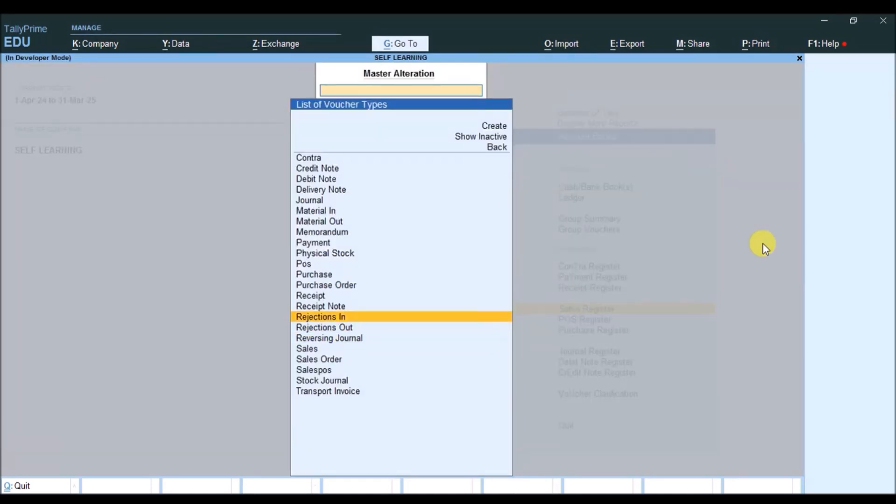
{"action": "key", "text": "Down"}
{"action": "key", "text": "Down"}
{"action": "key", "text": "Down"}
{"action": "key", "text": "Down"}
{"action": "key", "text": "Down"}
{"action": "key", "text": "Down"}
{"action": "key", "text": "Down"}
{"action": "key", "text": "Down"}
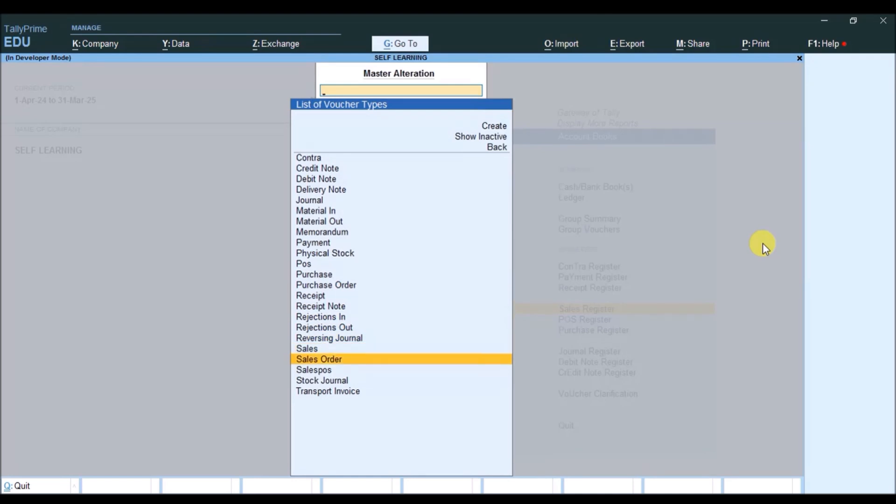
{"action": "key", "text": "Up"}
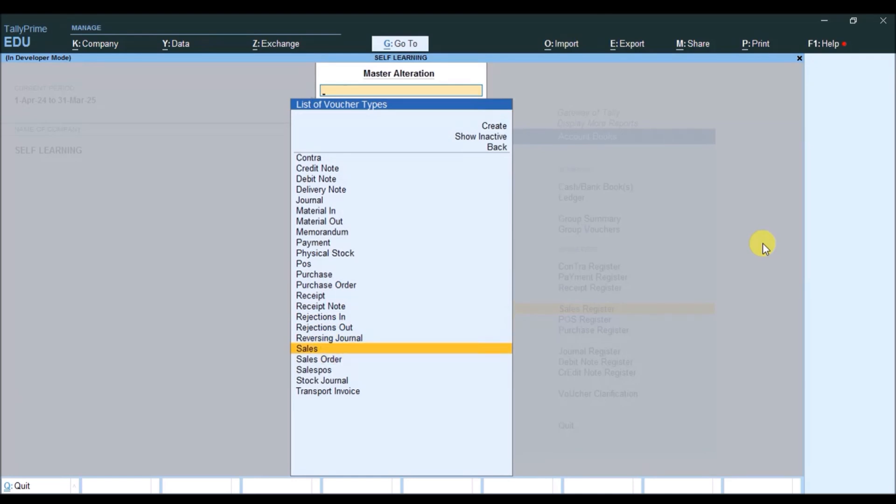
Leave master alteration and open the list of April sales vouchers from the Sales Register.
{"action": "key", "text": "Escape"}
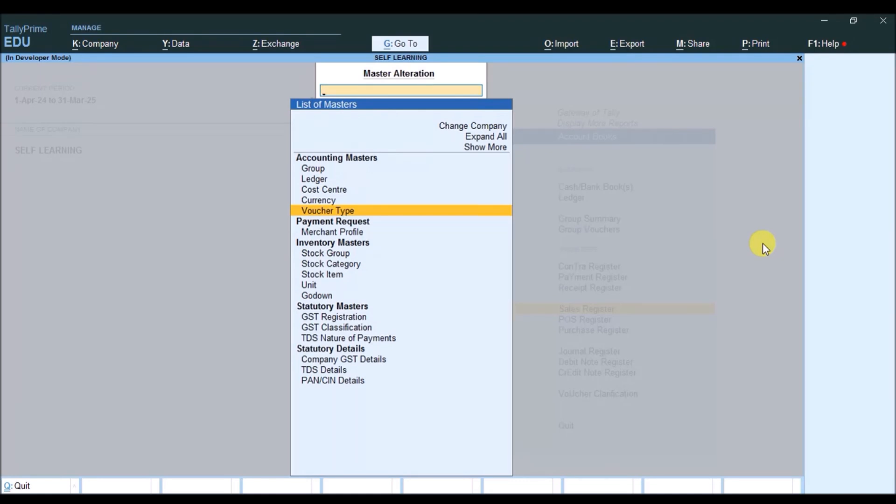
{"action": "key", "text": "Escape"}
{"action": "key", "text": "Escape"}
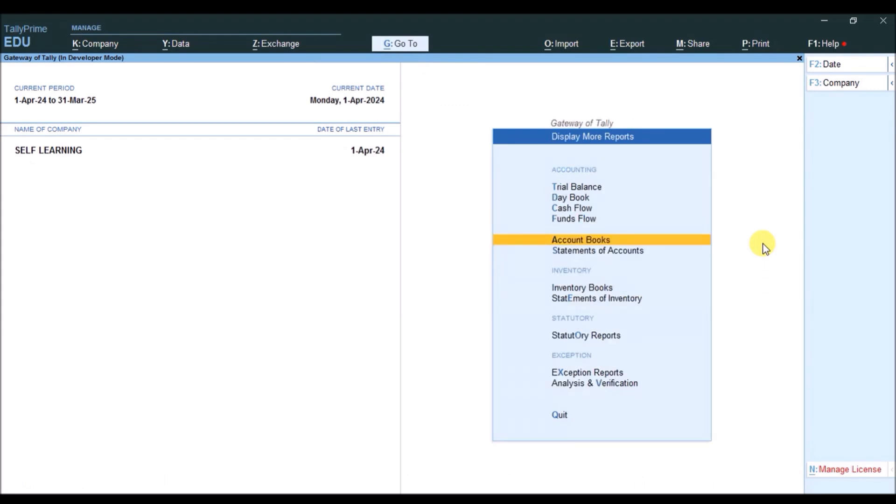
{"action": "key", "text": "Escape"}
{"action": "key", "text": "d"}
{"action": "key", "text": "a"}
{"action": "key", "text": "s"}
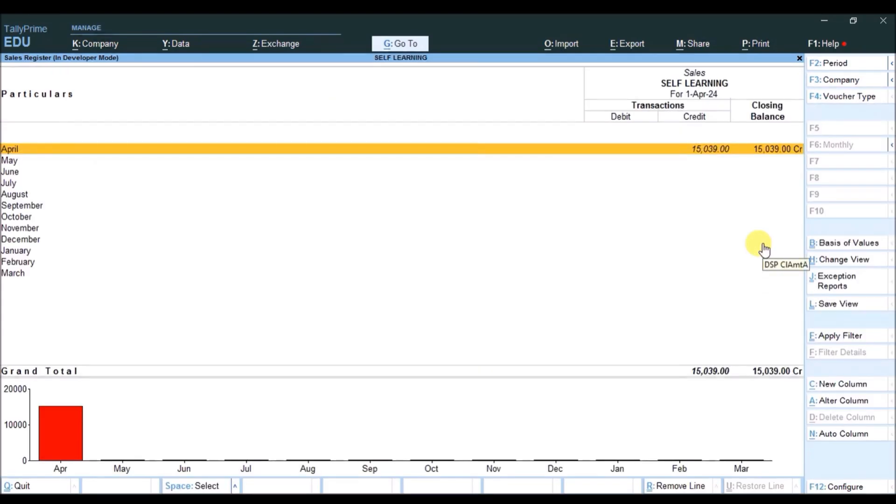
{"action": "key", "text": "Return"}
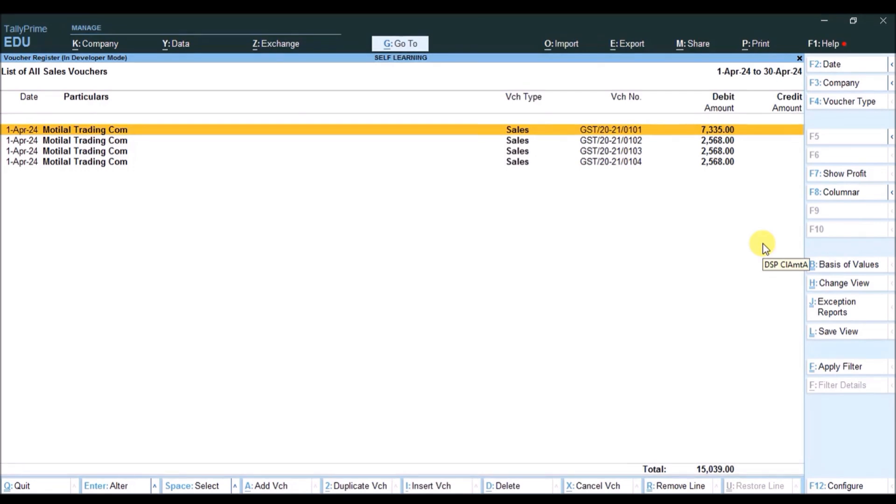
Preview the tax invoice of the first April sales voucher, examine its layout full-page and up close, and return to the print settings.
{"action": "key", "text": "ctrl+p"}
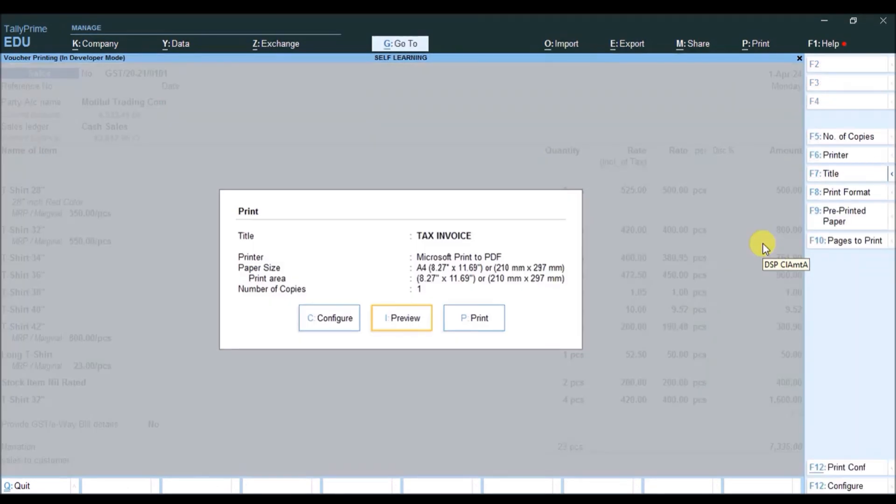
{"action": "key", "text": "i"}
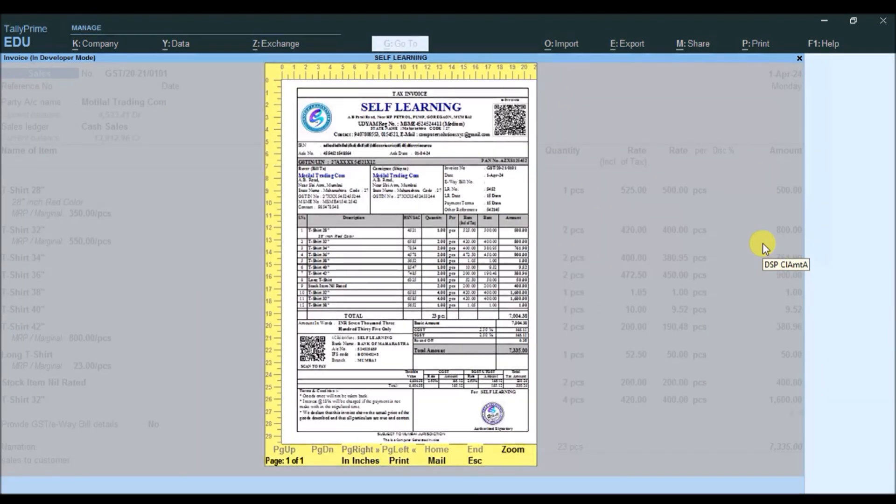
{"action": "key", "text": "Return"}
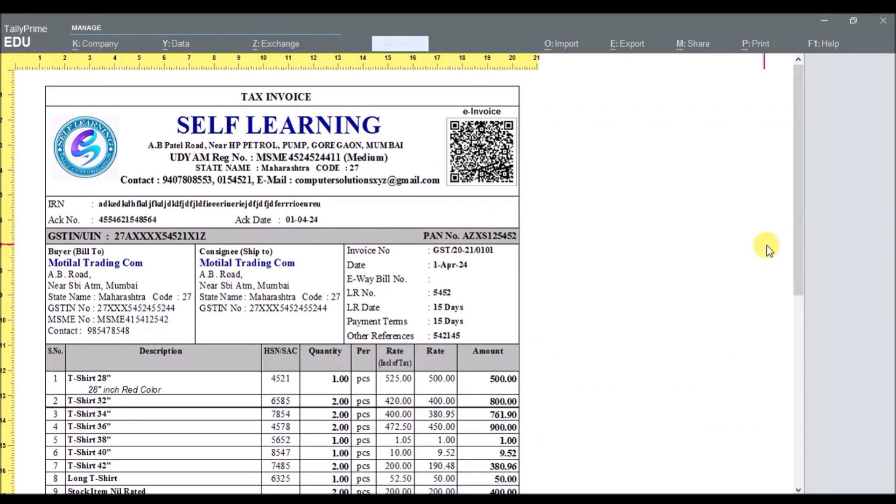
{"action": "left_click_drag", "start_coordinate": [798, 273], "coordinate": [817, 246]}
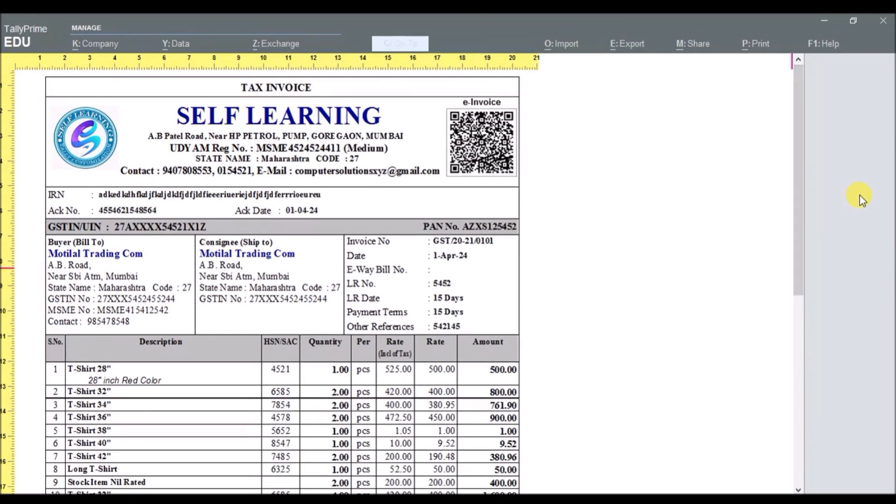
{"action": "key", "text": "z"}
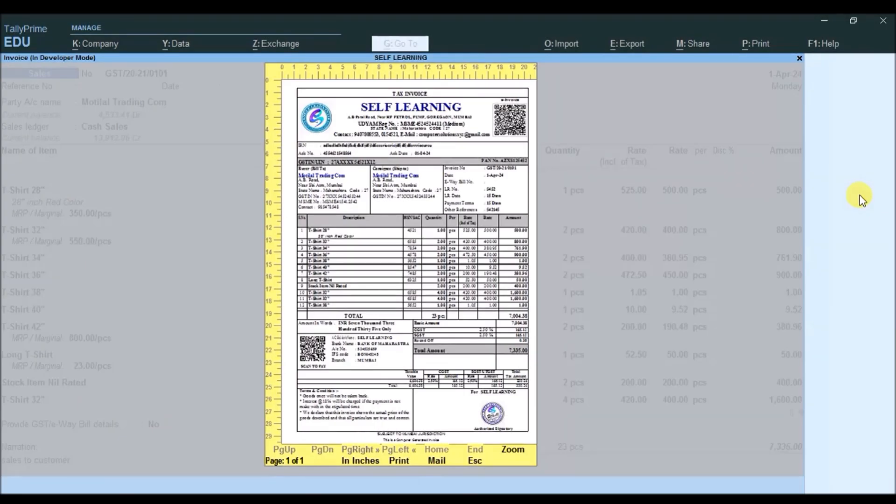
{"action": "key", "text": "z"}
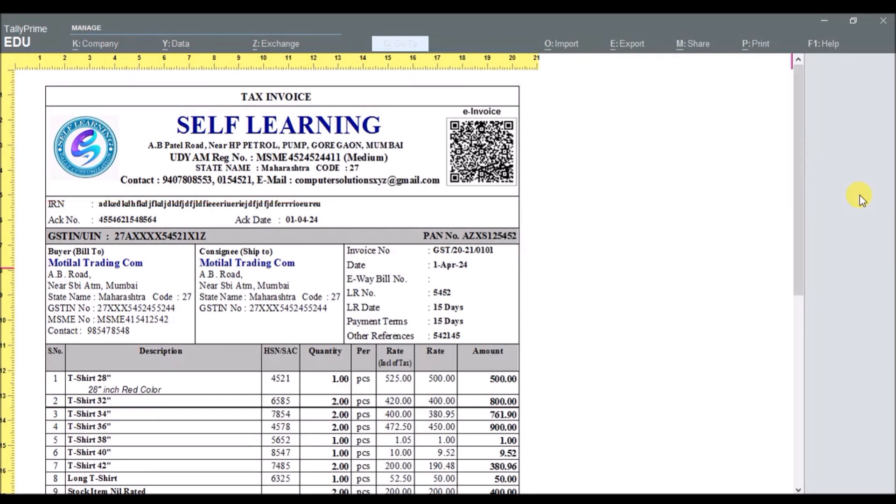
{"action": "key", "text": "z"}
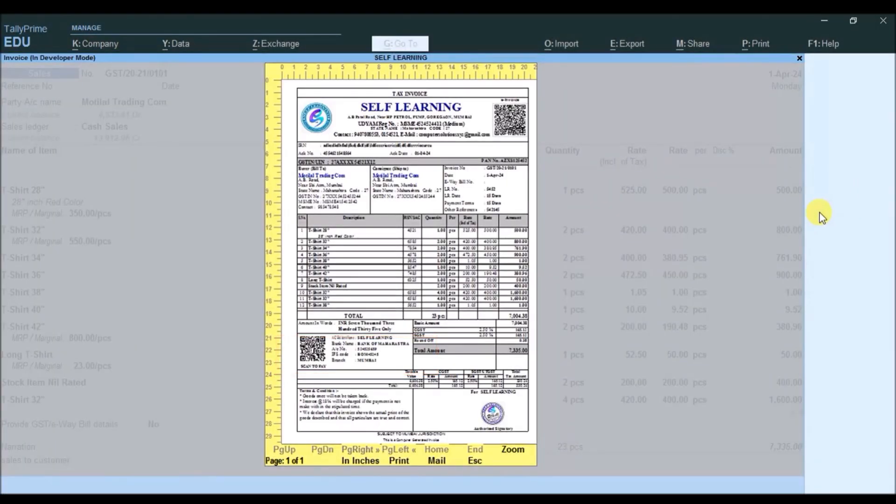
{"action": "key", "text": "z"}
{"action": "left_click_drag", "start_coordinate": [798, 228], "coordinate": [812, 310]}
{"action": "key", "text": "z"}
{"action": "key", "text": "Escape"}
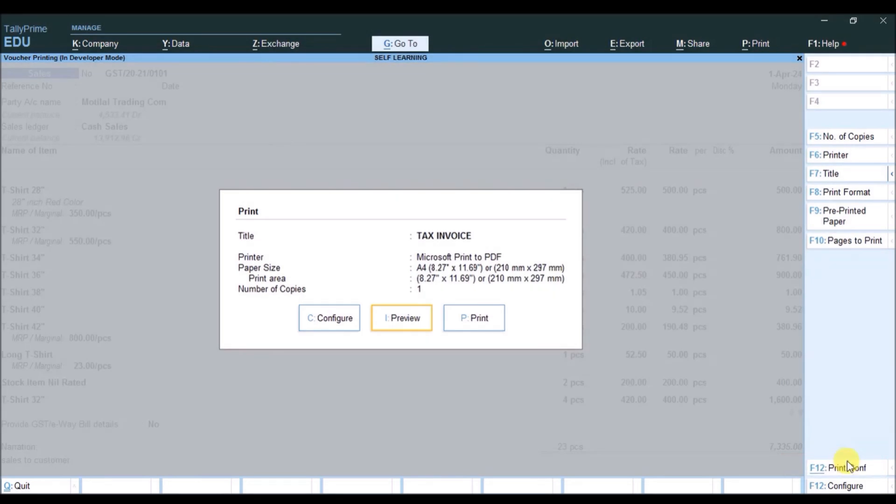
Open the TDL's Print Configuration and review its invoice size, dispatch and order details, and invoice column options.
{"action": "left_click", "coordinate": [848, 467]}
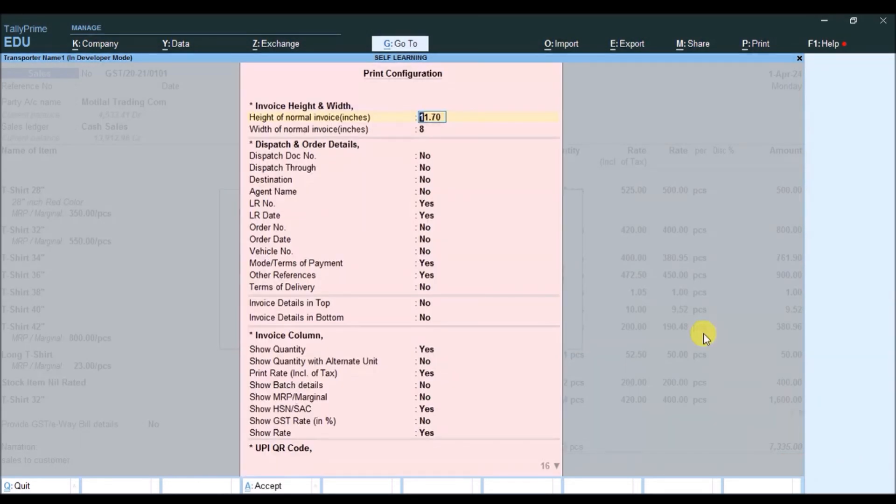
{"action": "key", "text": "Return"}
{"action": "key", "text": "Return"}
{"action": "key", "text": "Return"}
{"action": "key", "text": "Return"}
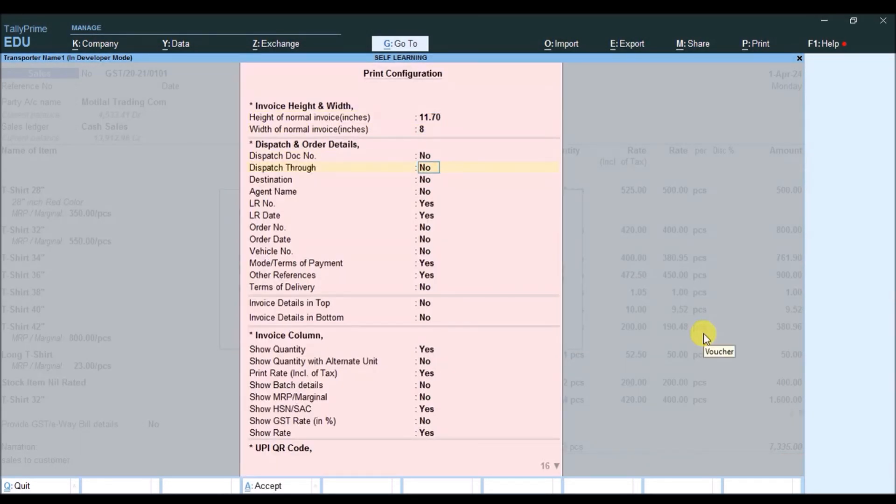
{"action": "key", "text": "Return"}
{"action": "key", "text": "Return"}
{"action": "key", "text": "Return"}
{"action": "key", "text": "Return"}
{"action": "key", "text": "Return"}
{"action": "key", "text": "Return"}
{"action": "key", "text": "Return"}
{"action": "key", "text": "Return"}
{"action": "key", "text": "Return"}
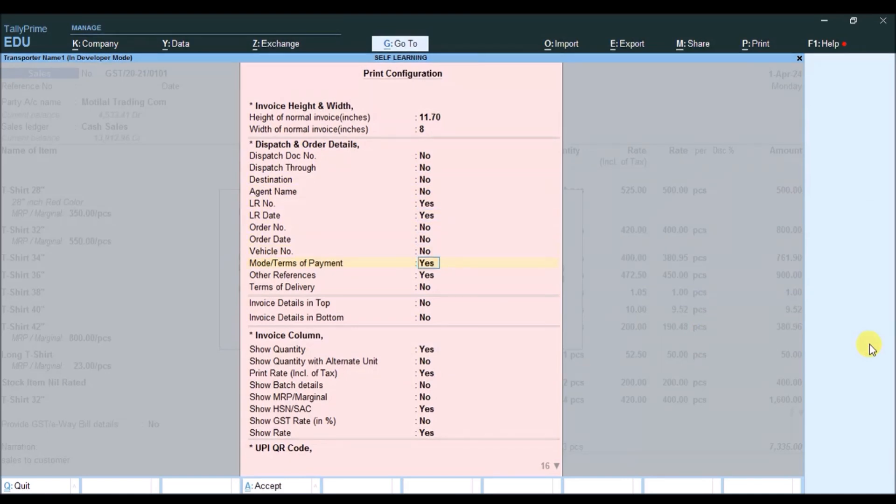
{"action": "key", "text": "Return"}
{"action": "key", "text": "Return"}
{"action": "key", "text": "Return"}
{"action": "key", "text": "Return"}
{"action": "key", "text": "Return"}
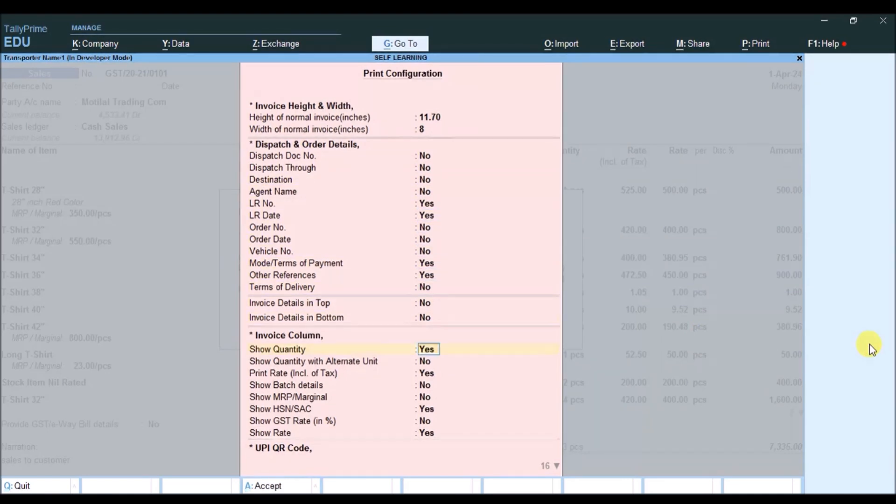
{"action": "key", "text": "Return"}
{"action": "key", "text": "Return"}
{"action": "key", "text": "Return"}
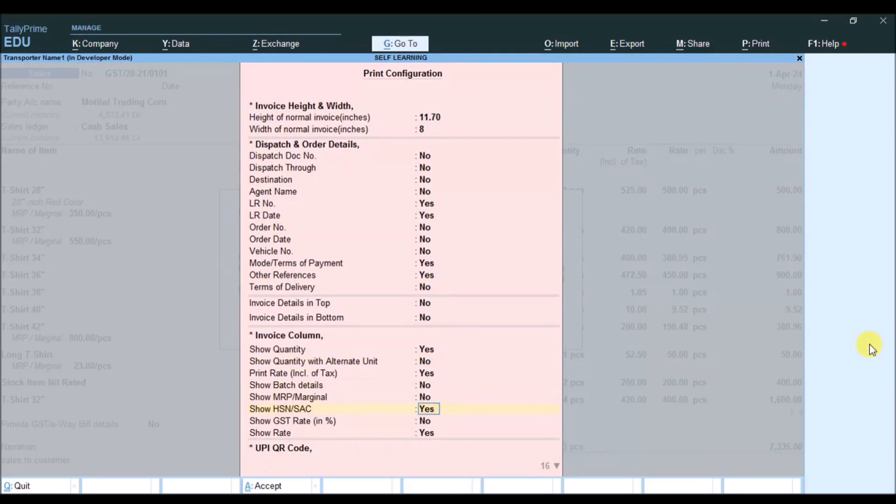
Go back through the print options to the height of the normal invoice under Invoice Height & Width.
{"action": "key", "text": "Up"}
{"action": "key", "text": "Up"}
{"action": "key", "text": "Up"}
{"action": "key", "text": "Up"}
{"action": "key", "text": "Up"}
{"action": "key", "text": "Up"}
{"action": "key", "text": "Up"}
{"action": "key", "text": "Up"}
{"action": "key", "text": "Up"}
{"action": "key", "text": "Up"}
{"action": "key", "text": "Up"}
{"action": "key", "text": "Up"}
{"action": "key", "text": "Up"}
{"action": "key", "text": "Up"}
{"action": "key", "text": "Up"}
{"action": "key", "text": "Up"}
{"action": "key", "text": "Up"}
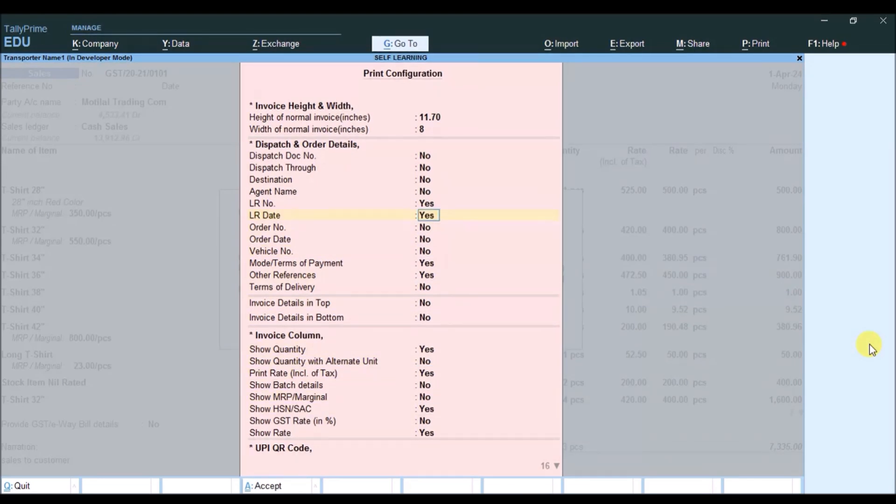
{"action": "key", "text": "Up"}
{"action": "key", "text": "Up"}
{"action": "key", "text": "Up"}
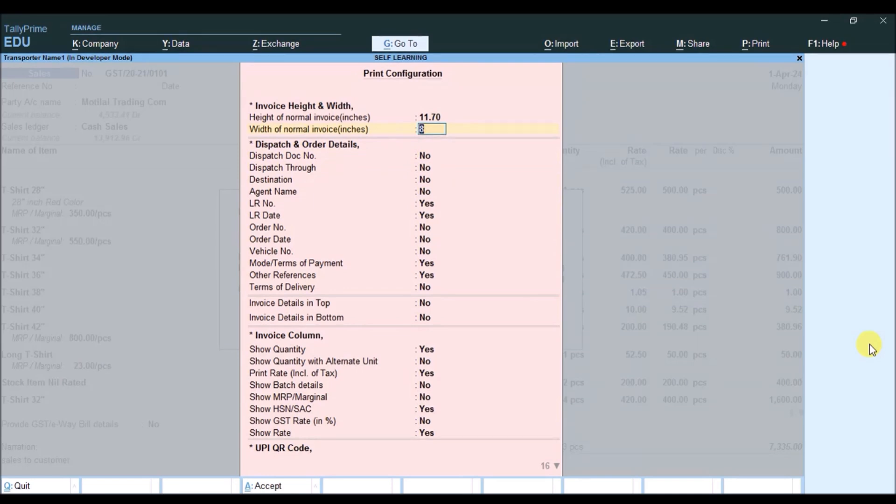
{"action": "key", "text": "Up"}
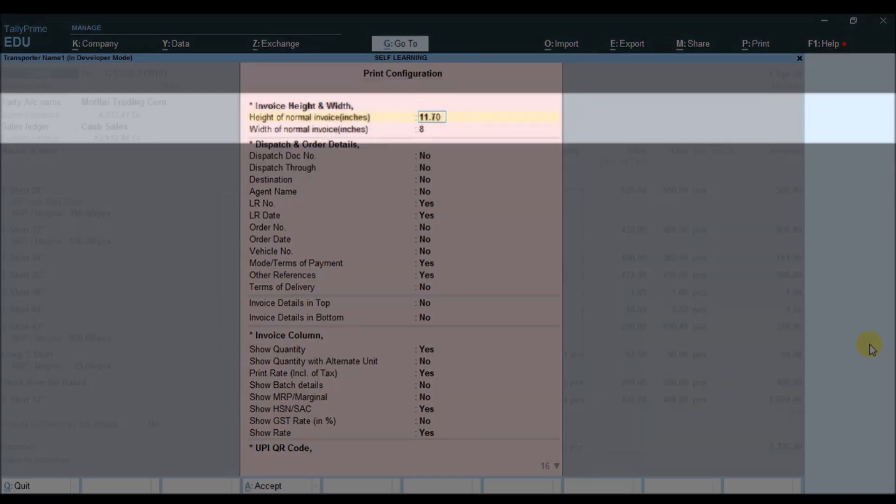
Set the normal invoice height to 11.70 inches and the width to 8 inches, and accept the print configuration.
{"action": "type", "text": "11"}
{"action": "key", "text": "Return"}
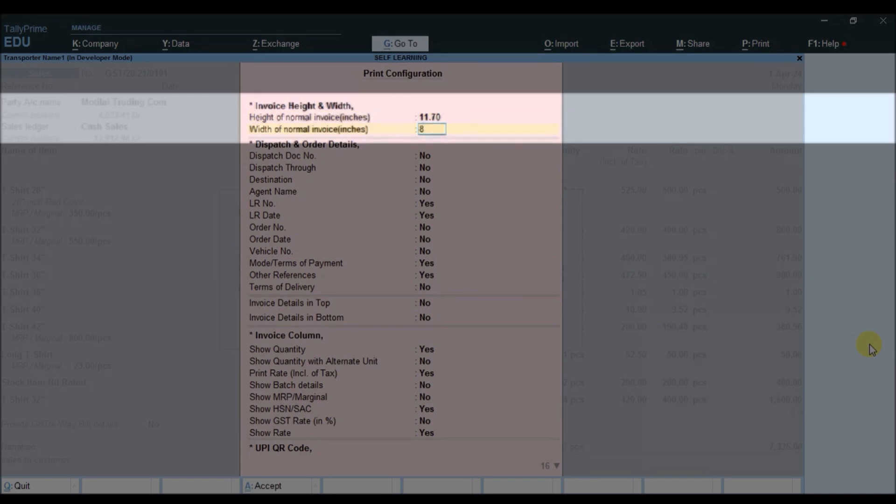
{"action": "type", "text": "8"}
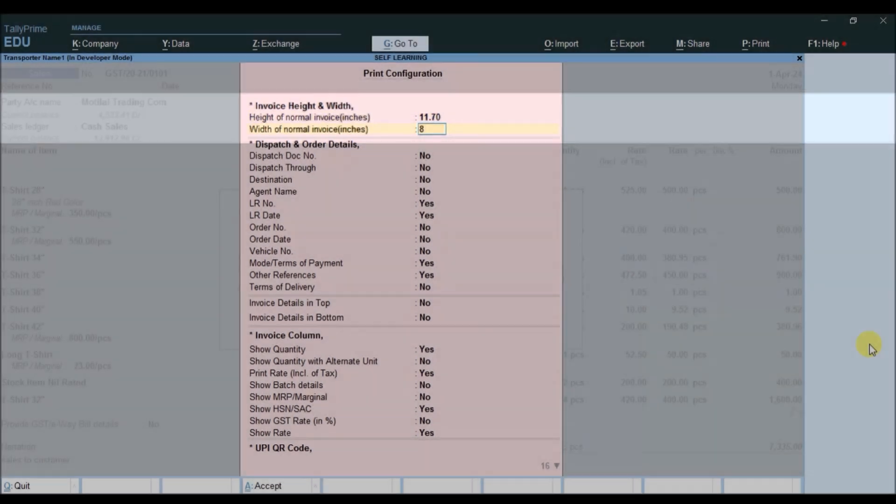
{"action": "key", "text": "Return"}
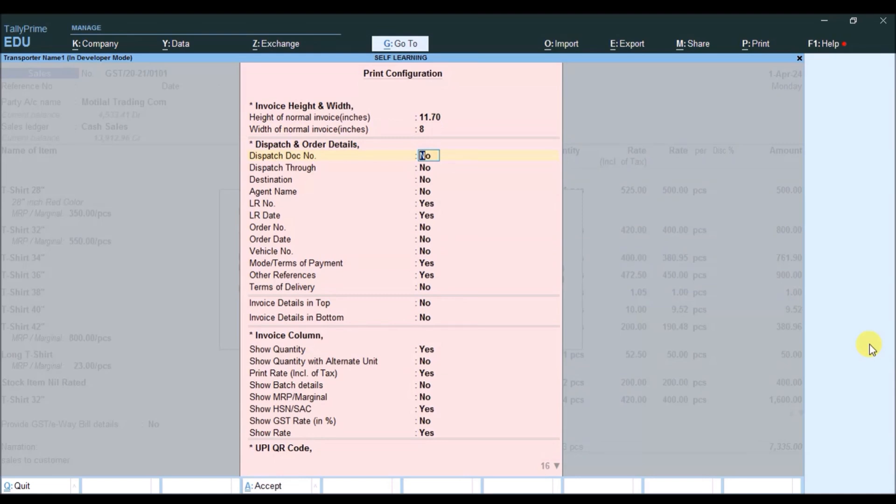
{"action": "key", "text": "Up"}
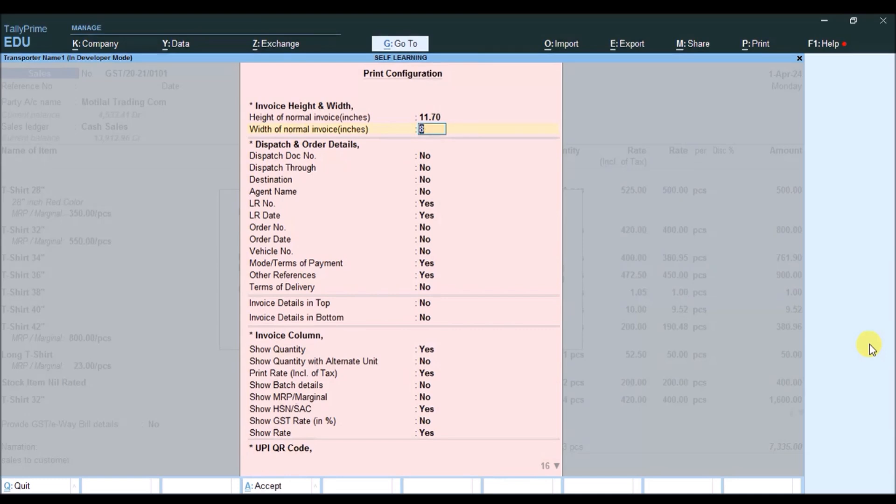
{"action": "key", "text": "ctrl+a"}
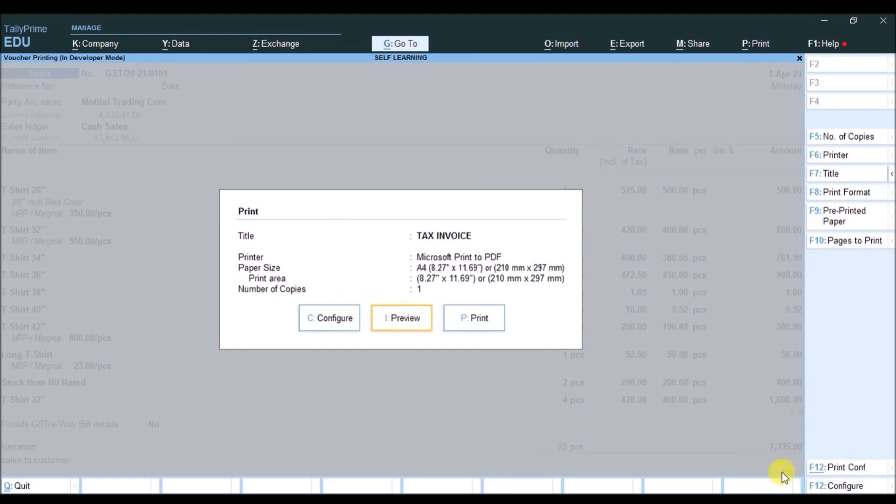
Reopen Print Configuration and review the options under Dispatch & Order Details, from Dispatch Doc No. down to Vehicle No.
{"action": "left_click", "coordinate": [822, 467]}
{"action": "key", "text": "Return"}
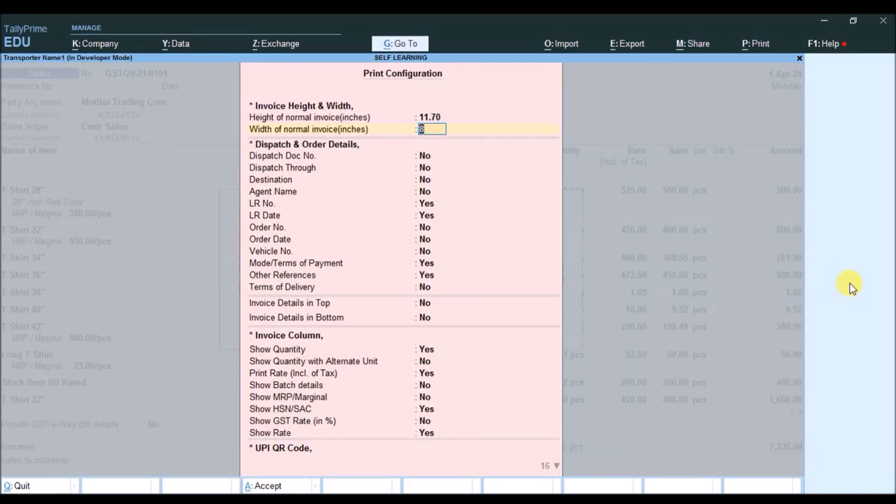
{"action": "key", "text": "Return"}
{"action": "key", "text": "Return"}
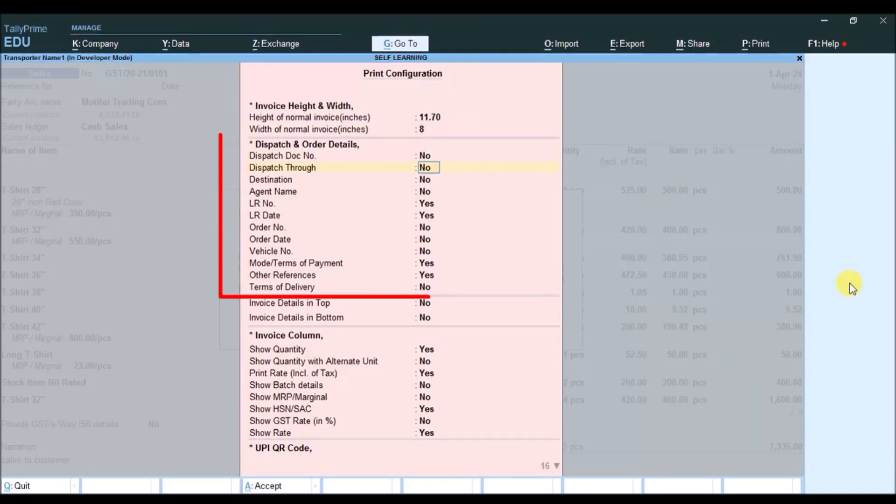
{"action": "key", "text": "Up"}
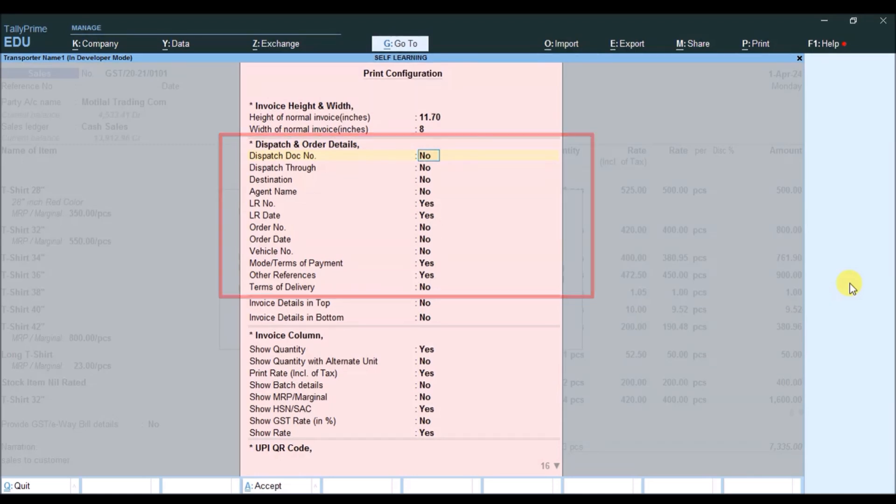
{"action": "key", "text": "Down"}
{"action": "key", "text": "Down"}
{"action": "key", "text": "Down"}
{"action": "key", "text": "Down"}
{"action": "key", "text": "Down"}
{"action": "key", "text": "Down"}
{"action": "key", "text": "Down"}
{"action": "key", "text": "Down"}
{"action": "key", "text": "Down"}
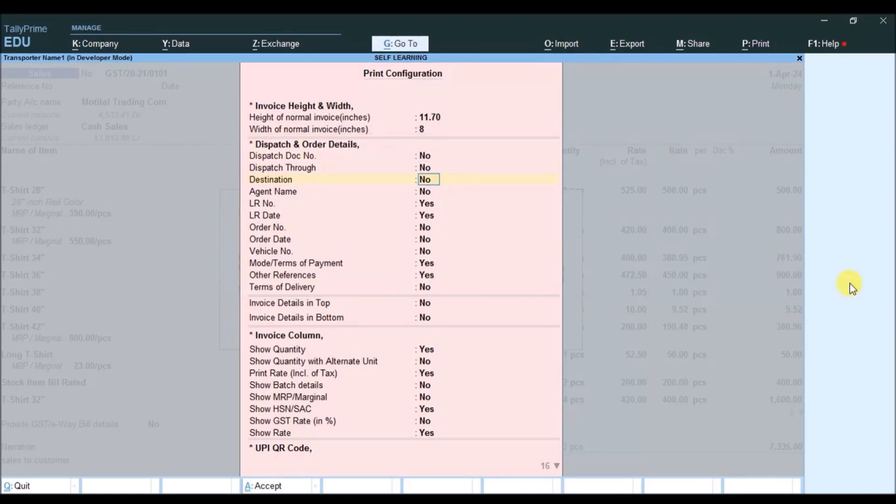
{"action": "key", "text": "Up"}
{"action": "key", "text": "Up"}
{"action": "key", "text": "Up"}
{"action": "key", "text": "Up"}
{"action": "key", "text": "Up"}
{"action": "key", "text": "Up"}
{"action": "key", "text": "Up"}
{"action": "key", "text": "Up"}
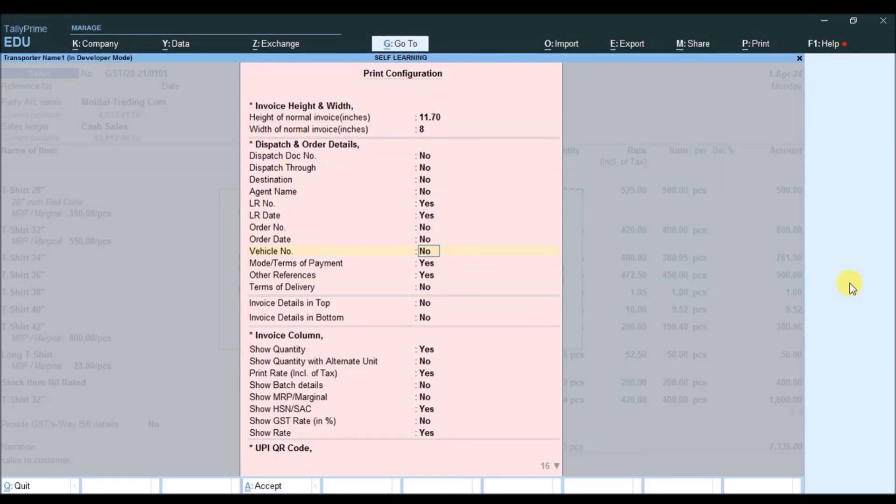
{"action": "key", "text": "Up"}
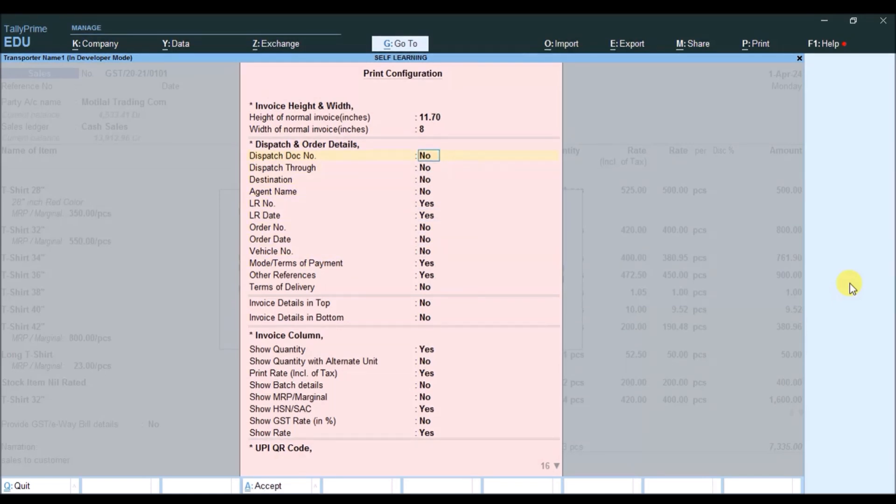
Set Dispatch Through, Destination and Vehicle No. to Yes under Dispatch & Order Details and accept the configuration.
{"action": "key", "text": "Down"}
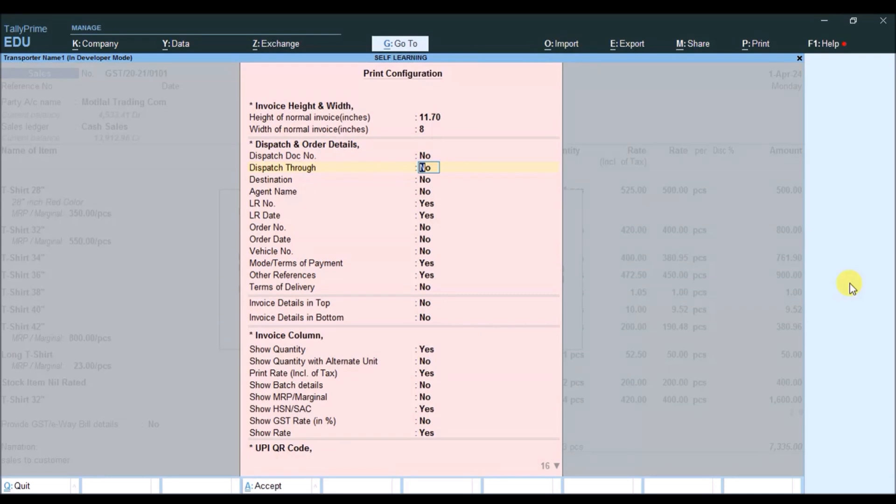
{"action": "key", "text": "y"}
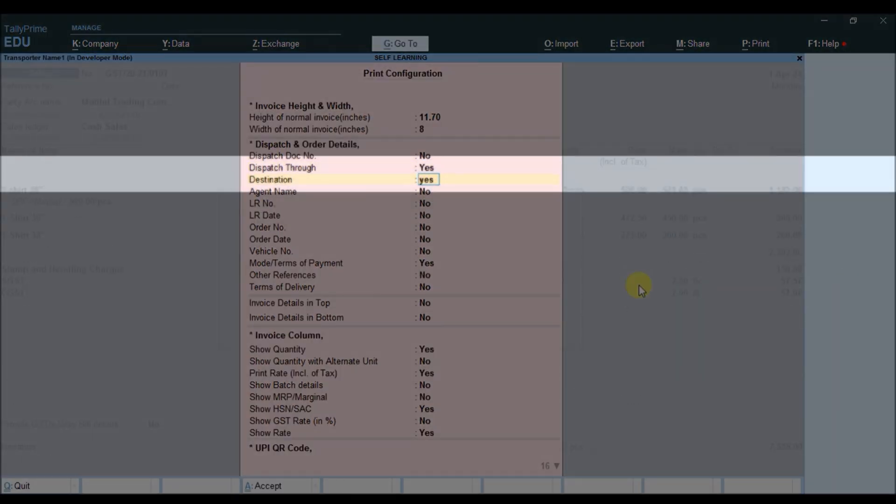
{"action": "key", "text": "Return"}
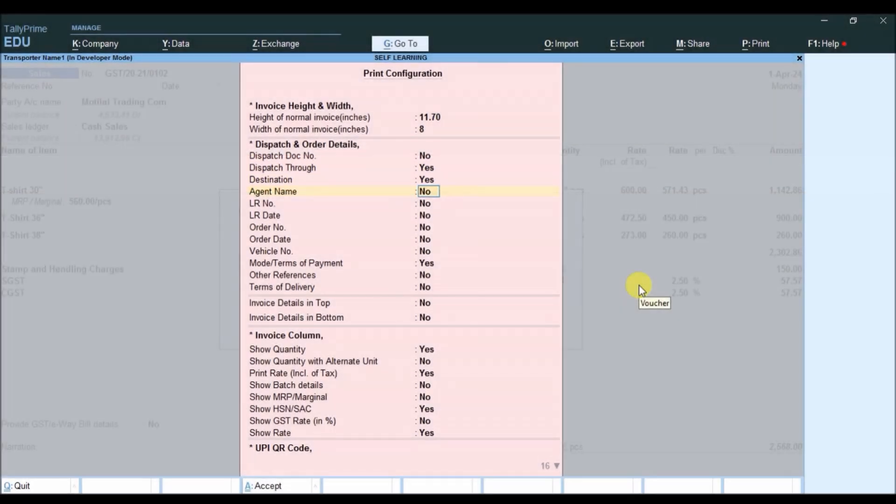
{"action": "key", "text": "Return"}
{"action": "key", "text": "Return"}
{"action": "key", "text": "Return"}
{"action": "key", "text": "Return"}
{"action": "key", "text": "Return"}
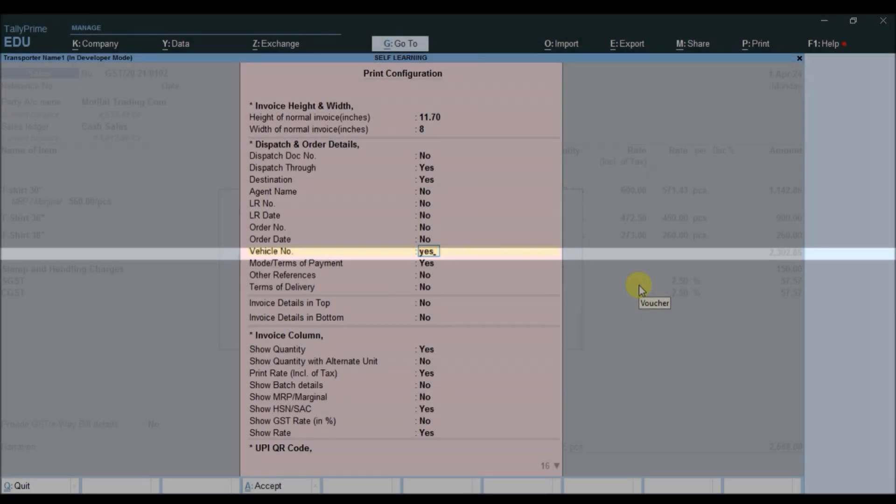
{"action": "key", "text": "Return"}
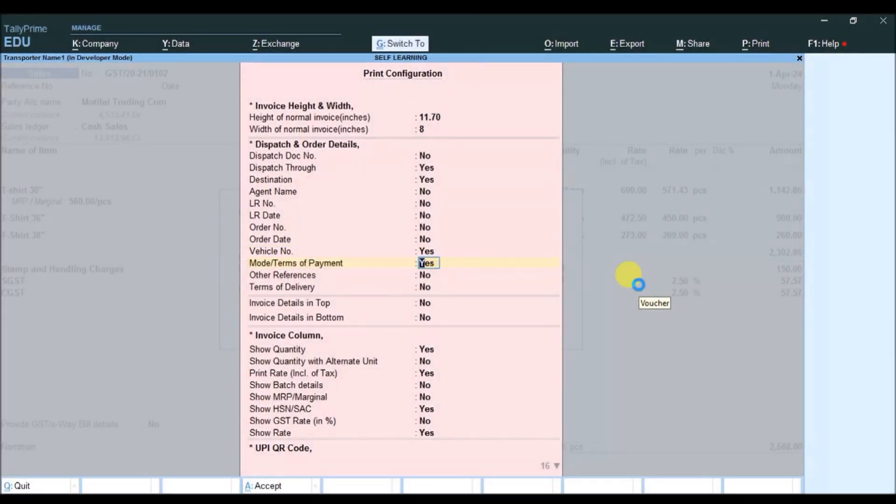
{"action": "key", "text": "ctrl+a"}
Preview the tax invoice up close, examine its dispatch, destination and vehicle details, and return to the print settings.
{"action": "key", "text": "i"}
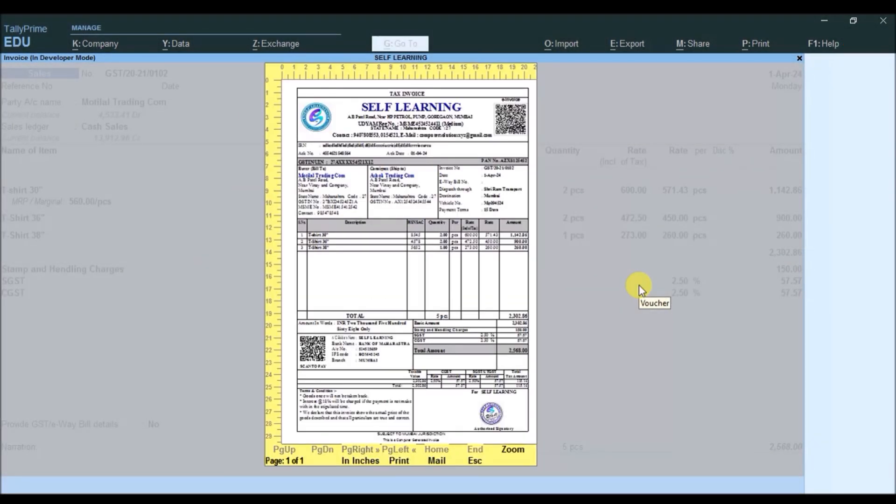
{"action": "key", "text": "alt+z"}
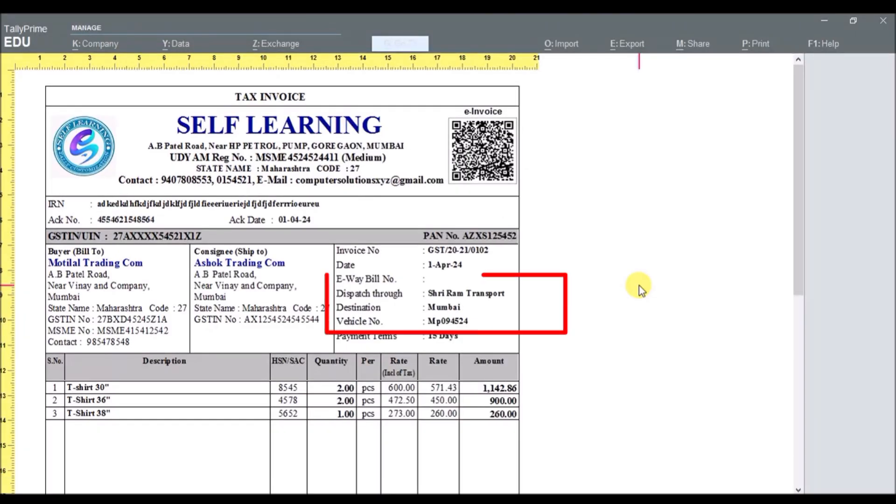
{"action": "left_click_drag", "start_coordinate": [798, 172], "coordinate": [798, 176]}
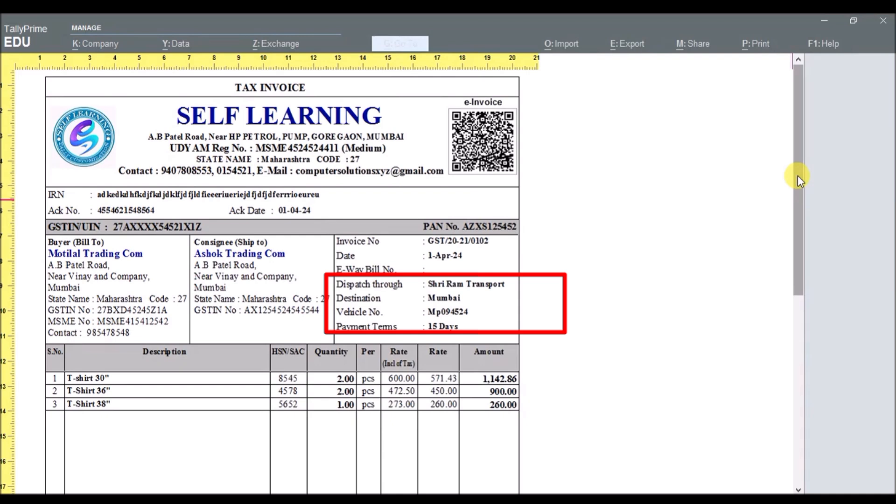
{"action": "mouse_move", "coordinate": [797, 175]}
{"action": "left_mouse_down"}
{"action": "mouse_move", "coordinate": [794, 334]}
{"action": "mouse_move", "coordinate": [796, 172]}
{"action": "left_mouse_up"}
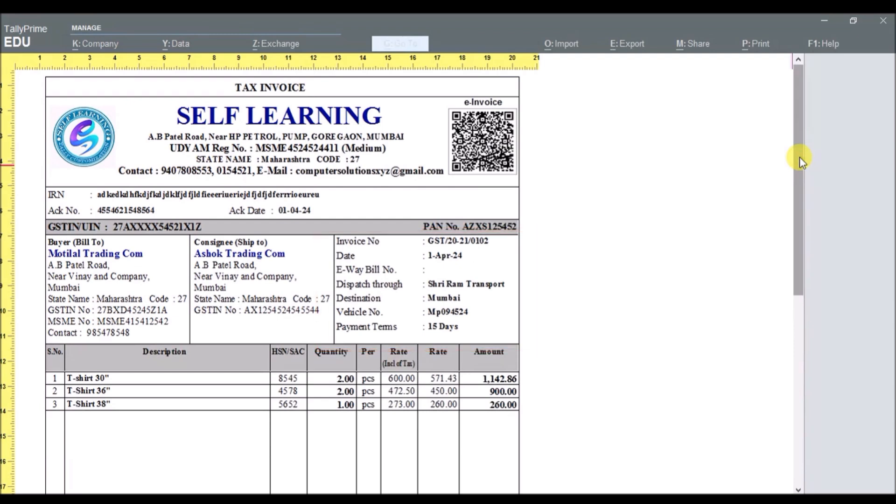
{"action": "key", "text": "Escape"}
{"action": "key", "text": "Escape"}
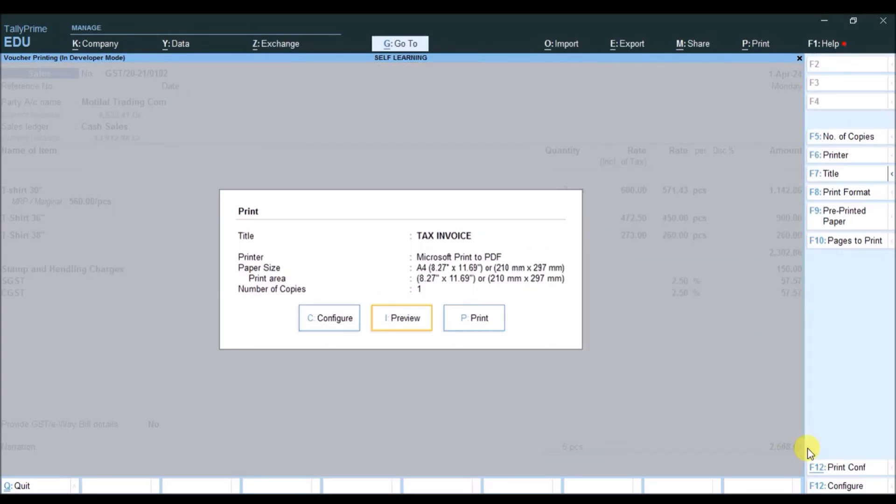
Reopen Print Configuration, set Invoice Details in Top to Yes, and accept the configuration.
{"action": "left_click", "coordinate": [838, 470]}
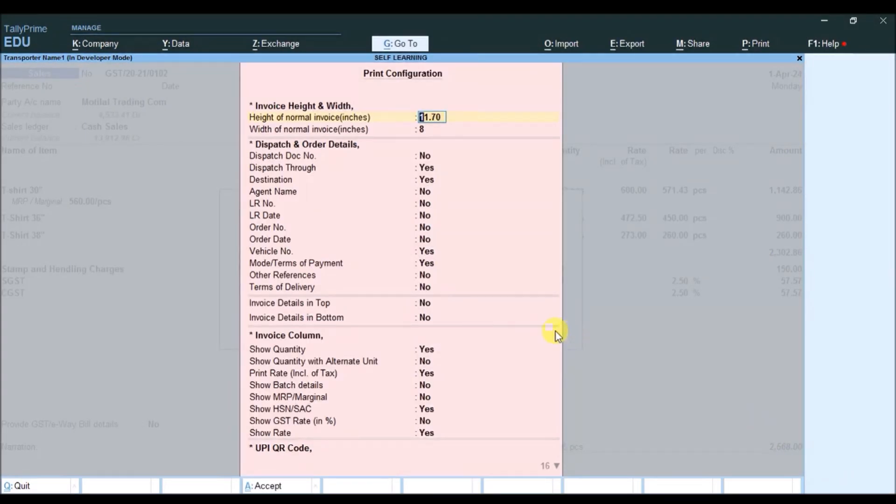
{"action": "key", "text": "Return"}
{"action": "key", "text": "Return"}
{"action": "key", "text": "Return"}
{"action": "key", "text": "Return"}
{"action": "key", "text": "Return"}
{"action": "key", "text": "Return"}
{"action": "key", "text": "Return"}
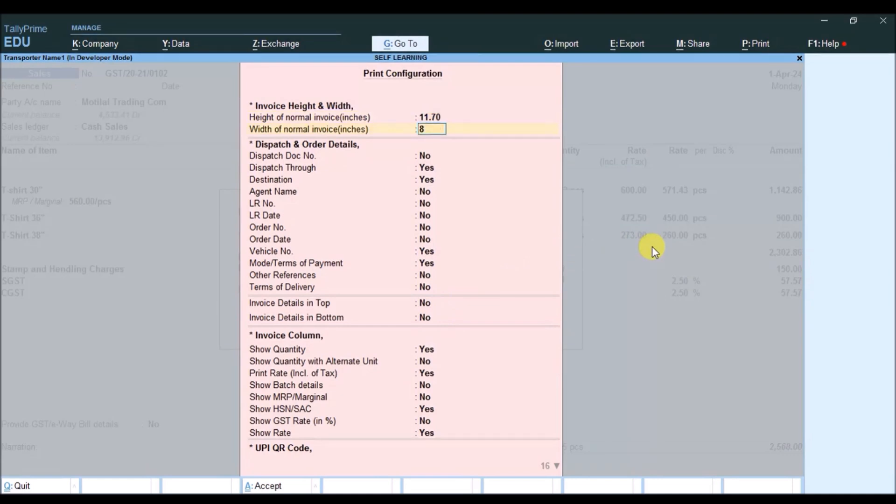
{"action": "key", "text": "Return"}
{"action": "key", "text": "Return"}
{"action": "key", "text": "Return"}
{"action": "key", "text": "Return"}
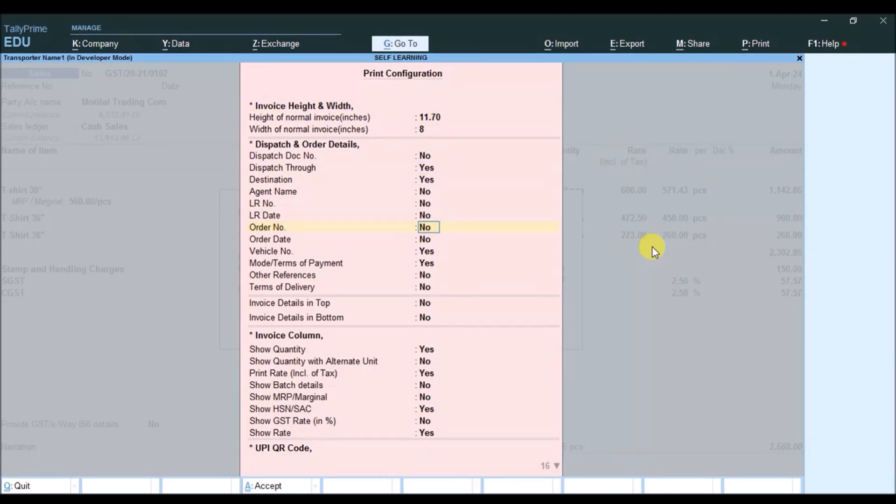
{"action": "key", "text": "Return"}
{"action": "key", "text": "Return"}
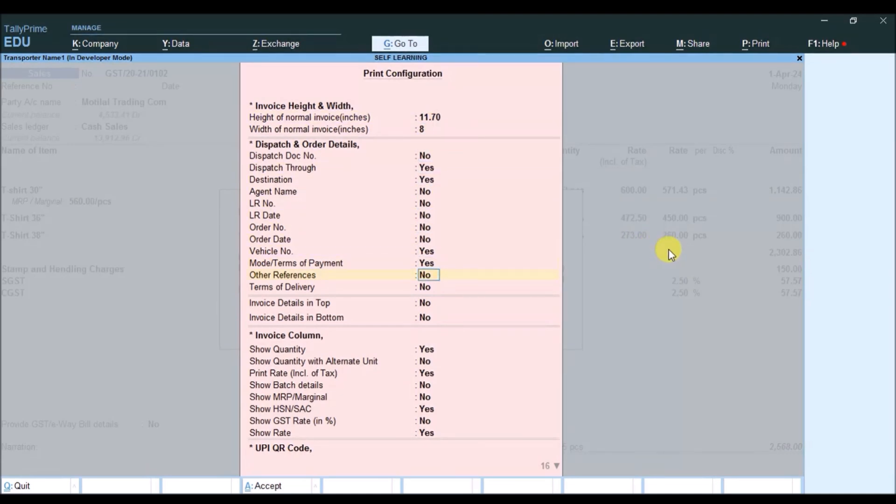
{"action": "key", "text": "Return"}
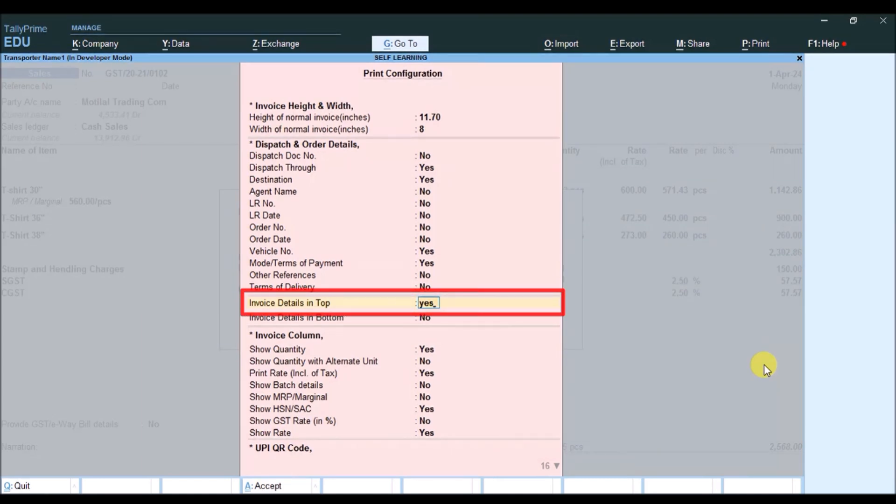
{"action": "key", "text": "Return"}
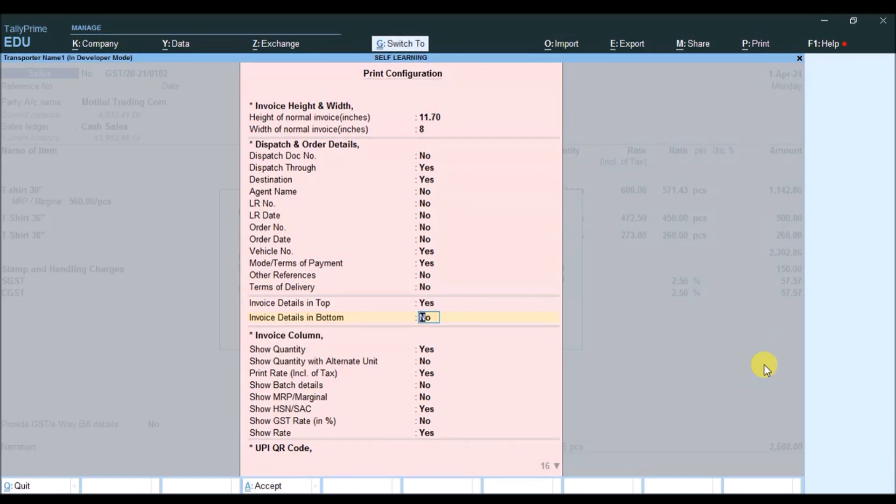
{"action": "key", "text": "ctrl+a"}
Preview the tax invoice, examine the invoice details block above the buyer and consignee up close, and return to the print settings.
{"action": "key", "text": "Return"}
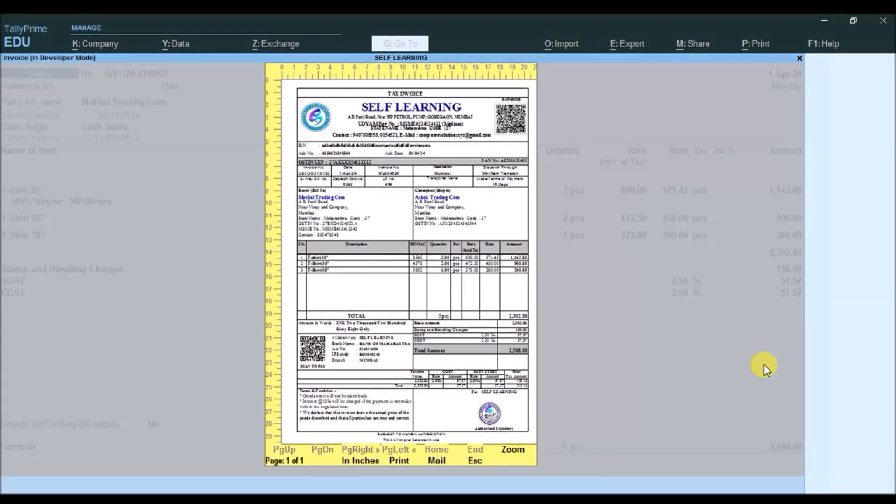
{"action": "key", "text": "alt+z"}
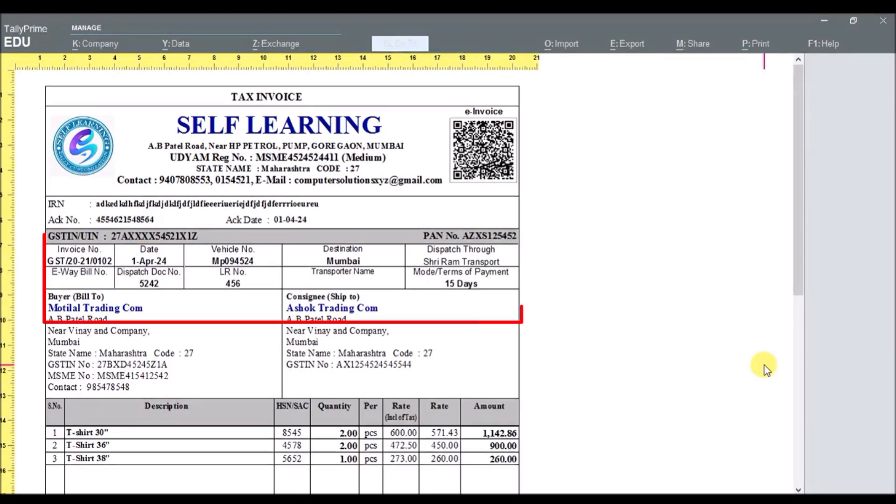
{"action": "left_click_drag", "start_coordinate": [797, 260], "coordinate": [801, 271]}
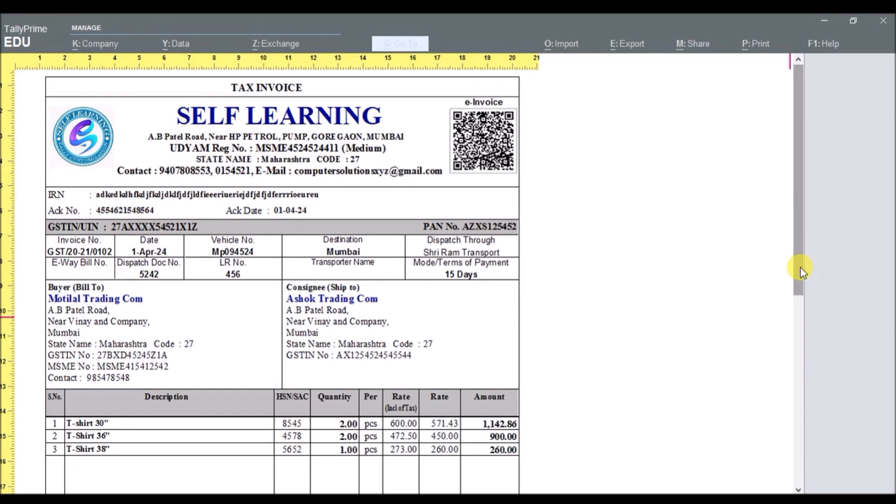
{"action": "key", "text": "z"}
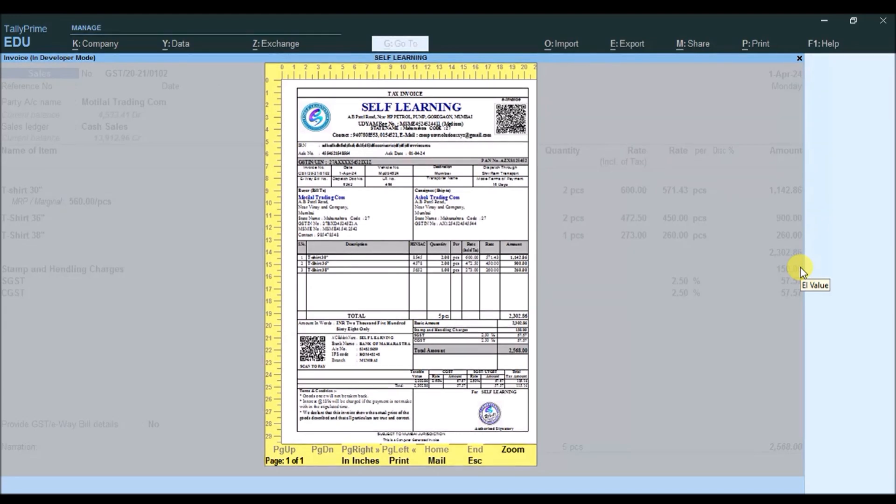
{"action": "key", "text": "Escape"}
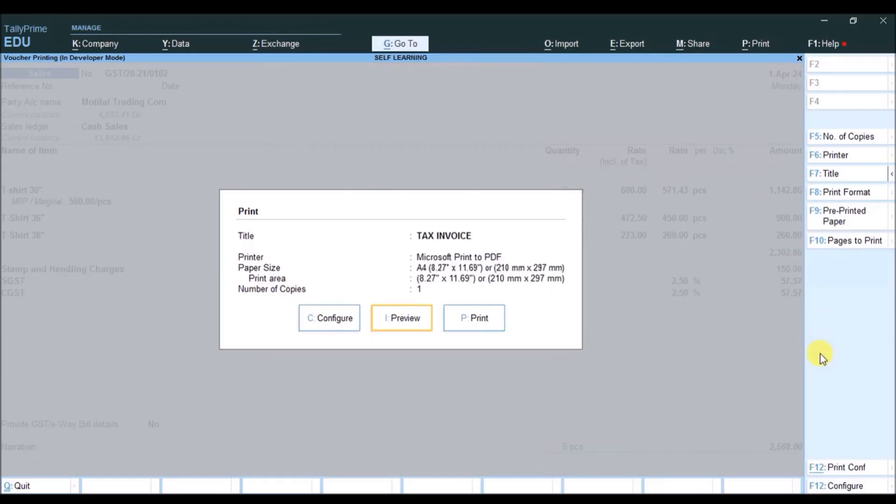
Reopen Print Configuration, set Invoice Details in Top to No and Invoice Details in Bottom to Yes, and accept the configuration.
{"action": "left_click", "coordinate": [831, 470]}
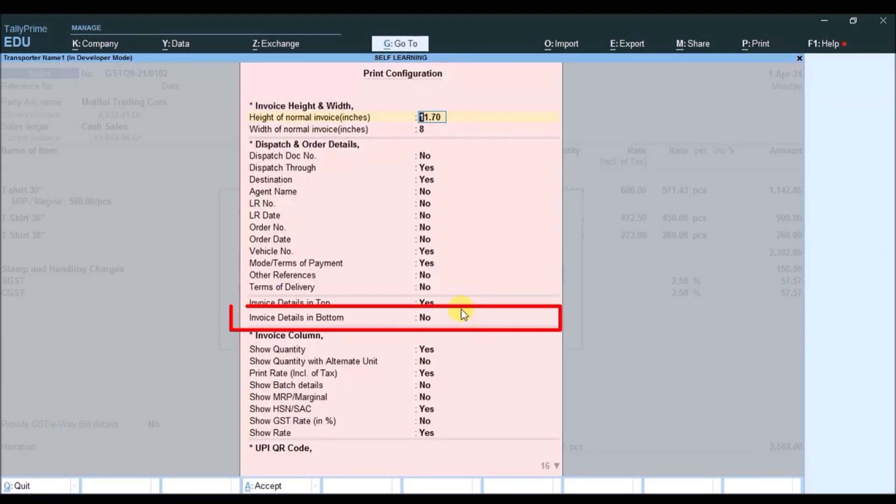
{"action": "left_click", "coordinate": [432, 317]}
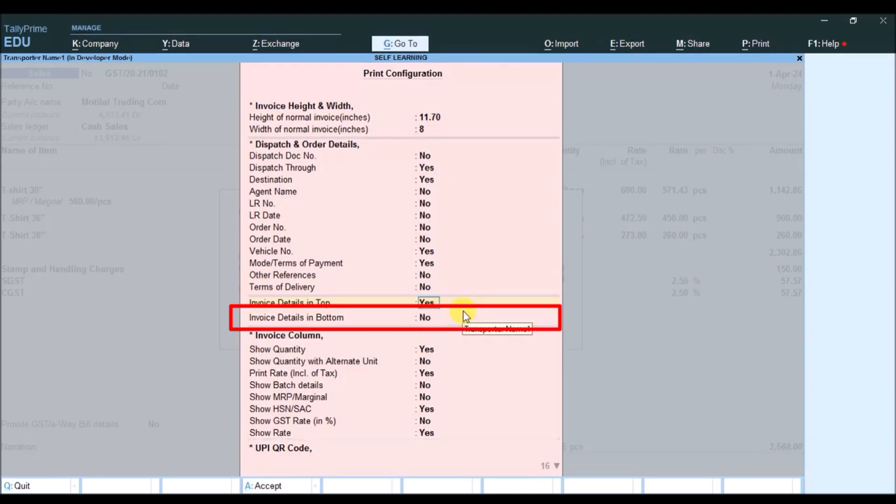
{"action": "type", "text": "ye"}
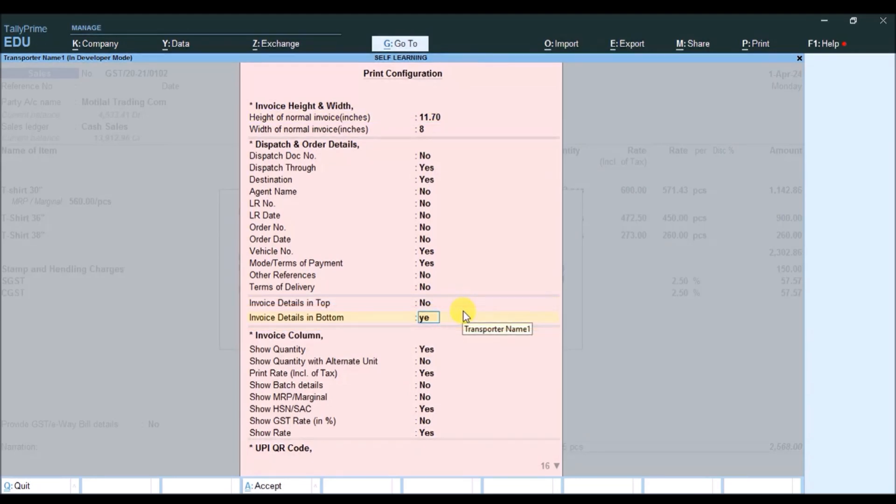
{"action": "type", "text": "s"}
{"action": "key", "text": "Return"}
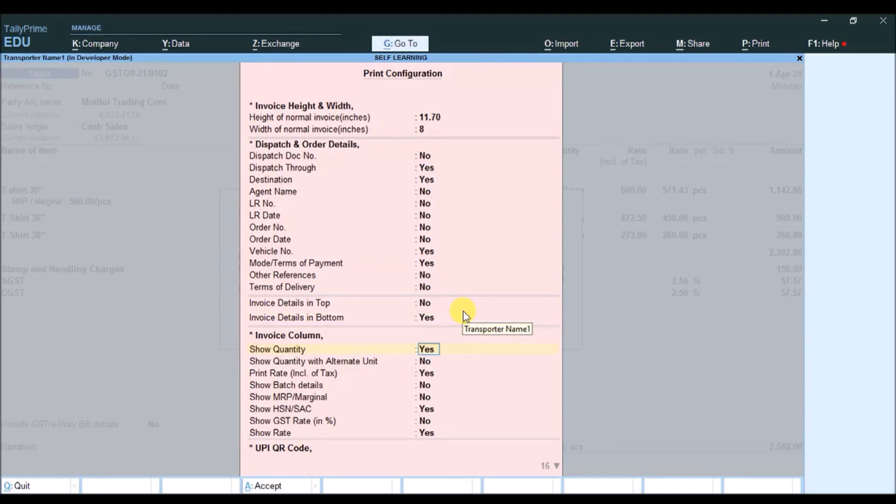
{"action": "key", "text": "ctrl+a"}
Preview the tax invoice, examine the invoice details block below the buyer and consignee up close, and return to the print settings.
{"action": "key", "text": "Return"}
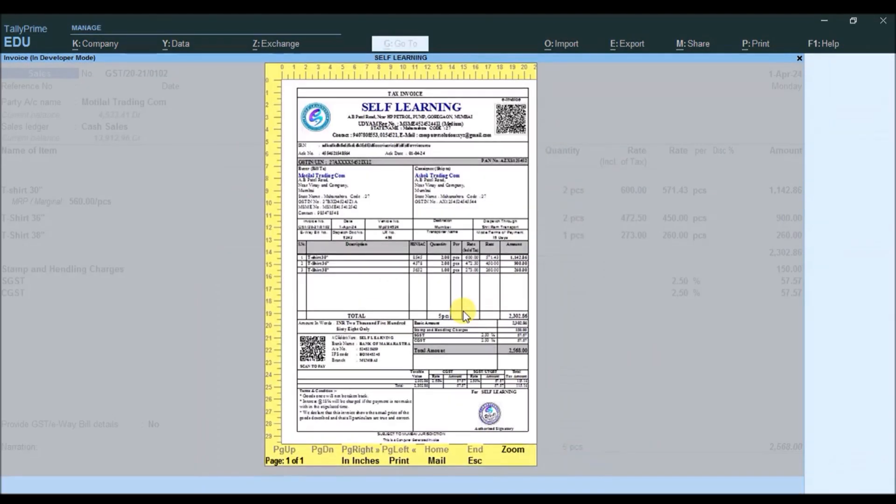
{"action": "key", "text": "Return"}
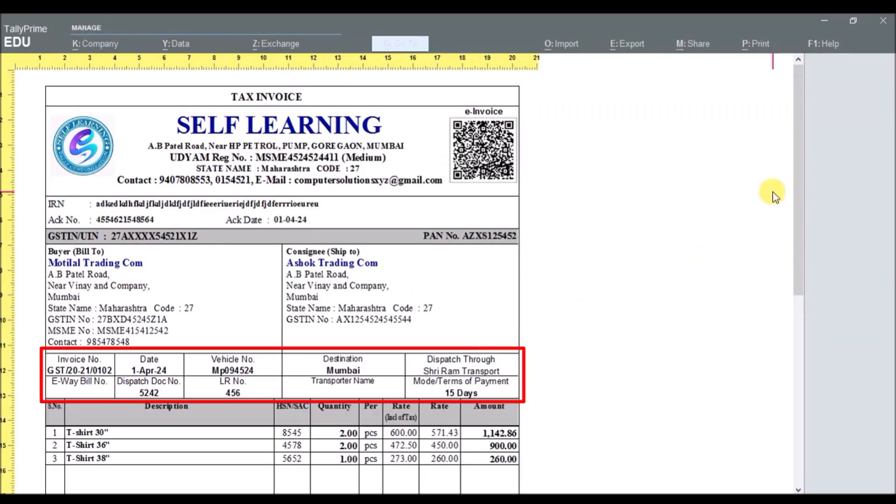
{"action": "scroll", "coordinate": [800, 181], "scroll_direction": "down", "scroll_amount": 1}
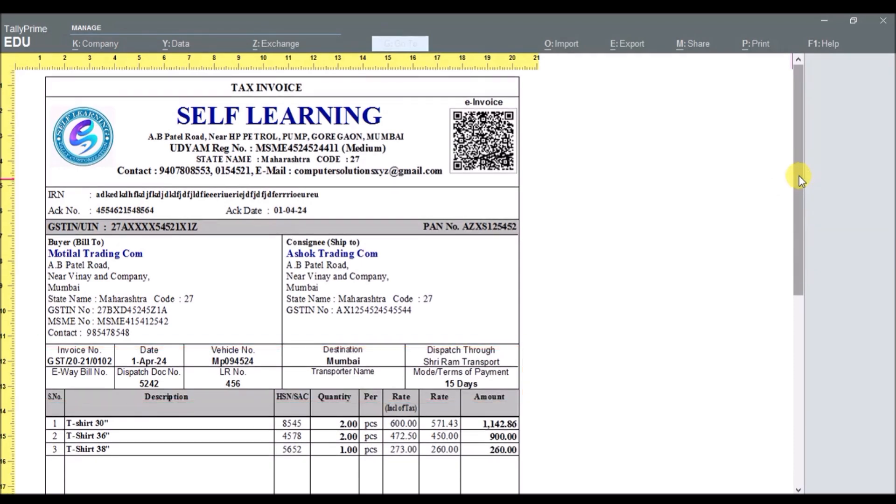
{"action": "key", "text": "alt+z"}
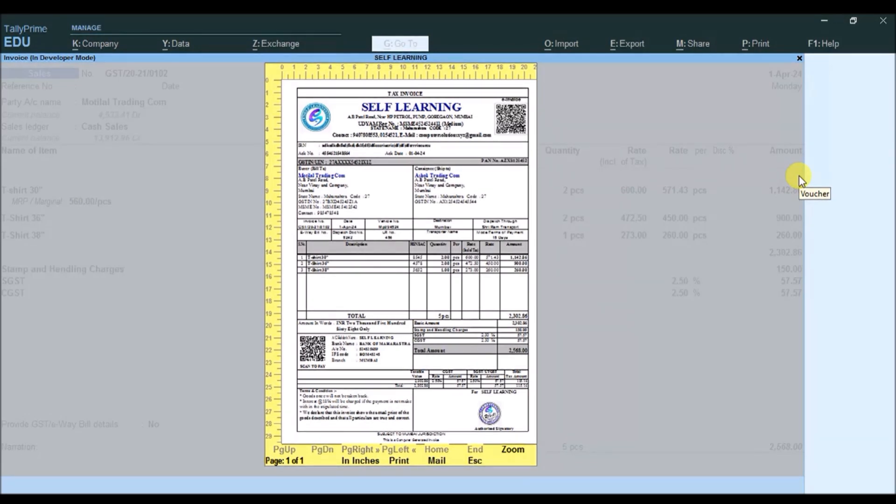
{"action": "key", "text": "alt+z"}
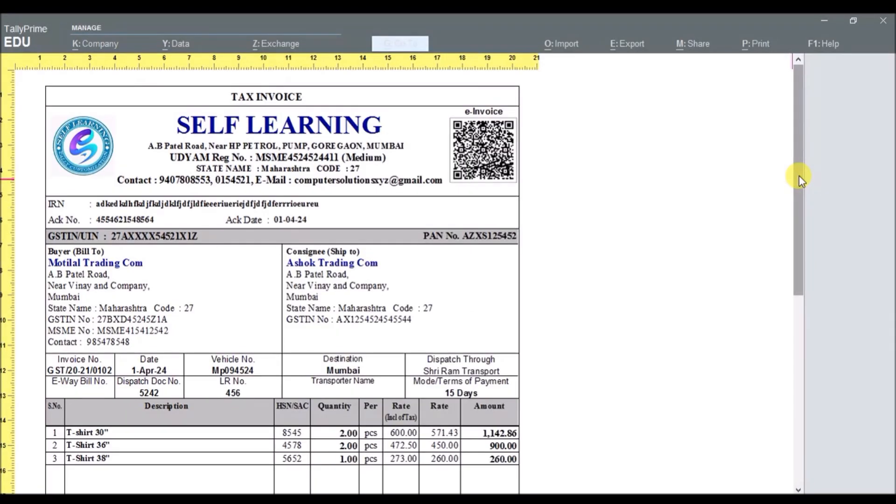
{"action": "scroll", "coordinate": [799, 175], "scroll_direction": "down", "scroll_amount": 1}
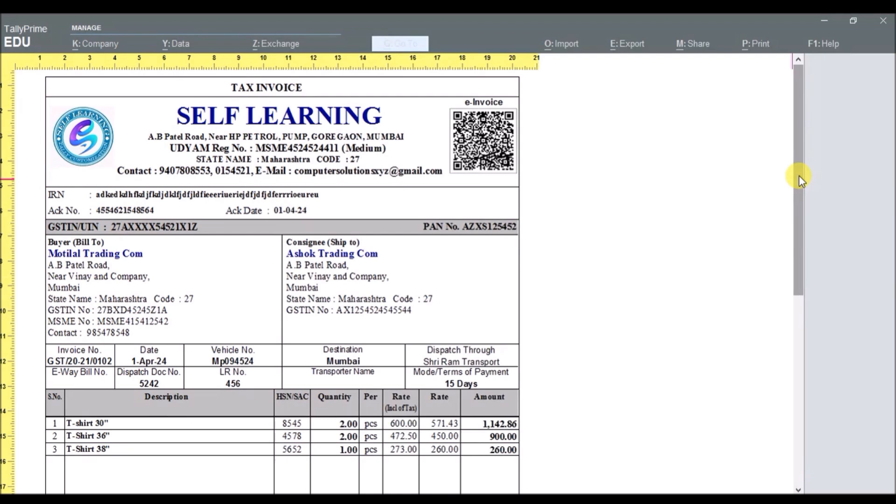
{"action": "key", "text": "Escape"}
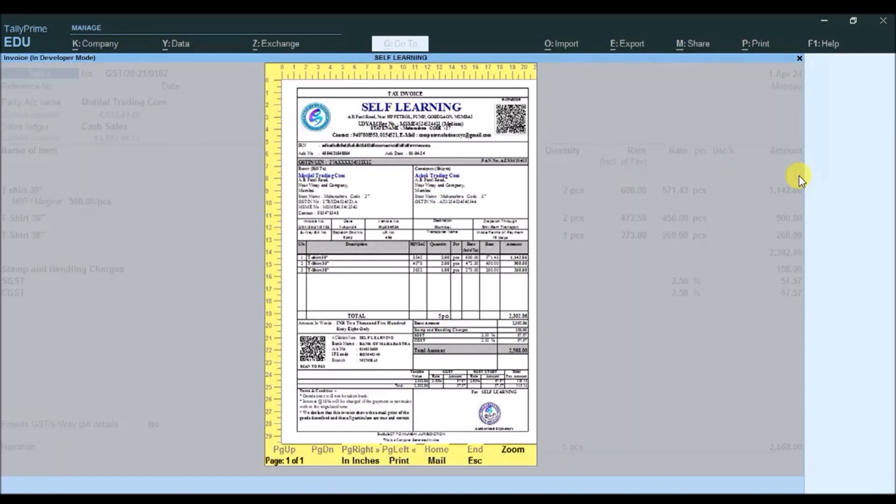
{"action": "key", "text": "Escape"}
Reopen Print Configuration, set Invoice Details in Bottom to No, and accept the configuration.
{"action": "left_click", "coordinate": [826, 469]}
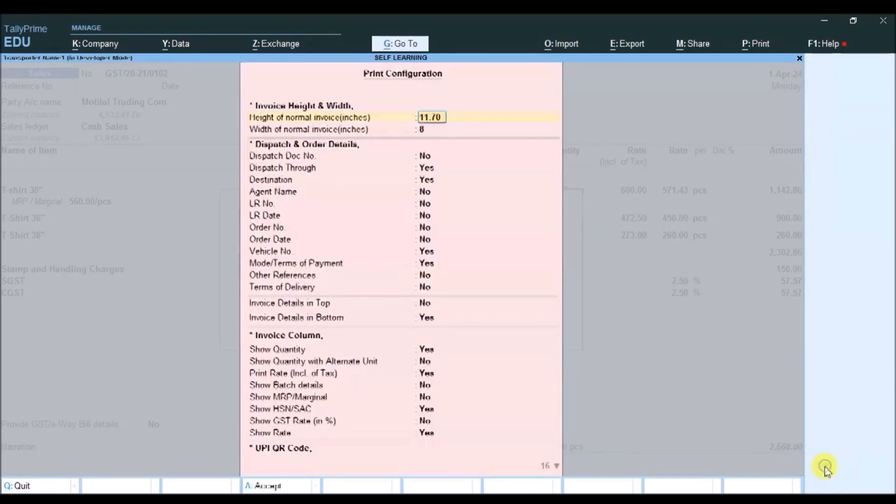
{"action": "left_click", "coordinate": [426, 305]}
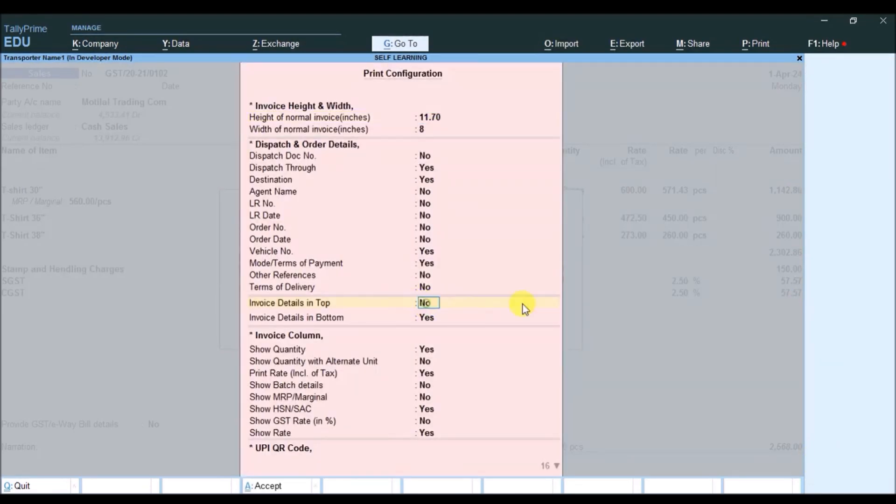
{"action": "key", "text": "Return"}
{"action": "type", "text": "no"}
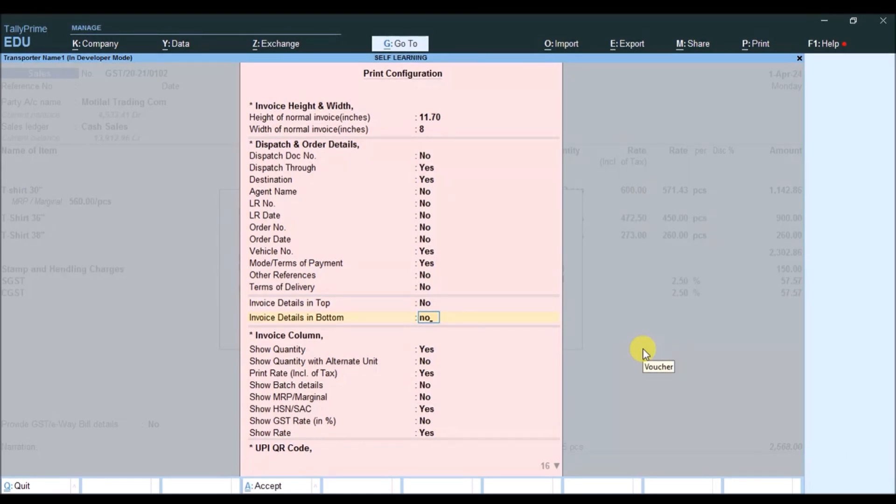
{"action": "key", "text": "Return"}
{"action": "key", "text": "BackSpace"}
{"action": "key", "text": "ctrl+a"}
Preview the tax invoice, examine the invoice details beside the buyer and consignee up close, and return to the print settings.
{"action": "key", "text": "i"}
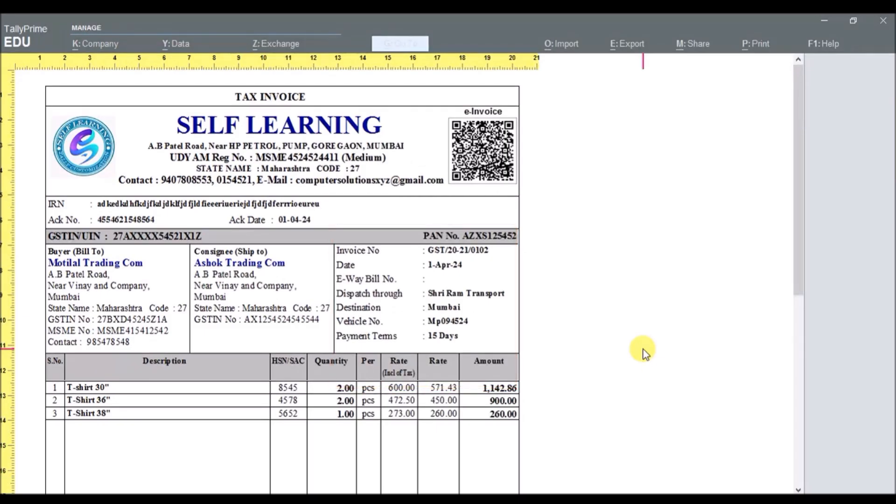
{"action": "key", "text": "Escape"}
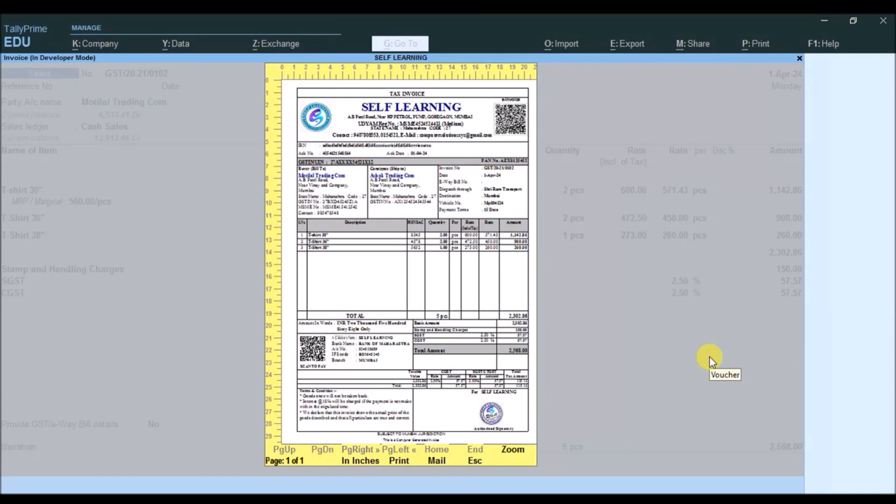
{"action": "key", "text": "Escape"}
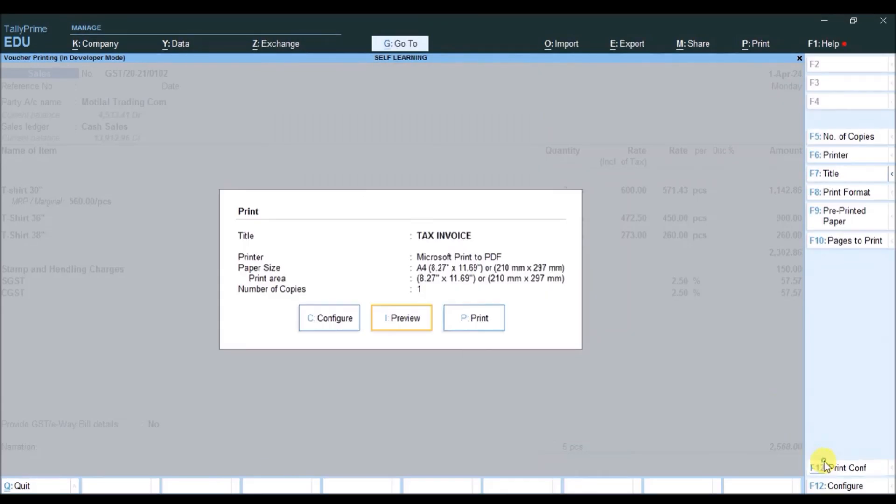
Reopen Print Configuration, set Print Rate (Incl. of Tax) and Show MRP/Marginal to Yes under Invoice Column, and accept the configuration.
{"action": "left_click", "coordinate": [825, 465]}
{"action": "left_click", "coordinate": [455, 309]}
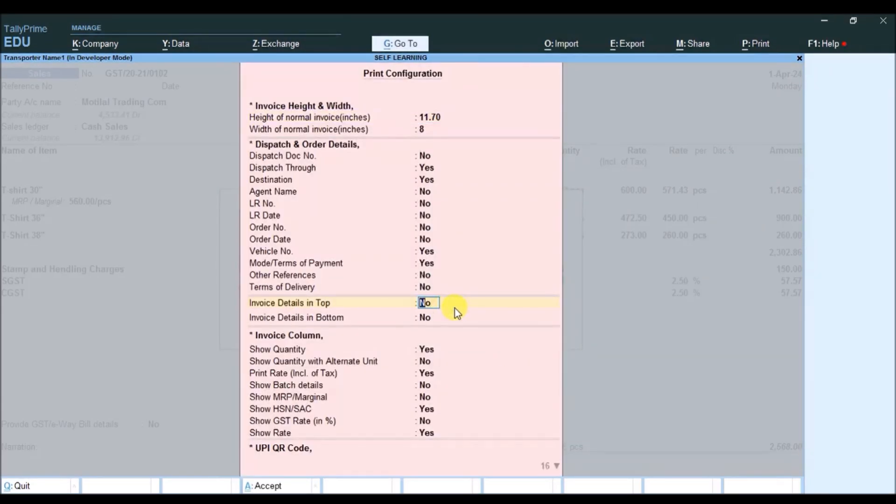
{"action": "key", "text": "Return"}
{"action": "key", "text": "Return"}
{"action": "key", "text": "Down"}
{"action": "key", "text": "Up"}
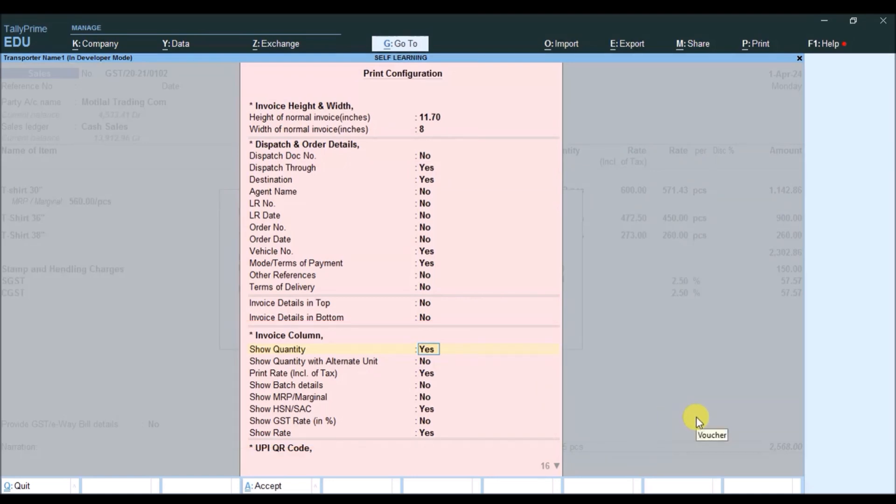
{"action": "key", "text": "Down"}
{"action": "key", "text": "Down"}
{"action": "type", "text": "ye"}
{"action": "key", "text": "Return"}
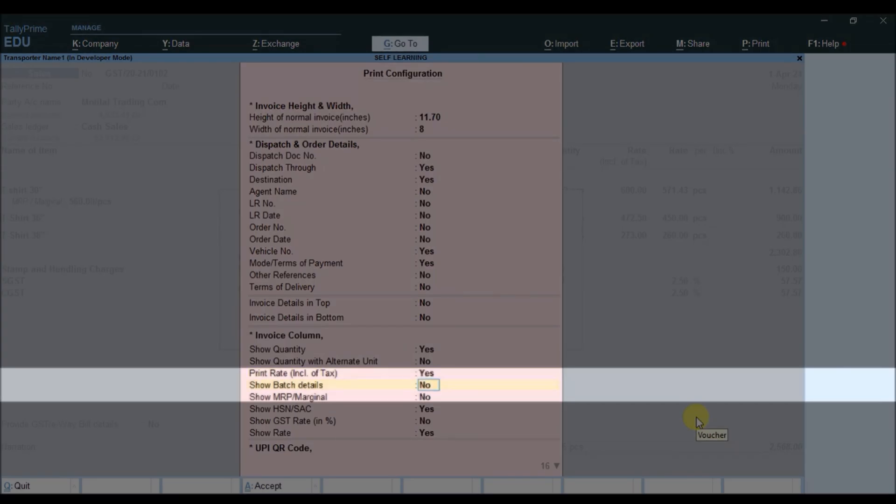
{"action": "key", "text": "Return"}
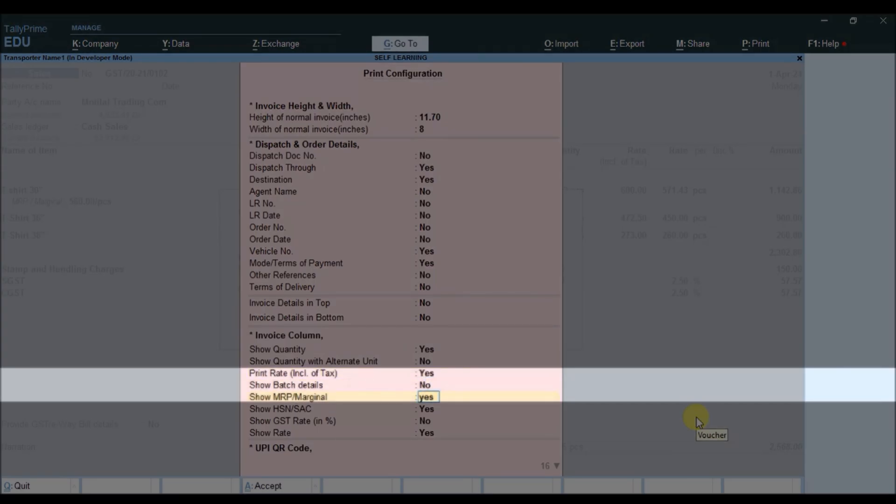
{"action": "type", "text": "yes"}
{"action": "key", "text": "Return"}
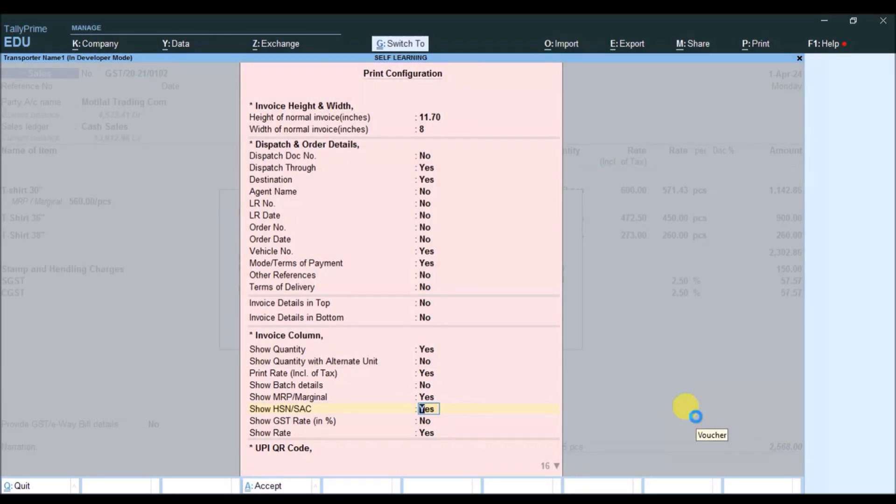
{"action": "key", "text": "ctrl+a"}
Preview the tax invoice, examine its MRP and tax-inclusive Rate columns up close, and return to the print settings.
{"action": "key", "text": "i"}
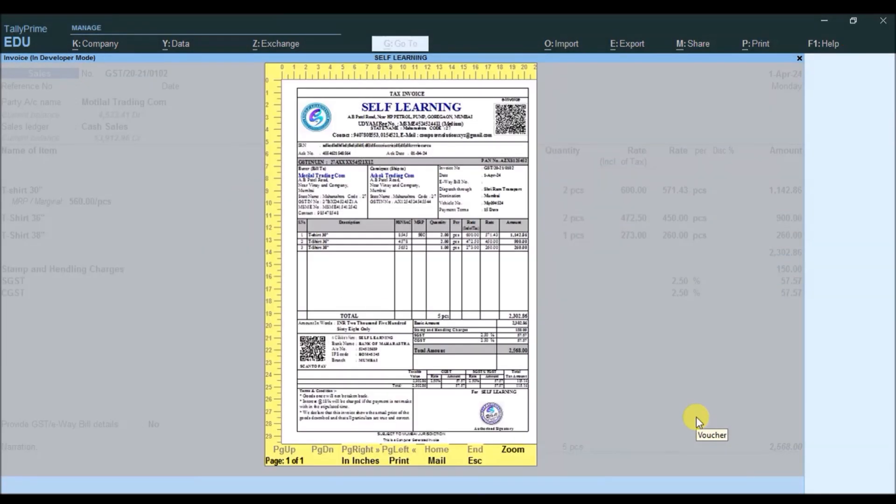
{"action": "key", "text": "alt+z"}
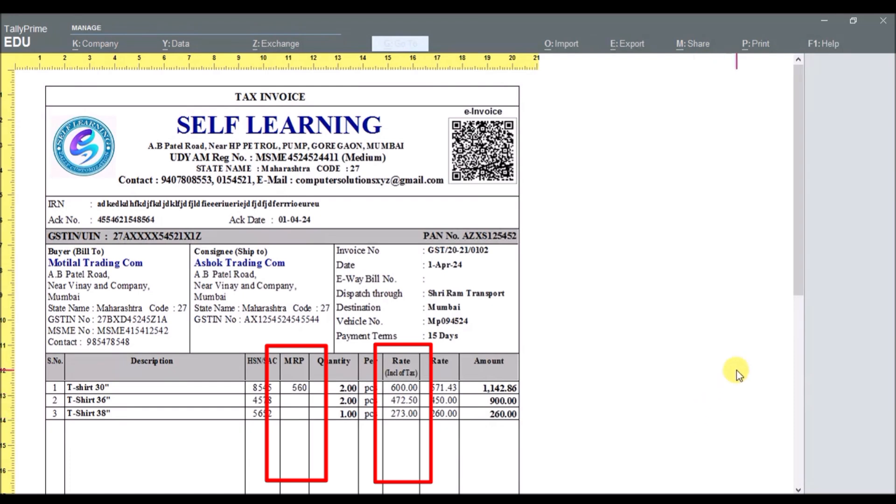
{"action": "mouse_move", "coordinate": [799, 285]}
{"action": "left_mouse_down"}
{"action": "mouse_move", "coordinate": [800, 327]}
{"action": "mouse_move", "coordinate": [807, 295]}
{"action": "left_mouse_up"}
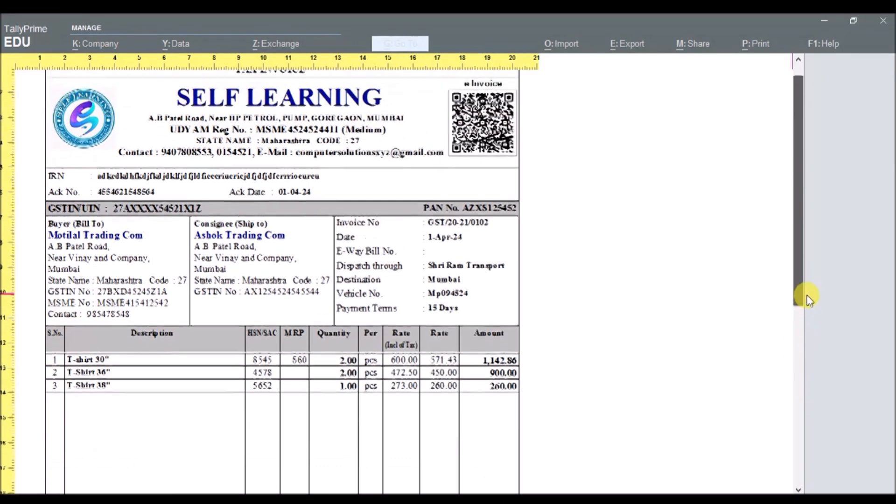
{"action": "key", "text": "alt+z"}
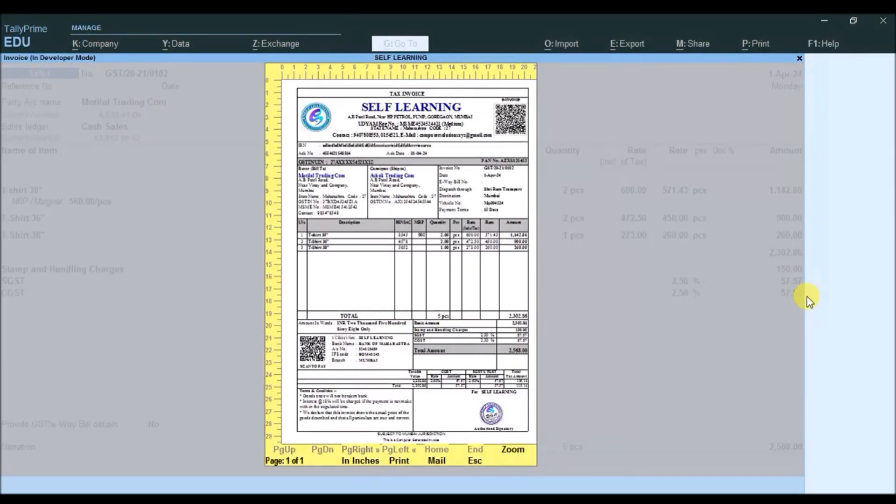
{"action": "key", "text": "Escape"}
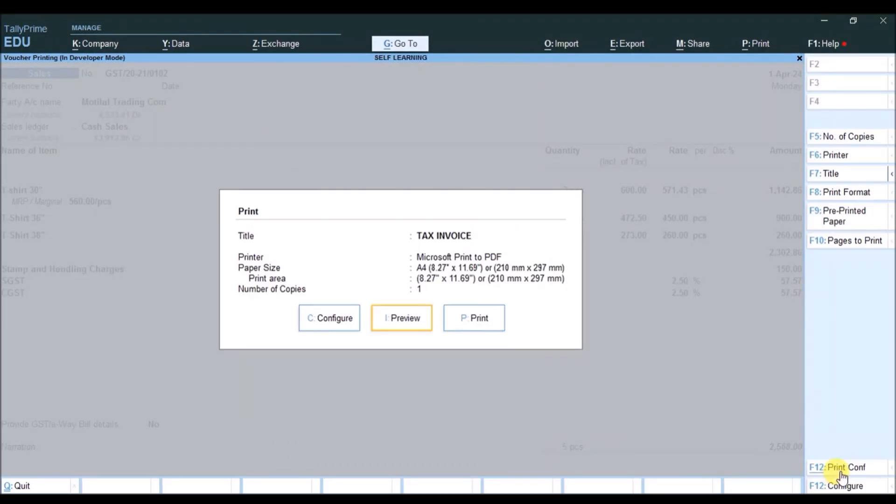
Reopen Print Configuration and review the options under Invoice Column, UPI QR Code and Other Features.
{"action": "left_click", "coordinate": [837, 472]}
{"action": "key", "text": "Down"}
{"action": "key", "text": "Down"}
{"action": "key", "text": "Down"}
{"action": "key", "text": "Down"}
{"action": "key", "text": "Down"}
{"action": "key", "text": "Down"}
{"action": "key", "text": "Down"}
{"action": "key", "text": "Down"}
{"action": "key", "text": "Down"}
{"action": "key", "text": "Down"}
{"action": "key", "text": "Down"}
{"action": "key", "text": "Down"}
{"action": "key", "text": "Down"}
{"action": "key", "text": "Down"}
{"action": "key", "text": "Down"}
{"action": "key", "text": "Down"}
{"action": "key", "text": "Down"}
{"action": "key", "text": "Down"}
{"action": "key", "text": "Down"}
{"action": "key", "text": "Down"}
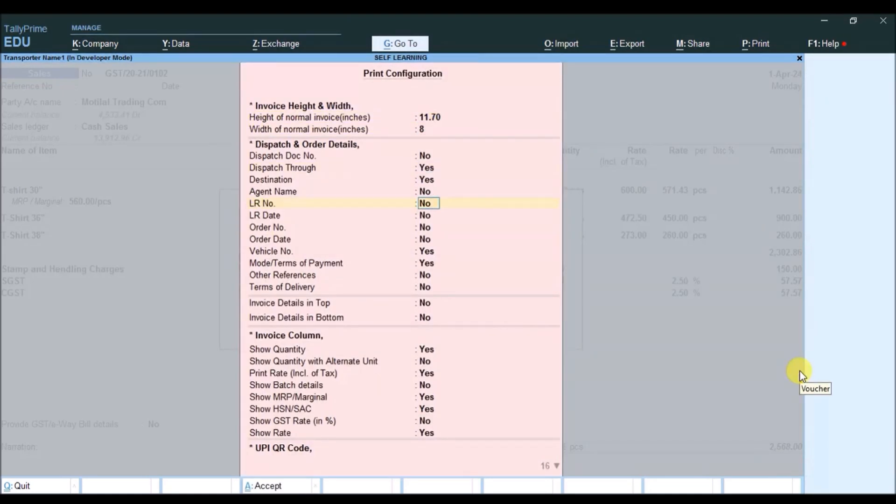
{"action": "key", "text": "Down"}
{"action": "key", "text": "Down"}
{"action": "key", "text": "Down"}
{"action": "key", "text": "Down"}
{"action": "key", "text": "Down"}
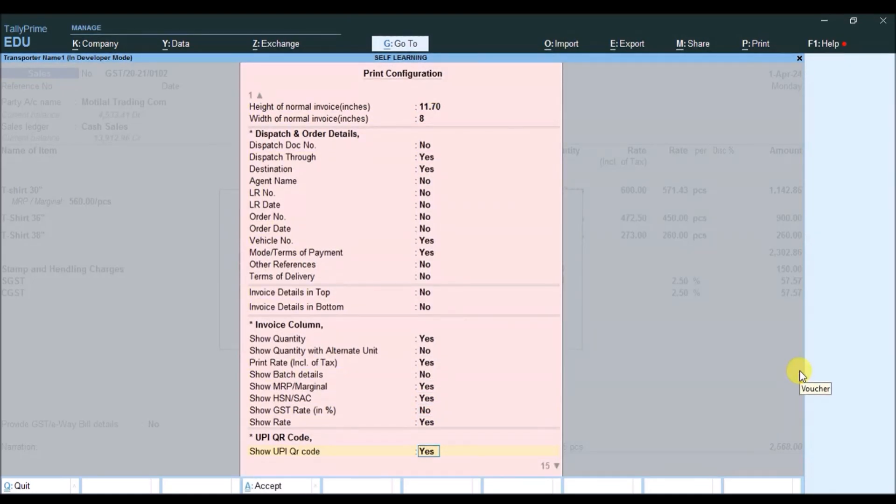
{"action": "key", "text": "Up"}
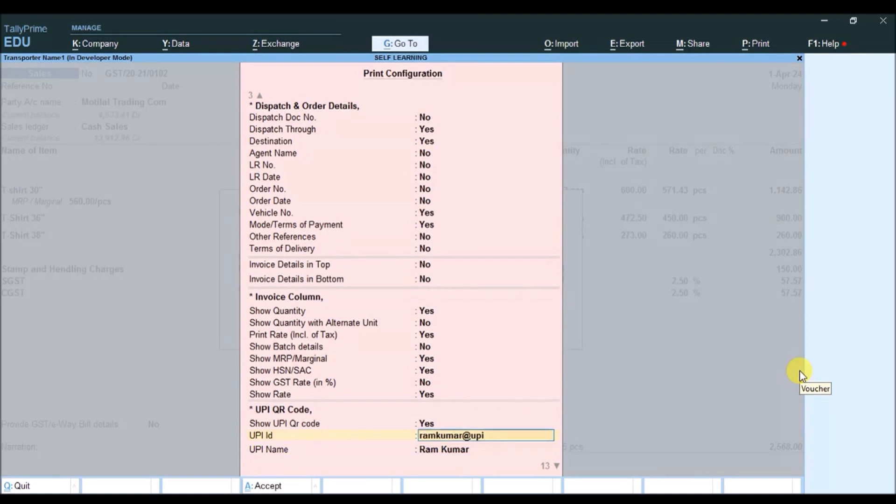
{"action": "key", "text": "Up"}
{"action": "key", "text": "Up"}
{"action": "key", "text": "Up"}
{"action": "key", "text": "Up"}
{"action": "key", "text": "Up"}
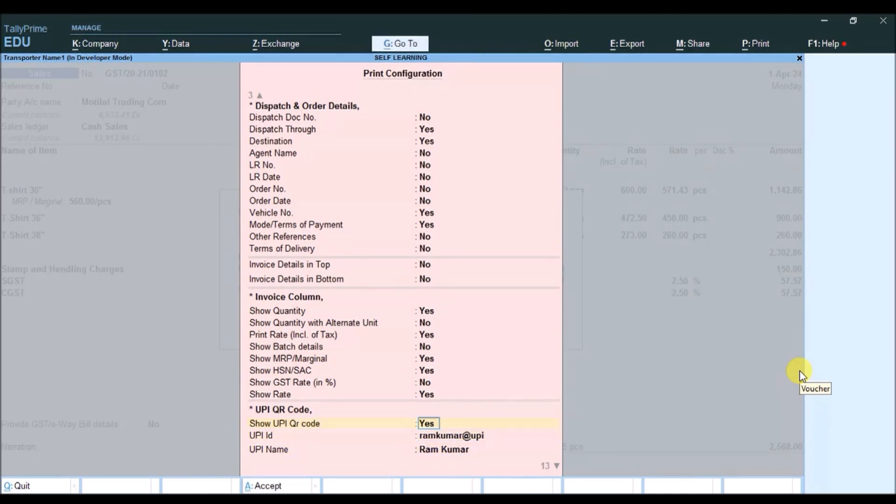
{"action": "key", "text": "Down"}
{"action": "key", "text": "Down"}
{"action": "key", "text": "Down"}
{"action": "key", "text": "Down"}
{"action": "key", "text": "Down"}
{"action": "key", "text": "Down"}
{"action": "key", "text": "Down"}
{"action": "key", "text": "Down"}
{"action": "key", "text": "Down"}
{"action": "key", "text": "Down"}
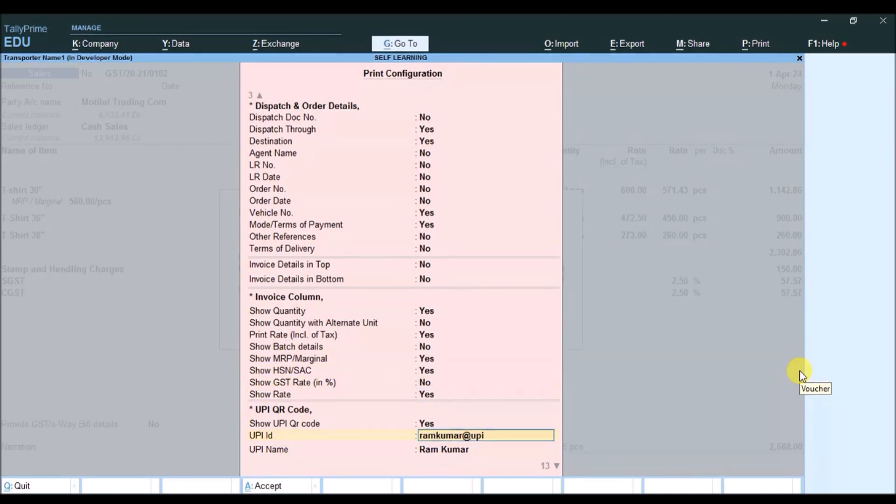
{"action": "key", "text": "Up"}
{"action": "key", "text": "Up"}
{"action": "key", "text": "Up"}
{"action": "key", "text": "Up"}
{"action": "key", "text": "Up"}
{"action": "key", "text": "Up"}
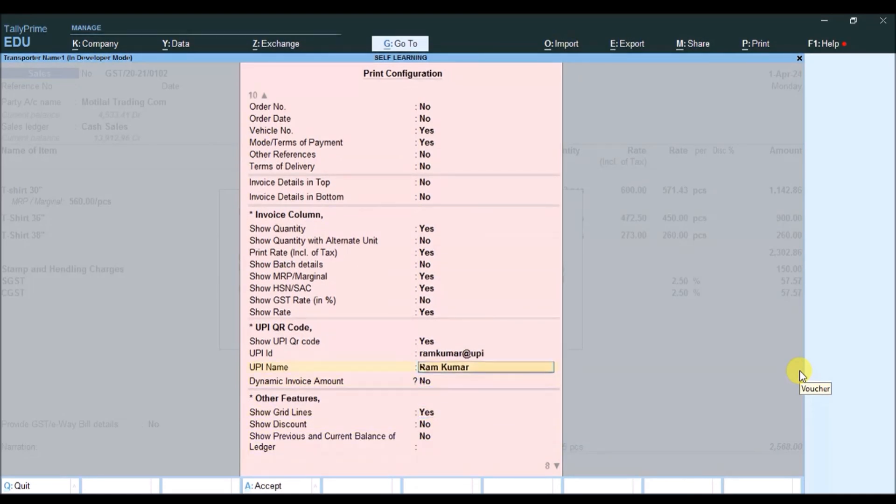
{"action": "key", "text": "Down"}
{"action": "key", "text": "Down"}
{"action": "key", "text": "Up"}
{"action": "key", "text": "Up"}
{"action": "key", "text": "Up"}
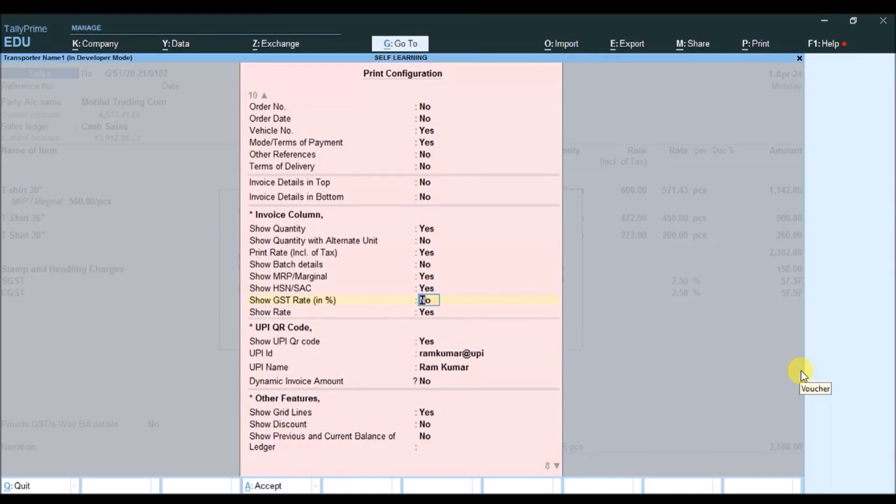
Leave Print Configuration, preview the tax invoice, examine its payment QR code and bank details, and return to the print settings.
{"action": "key", "text": "Escape"}
{"action": "key", "text": "y"}
{"action": "key", "text": "Return"}
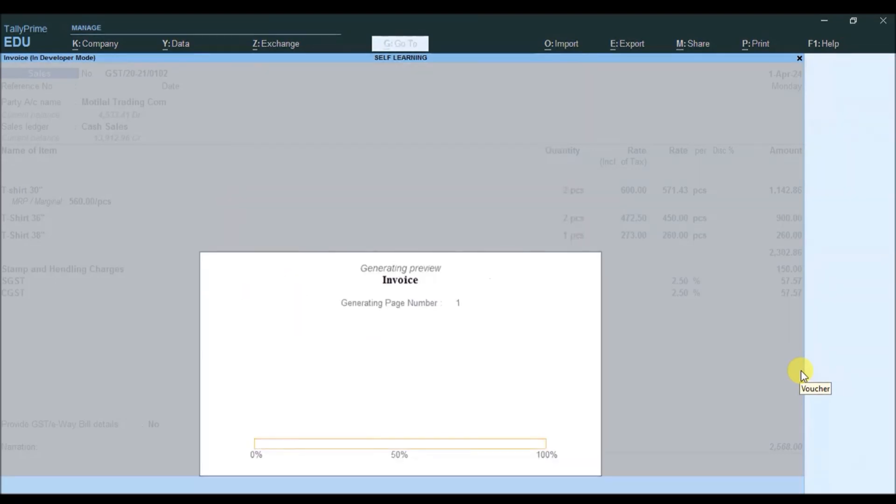
{"action": "scroll", "coordinate": [801, 371], "scroll_direction": "down", "scroll_amount": 5}
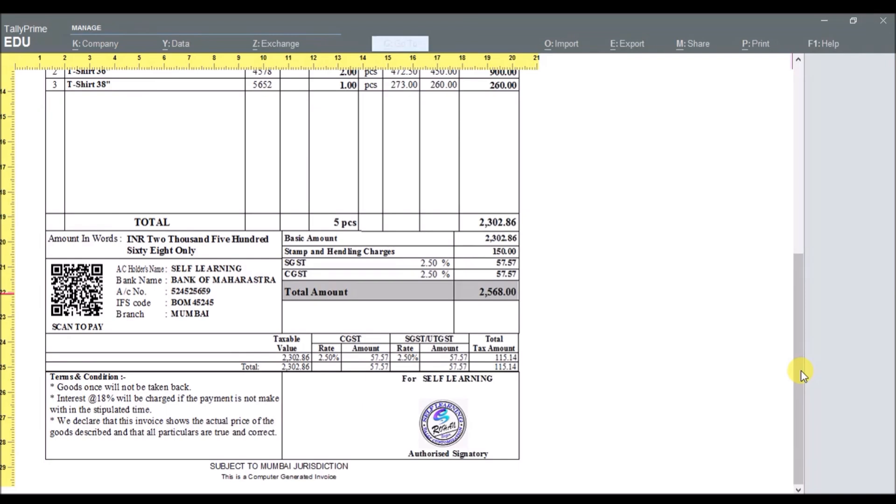
{"action": "key", "text": "Escape"}
{"action": "key", "text": "Escape"}
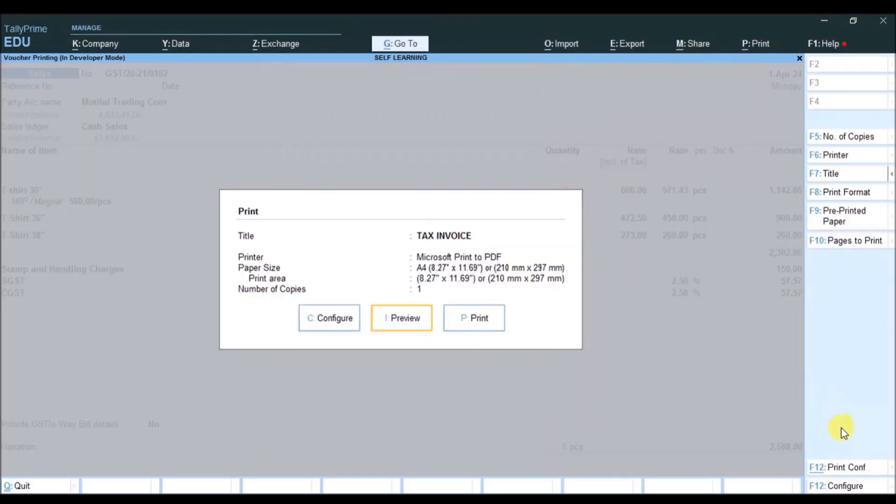
Reopen Print Configuration and set Show UPI Qr code to Yes.
{"action": "left_click", "coordinate": [844, 463]}
{"action": "key", "text": "Return"}
{"action": "key", "text": "Return"}
{"action": "key", "text": "Return"}
{"action": "key", "text": "Return"}
{"action": "key", "text": "Return"}
{"action": "key", "text": "Return"}
{"action": "key", "text": "Return"}
{"action": "key", "text": "Return"}
{"action": "key", "text": "Return"}
{"action": "key", "text": "Return"}
{"action": "key", "text": "Return"}
{"action": "key", "text": "Return"}
{"action": "key", "text": "Return"}
{"action": "key", "text": "Return"}
{"action": "key", "text": "Return"}
{"action": "key", "text": "Return"}
{"action": "key", "text": "Return"}
{"action": "key", "text": "Return"}
{"action": "key", "text": "Return"}
{"action": "key", "text": "Return"}
{"action": "key", "text": "Return"}
{"action": "key", "text": "Return"}
{"action": "key", "text": "Return"}
{"action": "key", "text": "Return"}
{"action": "key", "text": "Return"}
{"action": "key", "text": "Return"}
{"action": "key", "text": "Return"}
{"action": "key", "text": "Return"}
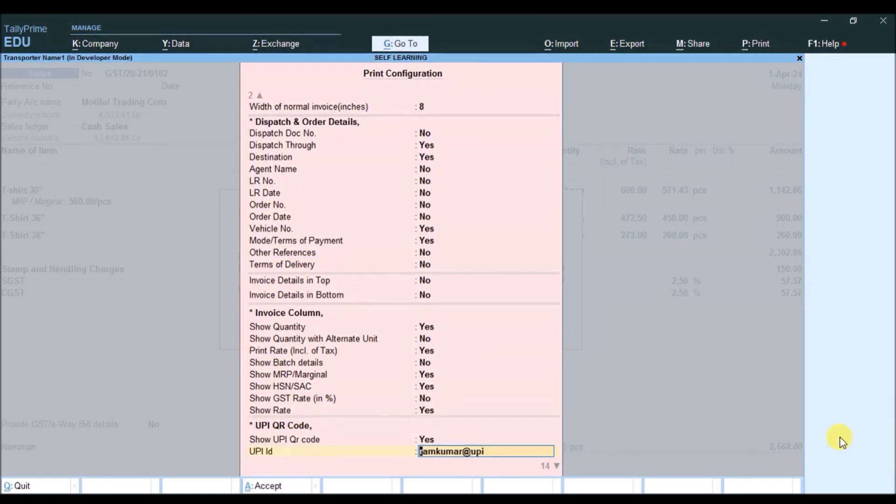
{"action": "key", "text": "Return"}
{"action": "key", "text": "Up"}
{"action": "key", "text": "Up"}
{"action": "key", "text": "Up"}
{"action": "key", "text": "Up"}
{"action": "key", "text": "Up"}
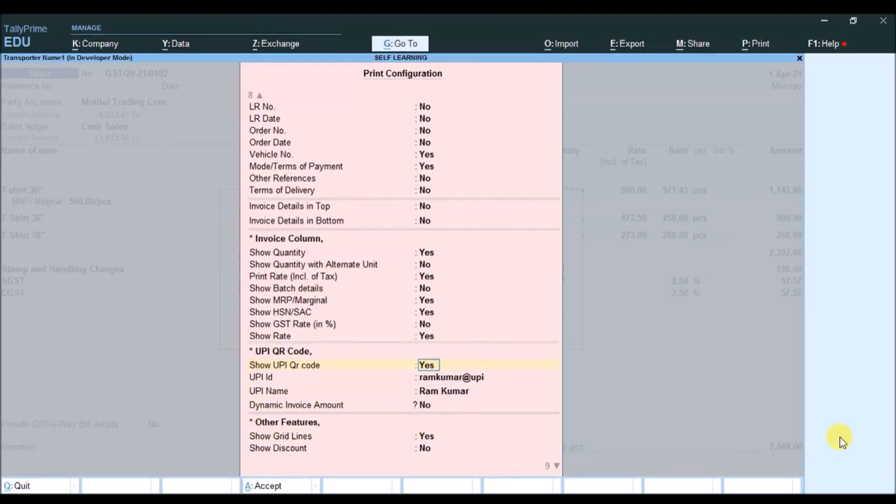
{"action": "type", "text": "y"}
{"action": "key", "text": "Return"}
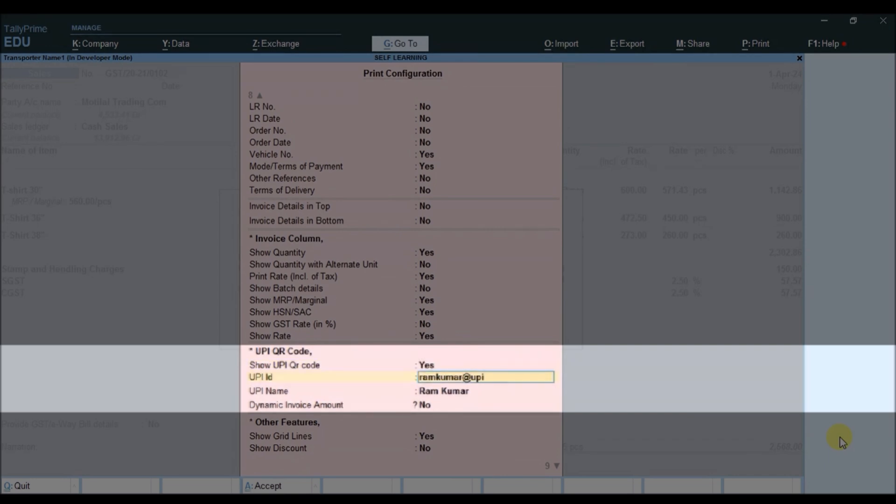
Review the UPI Id and UPI Name entries under UPI QR Code.
{"action": "key", "text": "Return"}
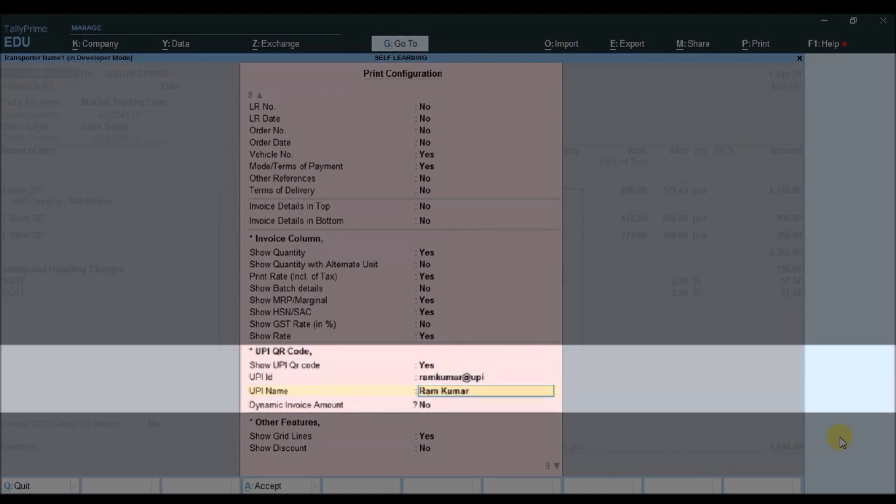
{"action": "key", "text": "Up"}
{"action": "key", "text": "Down"}
{"action": "key", "text": "Up"}
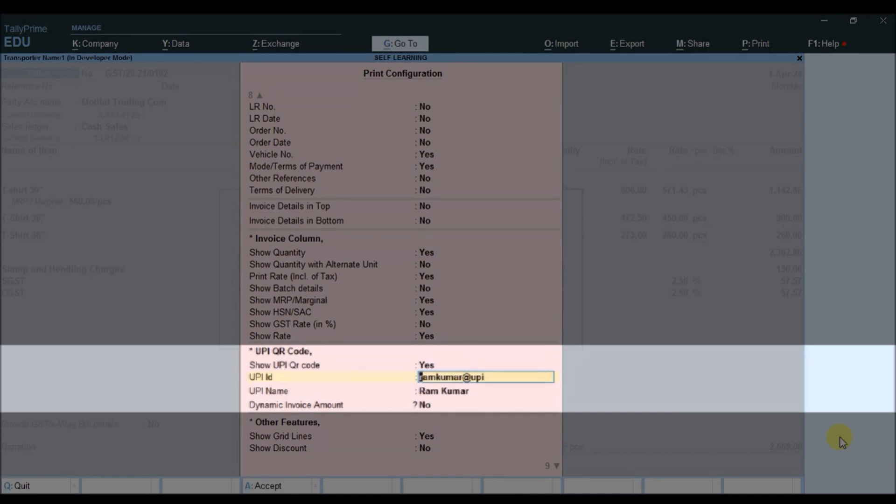
{"action": "key", "text": "Return"}
{"action": "key", "text": "Return"}
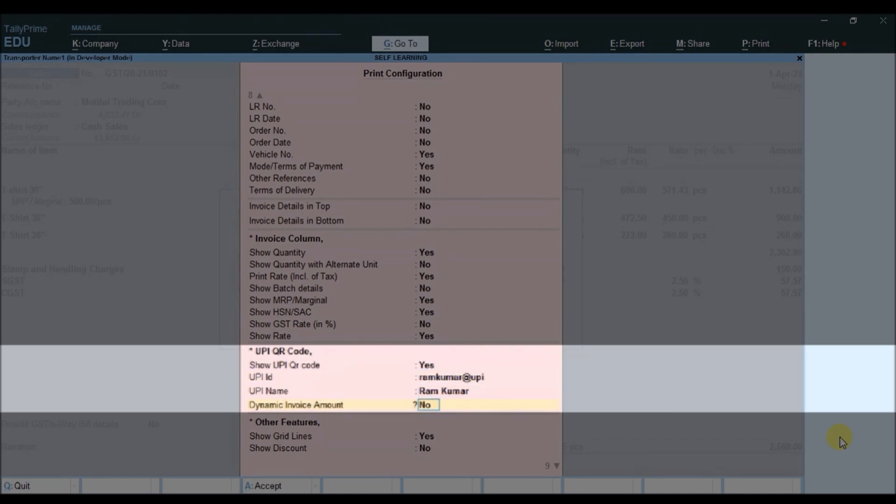
Switch Dynamic Invoice Amount to Yes and back to No under UPI QR Code.
{"action": "type", "text": "yes"}
{"action": "key", "text": "Return"}
{"action": "key", "text": "Up"}
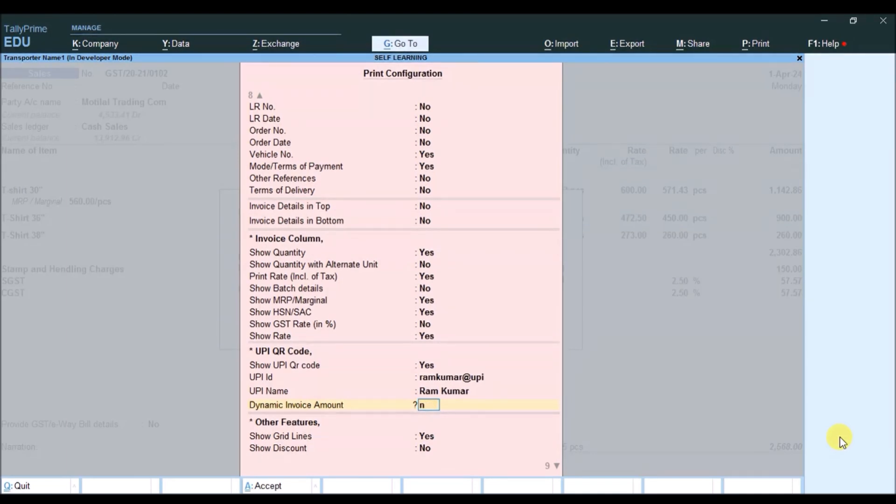
{"action": "type", "text": "no"}
{"action": "key", "text": "Return"}
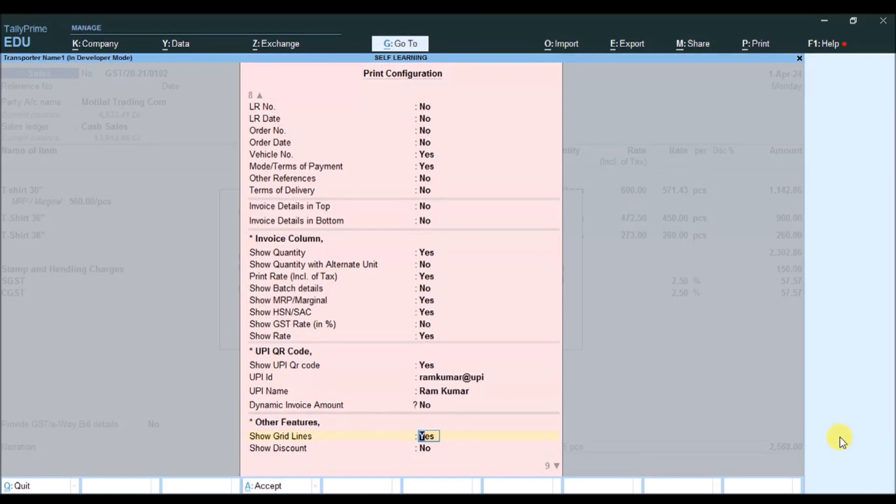
Accept the print configuration and return to the print settings.
{"action": "key", "text": "ctrl+a"}
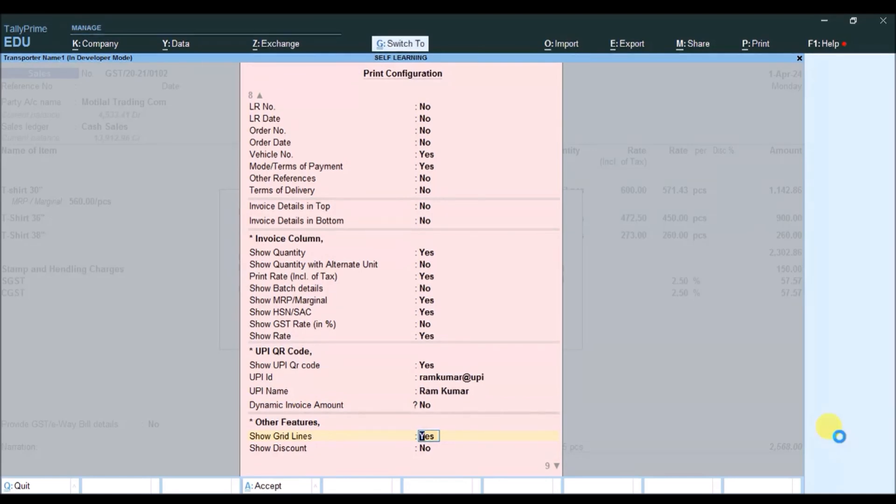
{"action": "key", "text": "i"}
{"action": "key", "text": "Return"}
{"action": "key", "text": "Return"}
{"action": "key", "text": "Escape"}
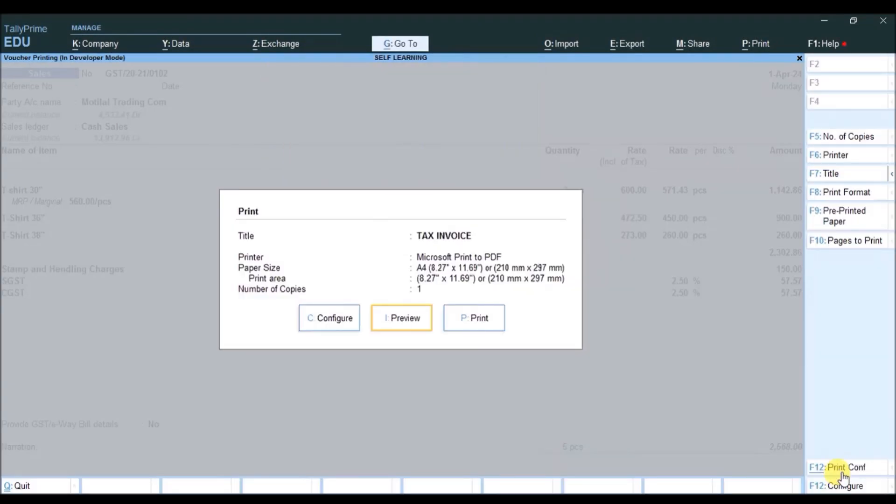
Reopen Print Configuration, set Show Grid Lines to Yes under Other Features, and accept the configuration.
{"action": "left_click", "coordinate": [843, 474]}
{"action": "key", "text": "Return"}
{"action": "key", "text": "Return"}
{"action": "key", "text": "Return"}
{"action": "key", "text": "Return"}
{"action": "key", "text": "Return"}
{"action": "key", "text": "Return"}
{"action": "key", "text": "Return"}
{"action": "key", "text": "Return"}
{"action": "key", "text": "Return"}
{"action": "key", "text": "Return"}
{"action": "key", "text": "Return"}
{"action": "key", "text": "Return"}
{"action": "key", "text": "Return"}
{"action": "key", "text": "Return"}
{"action": "key", "text": "Return"}
{"action": "key", "text": "Return"}
{"action": "key", "text": "Return"}
{"action": "key", "text": "Return"}
{"action": "key", "text": "Return"}
{"action": "key", "text": "Return"}
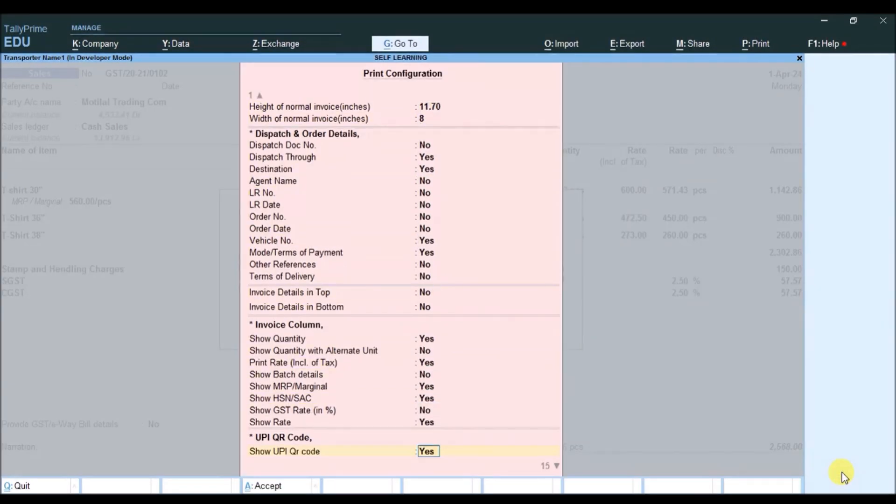
{"action": "key", "text": "Return"}
{"action": "key", "text": "Return"}
{"action": "key", "text": "Return"}
{"action": "key", "text": "Return"}
{"action": "key", "text": "Return"}
{"action": "key", "text": "Return"}
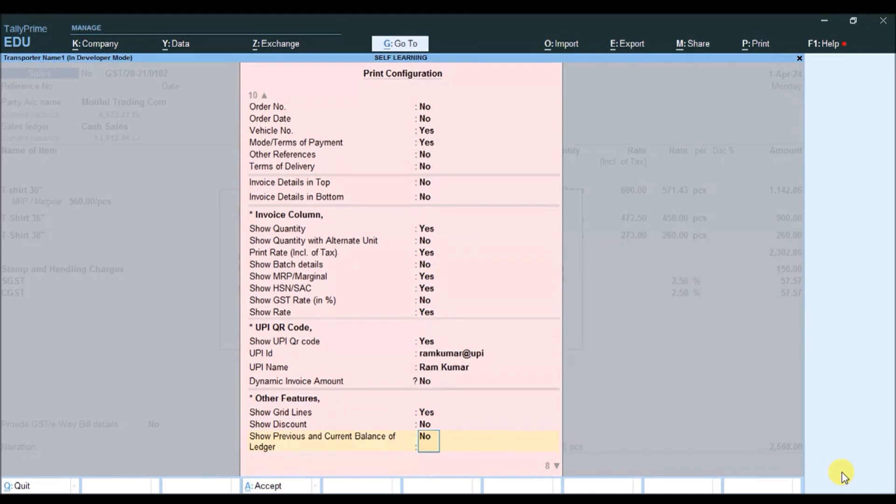
{"action": "key", "text": "Up"}
{"action": "key", "text": "Up"}
{"action": "key", "text": "Up"}
{"action": "key", "text": "Up"}
{"action": "key", "text": "Up"}
{"action": "key", "text": "Up"}
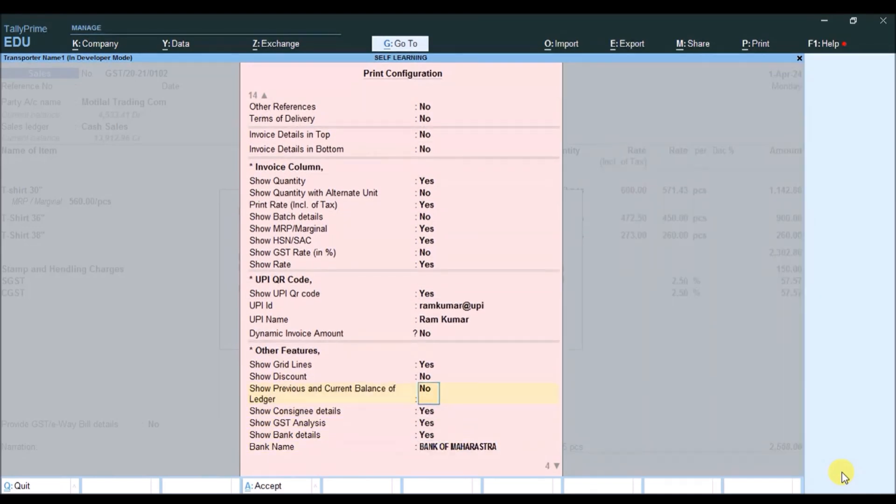
{"action": "type", "text": "ye"}
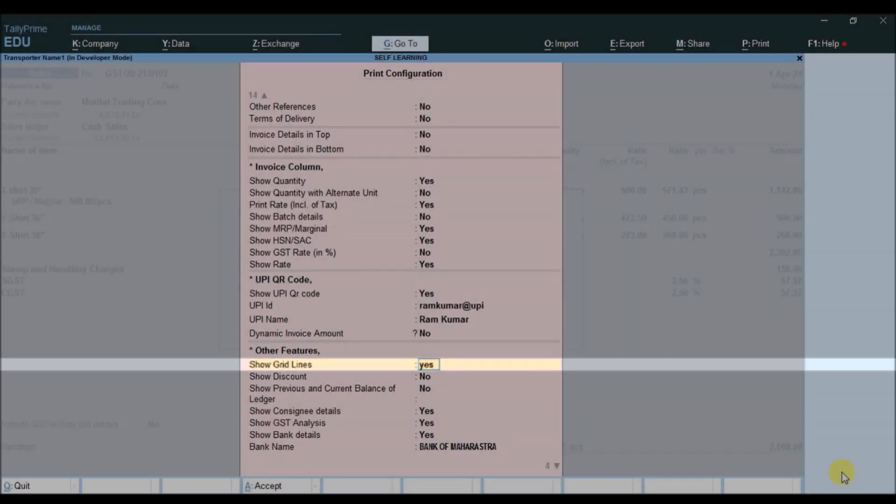
{"action": "key", "text": "Return"}
{"action": "key", "text": "Up"}
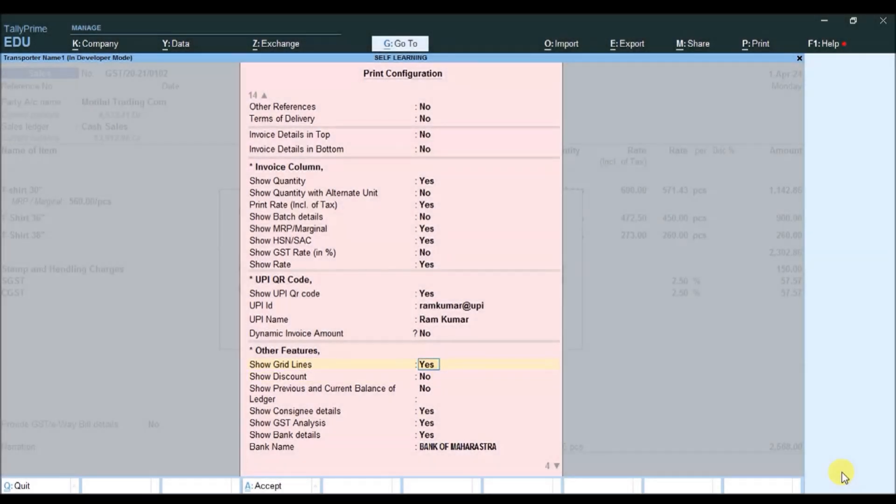
{"action": "key", "text": "ctrl+a"}
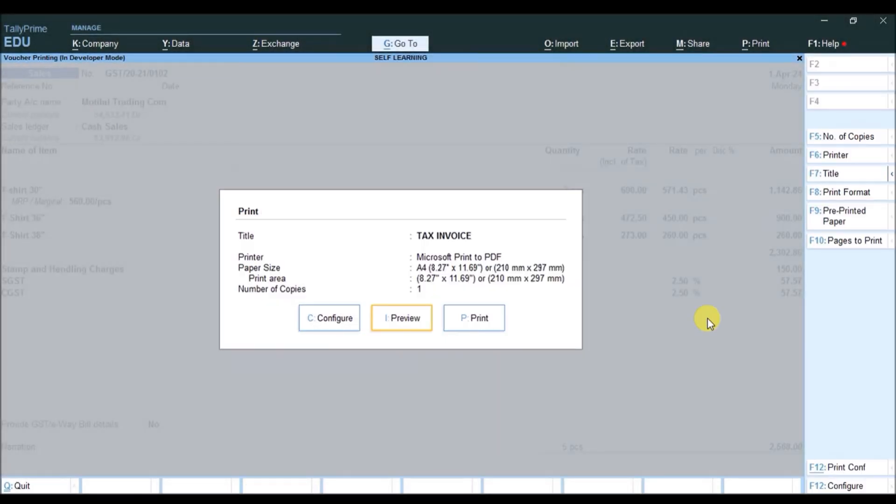
Preview the tax invoice, examine the grid lines in its item table up close, and return to the sales voucher list.
{"action": "left_click", "coordinate": [418, 326]}
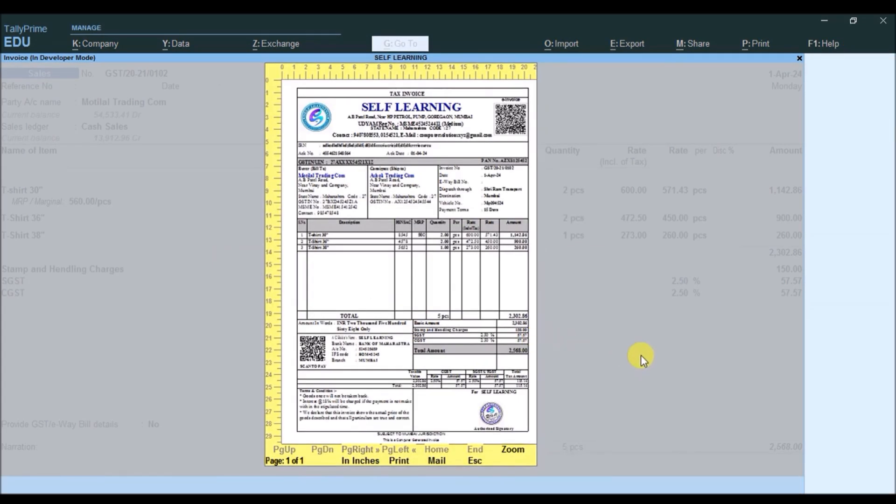
{"action": "key", "text": "alt+z"}
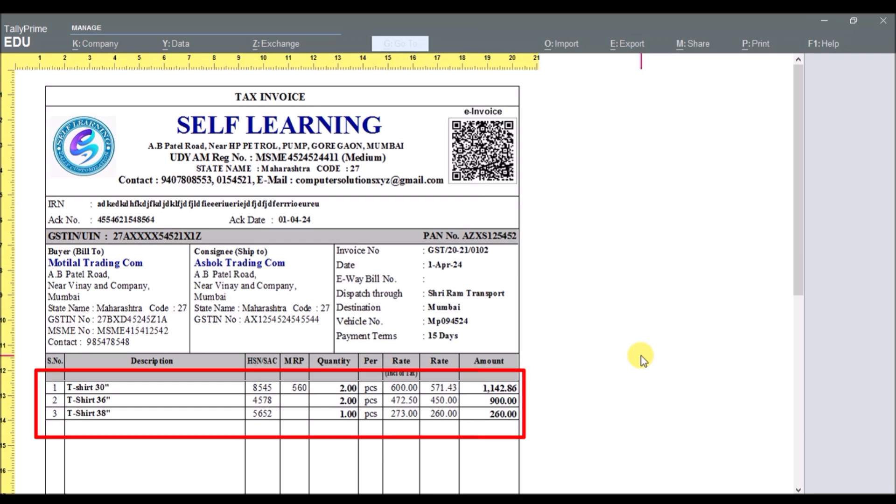
{"action": "key", "text": "alt+z"}
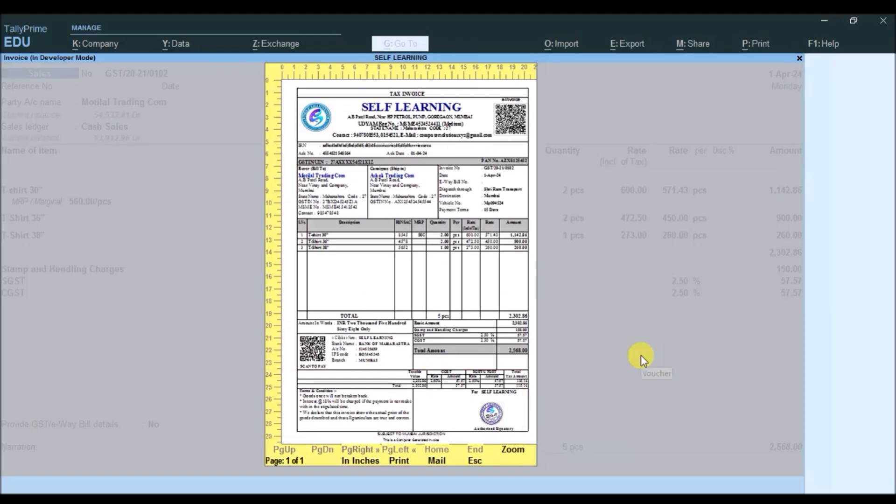
{"action": "key", "text": "Escape"}
{"action": "key", "text": "Escape"}
{"action": "key", "text": "Escape"}
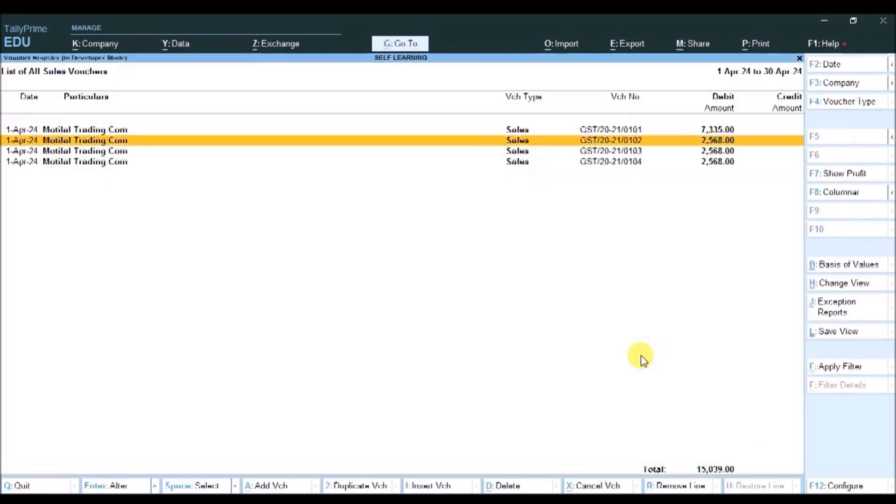
Preview the first sales voucher's invoice, examine the grid lines between its items up close, and quit the voucher.
{"action": "key", "text": "Return"}
{"action": "key", "text": "alt+p"}
{"action": "key", "text": "i"}
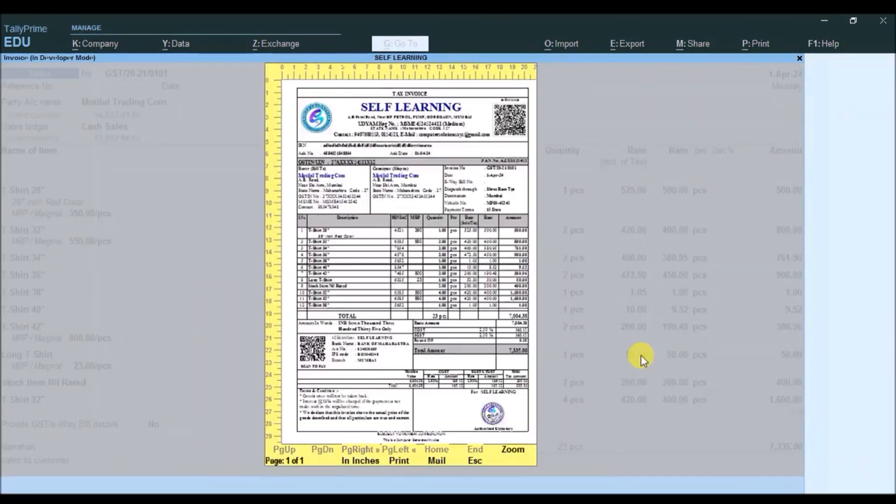
{"action": "key", "text": "alt+z"}
{"action": "scroll", "coordinate": [643, 361], "scroll_direction": "down", "scroll_amount": 5}
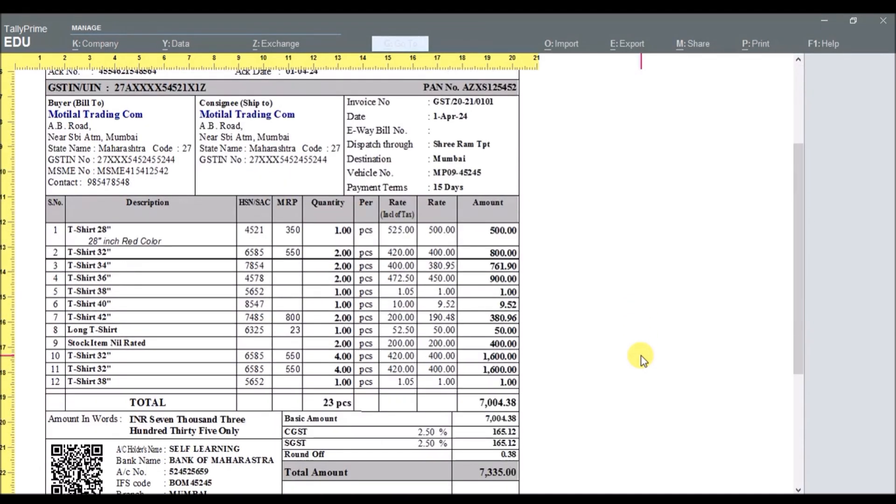
{"action": "key", "text": "Escape"}
{"action": "key", "text": "Escape"}
{"action": "key", "text": "Escape"}
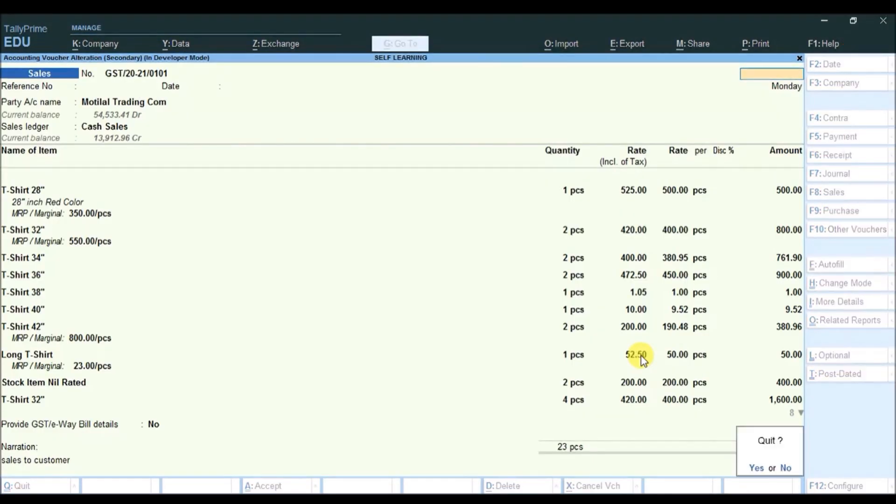
{"action": "key", "text": "y"}
Open the second sales voucher in the list and bring up its Print Configuration at the Other Features options.
{"action": "key", "text": "Down"}
{"action": "key", "text": "Return"}
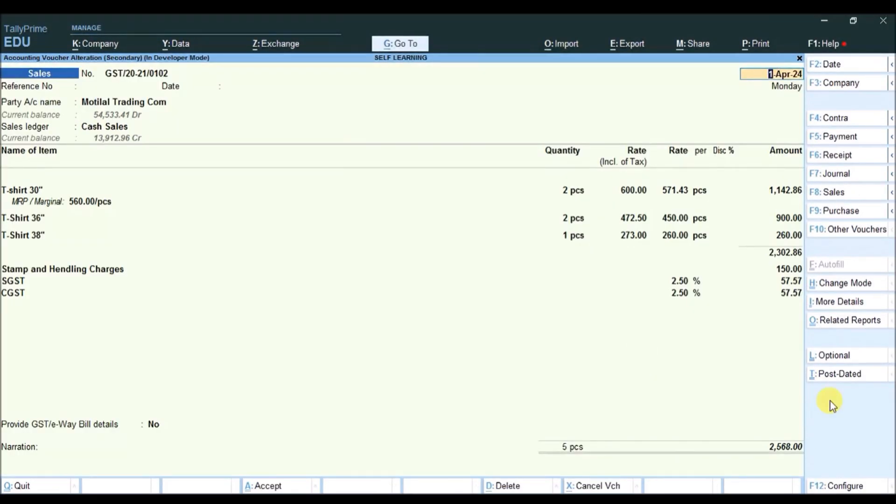
{"action": "key", "text": "alt+p"}
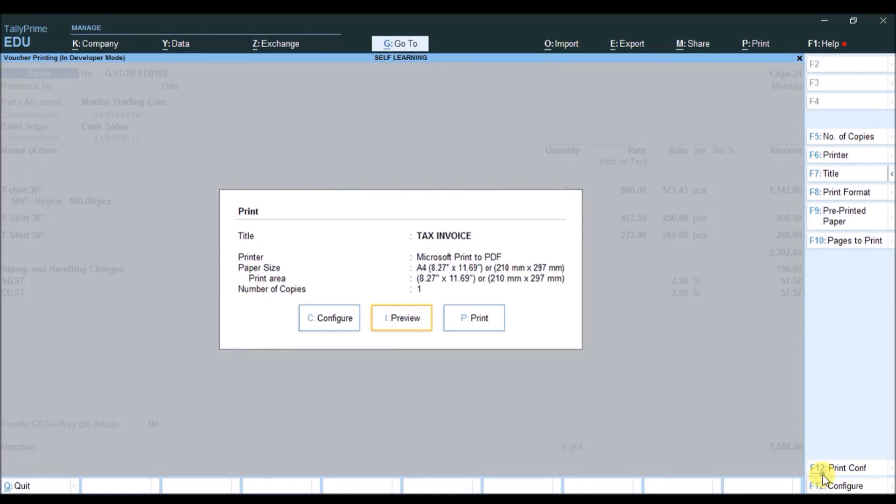
{"action": "left_click", "coordinate": [823, 472]}
{"action": "key", "text": "Return"}
{"action": "key", "text": "Return"}
{"action": "key", "text": "Return"}
{"action": "key", "text": "Return"}
{"action": "key", "text": "Return"}
{"action": "key", "text": "Return"}
{"action": "key", "text": "Return"}
{"action": "key", "text": "Return"}
{"action": "key", "text": "Return"}
{"action": "key", "text": "Return"}
{"action": "key", "text": "Return"}
{"action": "key", "text": "Return"}
{"action": "key", "text": "Return"}
{"action": "key", "text": "Return"}
{"action": "key", "text": "Return"}
{"action": "key", "text": "Return"}
{"action": "key", "text": "Return"}
{"action": "key", "text": "Return"}
{"action": "key", "text": "Return"}
{"action": "key", "text": "Return"}
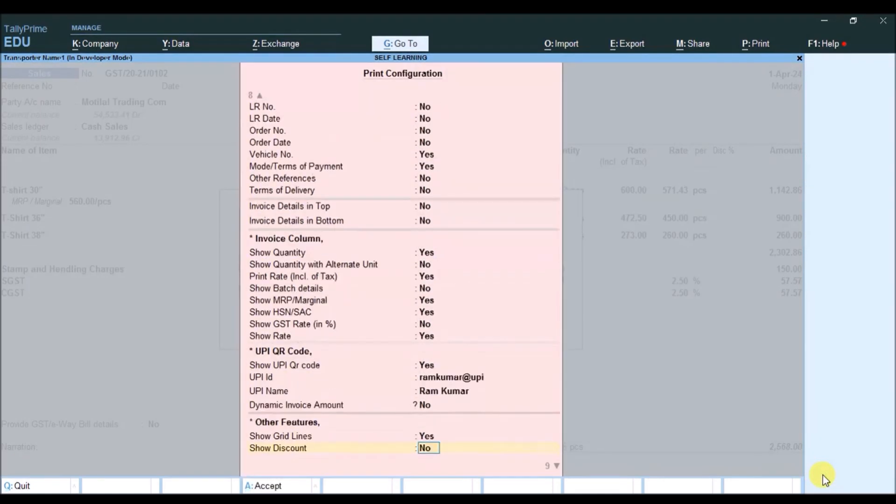
Switch Show Discount to Yes and back to No under Other Features.
{"action": "key", "text": "Up"}
{"action": "key", "text": "Up"}
{"action": "type", "text": "ye"}
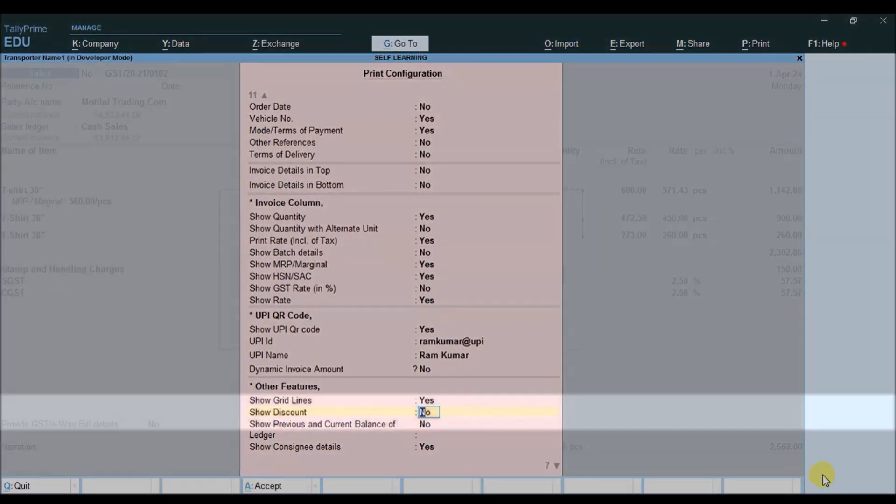
{"action": "type", "text": "s"}
{"action": "key", "text": "Return"}
{"action": "key", "text": "Up"}
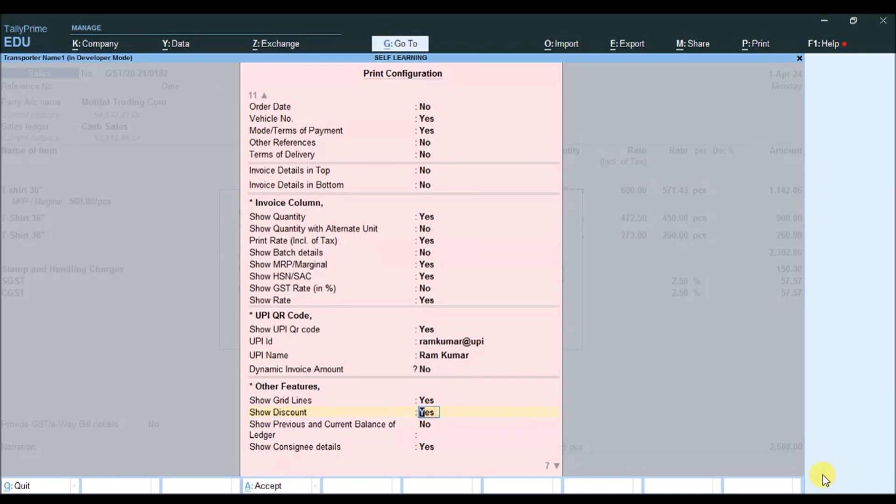
{"action": "type", "text": "no"}
{"action": "key", "text": "Return"}
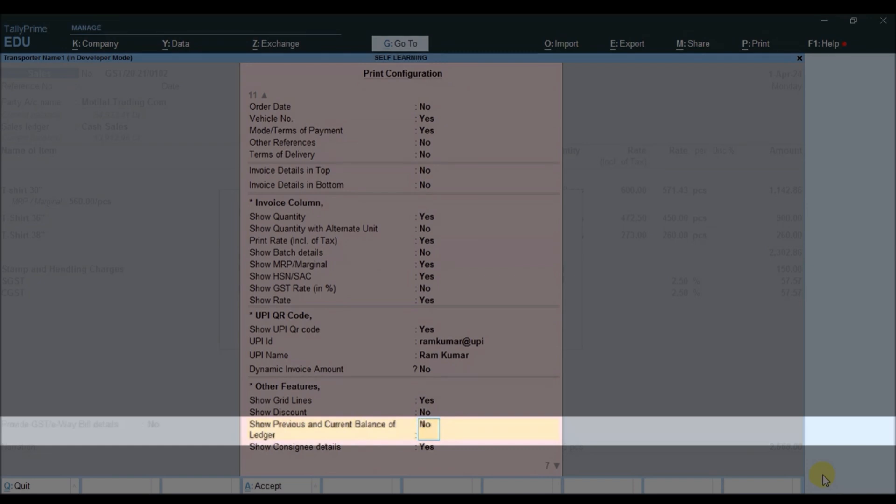
Set Show Previous and Current Balance of Ledger to Yes and accept the configuration.
{"action": "type", "text": "yes"}
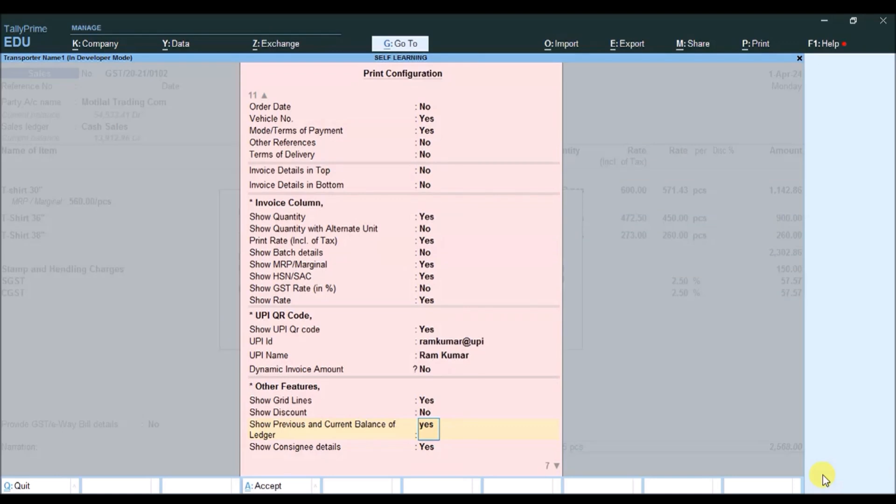
{"action": "key", "text": "Return"}
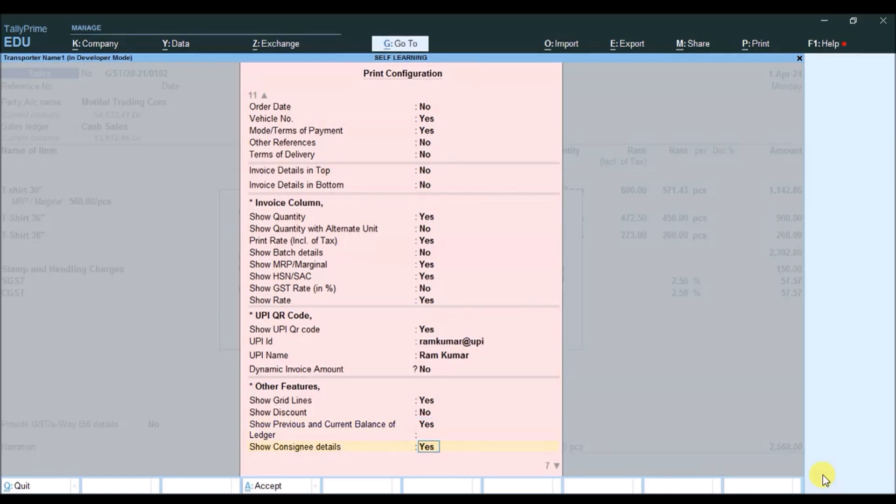
{"action": "key", "text": "ctrl+a"}
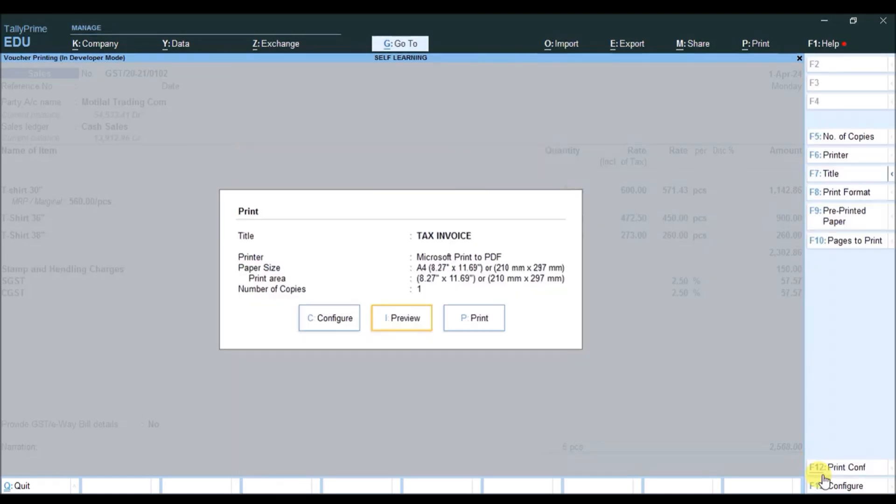
Preview the sales voucher's invoice, examine the party's previous and current balance section up close, and close the preview.
{"action": "key", "text": "Return"}
{"action": "key", "text": "Return"}
{"action": "key", "text": "Page_Down"}
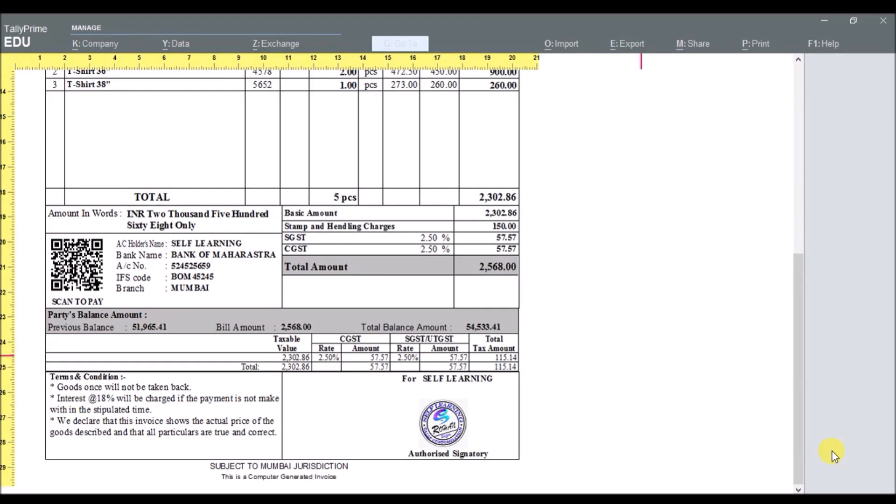
{"action": "key", "text": "alt+z"}
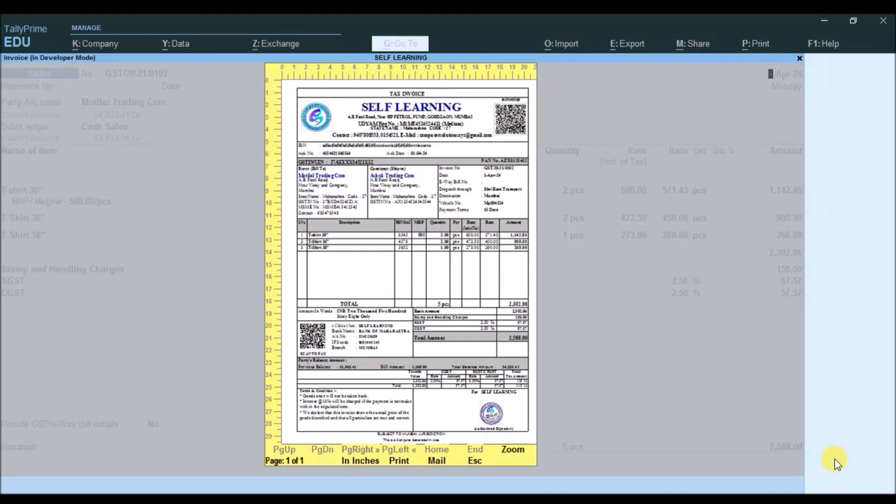
{"action": "key", "text": "Escape"}
Set Show Consignee details to No under Other Features and accept the Print Configuration.
{"action": "left_click", "coordinate": [837, 469]}
{"action": "key", "text": "Return"}
{"action": "key", "text": "Return"}
{"action": "key", "text": "Return"}
{"action": "key", "text": "Return"}
{"action": "key", "text": "Return"}
{"action": "key", "text": "Return"}
{"action": "key", "text": "Return"}
{"action": "key", "text": "Return"}
{"action": "key", "text": "Return"}
{"action": "key", "text": "Return"}
{"action": "key", "text": "Return"}
{"action": "key", "text": "Return"}
{"action": "key", "text": "Return"}
{"action": "key", "text": "Return"}
{"action": "key", "text": "Return"}
{"action": "key", "text": "Return"}
{"action": "key", "text": "Return"}
{"action": "key", "text": "Return"}
{"action": "key", "text": "Return"}
{"action": "key", "text": "Return"}
{"action": "key", "text": "Return"}
{"action": "key", "text": "Return"}
{"action": "key", "text": "Return"}
{"action": "key", "text": "Return"}
{"action": "key", "text": "Return"}
{"action": "key", "text": "Return"}
{"action": "key", "text": "Return"}
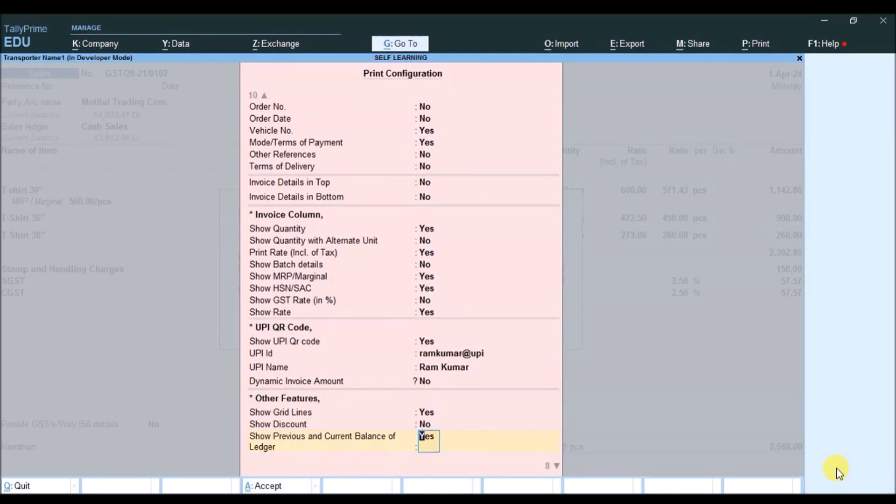
{"action": "key", "text": "Return"}
{"action": "key", "text": "Return"}
{"action": "key", "text": "Up"}
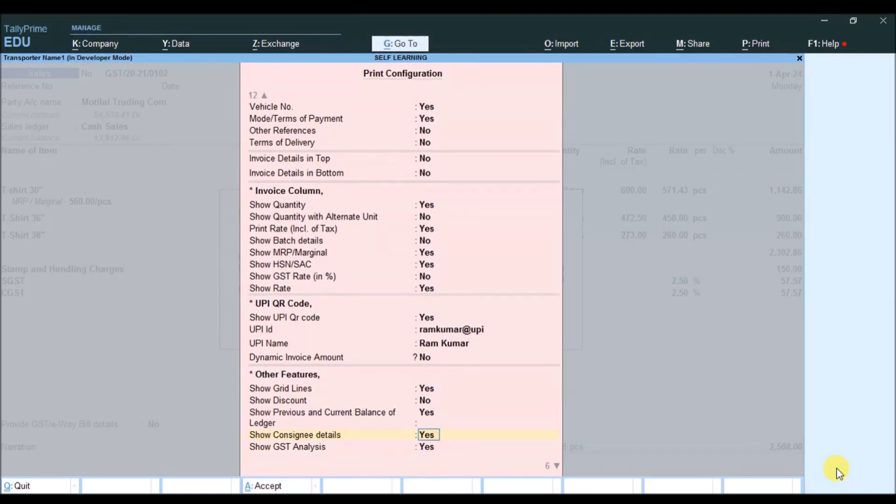
{"action": "key", "text": "Return"}
{"action": "key", "text": "Return"}
{"action": "key", "text": "Up"}
{"action": "key", "text": "Up"}
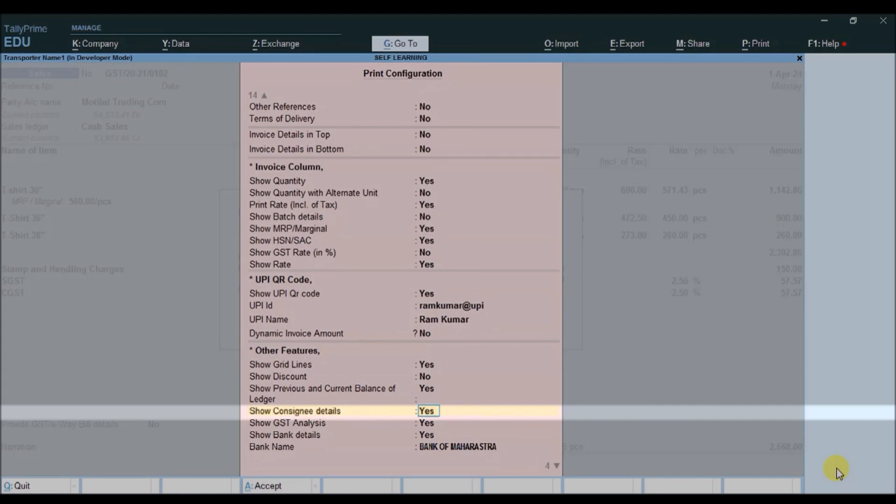
{"action": "key", "text": "n"}
{"action": "key", "text": "Return"}
{"action": "key", "text": "ctrl+a"}
Preview the invoice, examine the buyer and consignee area up close, and close the preview.
{"action": "key", "text": "i"}
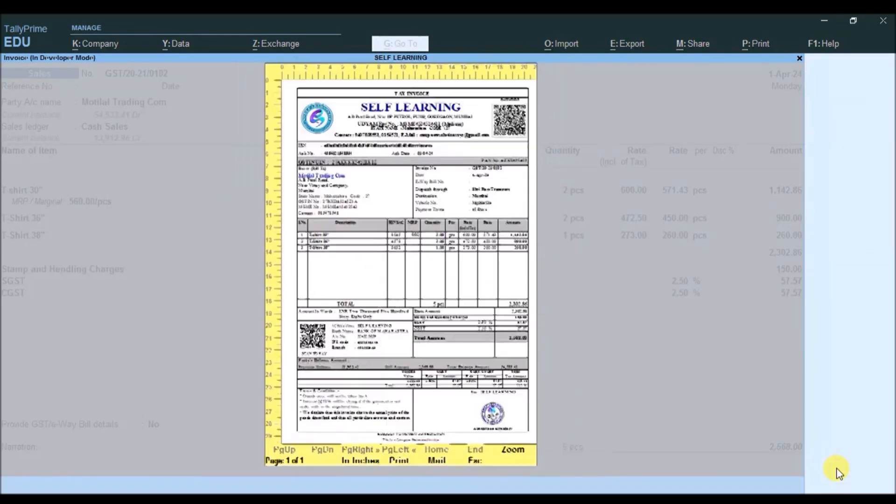
{"action": "key", "text": "alt+z"}
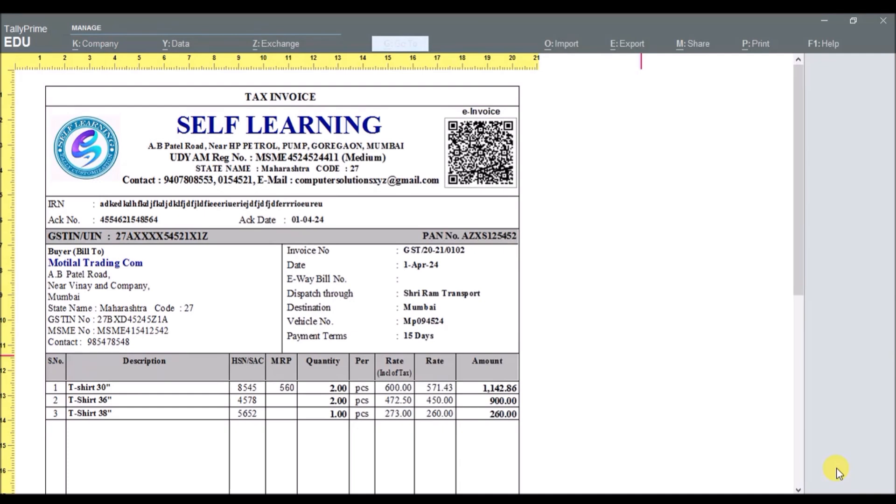
{"action": "key", "text": "alt+z"}
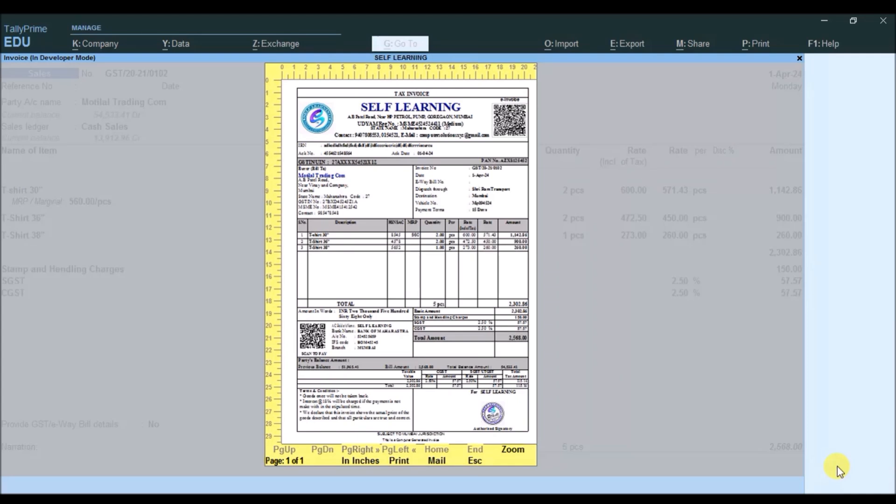
{"action": "key", "text": "Escape"}
Reopen the Print Configuration and set Show Consignee details to Yes under Other Features.
{"action": "left_click", "coordinate": [837, 466]}
{"action": "key", "text": "Return"}
{"action": "key", "text": "Return"}
{"action": "key", "text": "Return"}
{"action": "key", "text": "Return"}
{"action": "key", "text": "Return"}
{"action": "key", "text": "Return"}
{"action": "key", "text": "Return"}
{"action": "key", "text": "Return"}
{"action": "key", "text": "Return"}
{"action": "key", "text": "Return"}
{"action": "key", "text": "Return"}
{"action": "key", "text": "Return"}
{"action": "key", "text": "Return"}
{"action": "key", "text": "Return"}
{"action": "key", "text": "Return"}
{"action": "key", "text": "Return"}
{"action": "key", "text": "Return"}
{"action": "key", "text": "Return"}
{"action": "key", "text": "Return"}
{"action": "key", "text": "Return"}
{"action": "key", "text": "Return"}
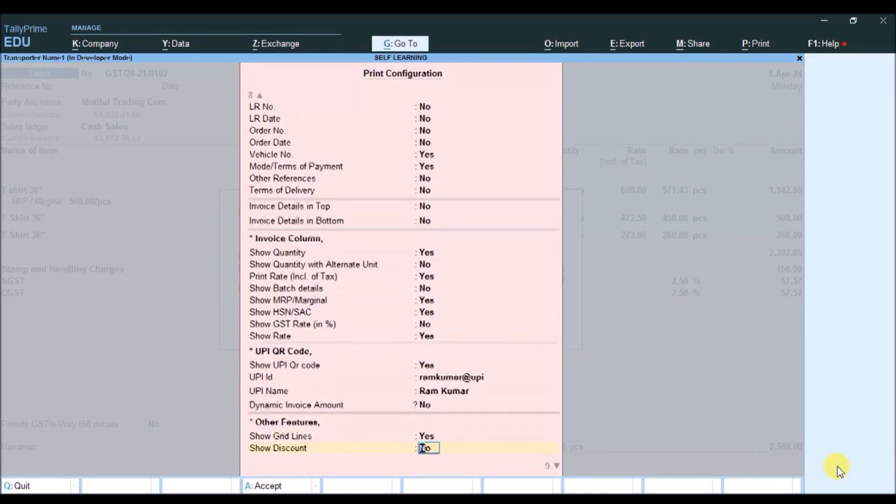
{"action": "key", "text": "Return"}
{"action": "key", "text": "Up"}
{"action": "key", "text": "Up"}
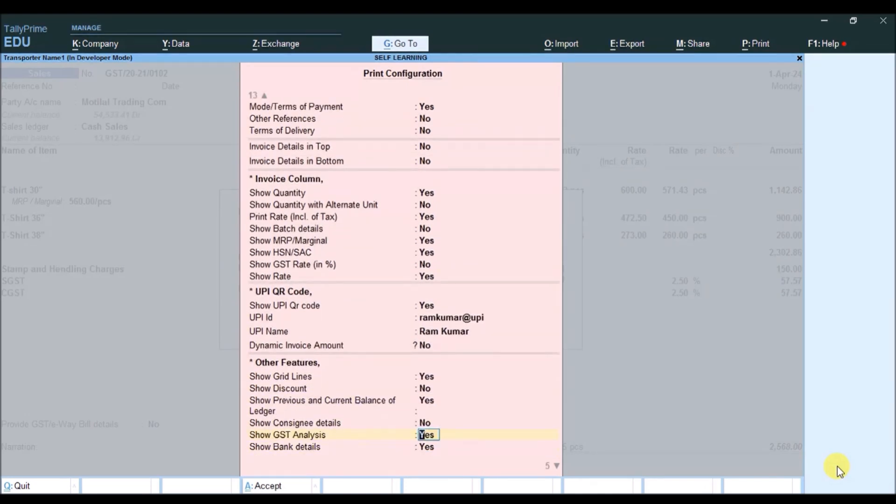
{"action": "type", "text": "yes"}
{"action": "key", "text": "Return"}
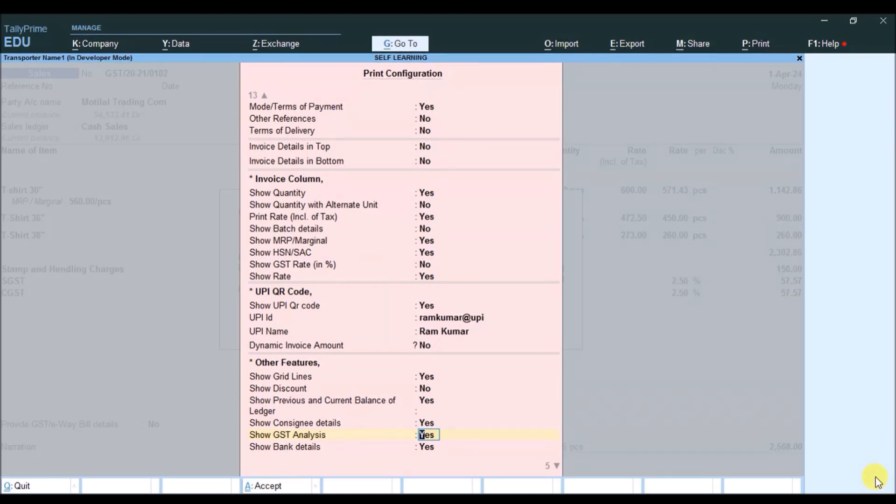
Keep GST Analysis and Bank details shown, look through the List of Banks, and keep BANK OF MAHARASTRA as the Bank Name.
{"action": "key", "text": "Return"}
{"action": "key", "text": "Return"}
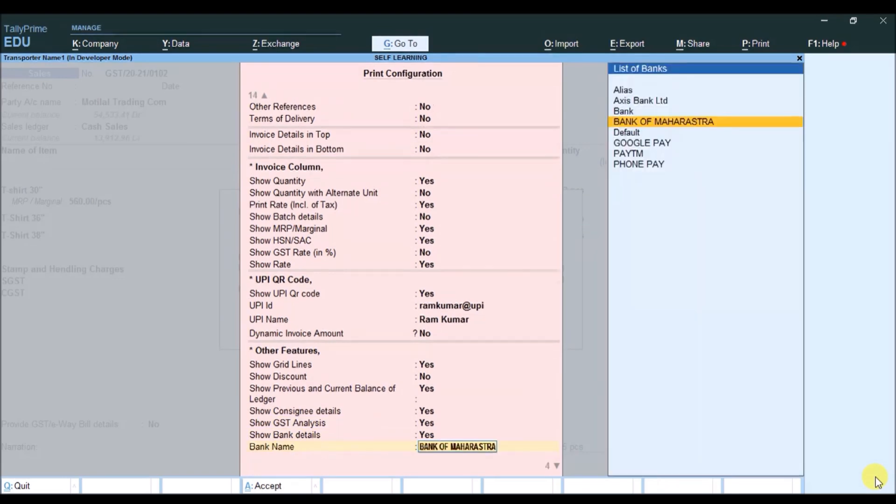
{"action": "key", "text": "Down"}
{"action": "key", "text": "Down"}
{"action": "key", "text": "Up"}
{"action": "key", "text": "Up"}
{"action": "key", "text": "Up"}
{"action": "key", "text": "Up"}
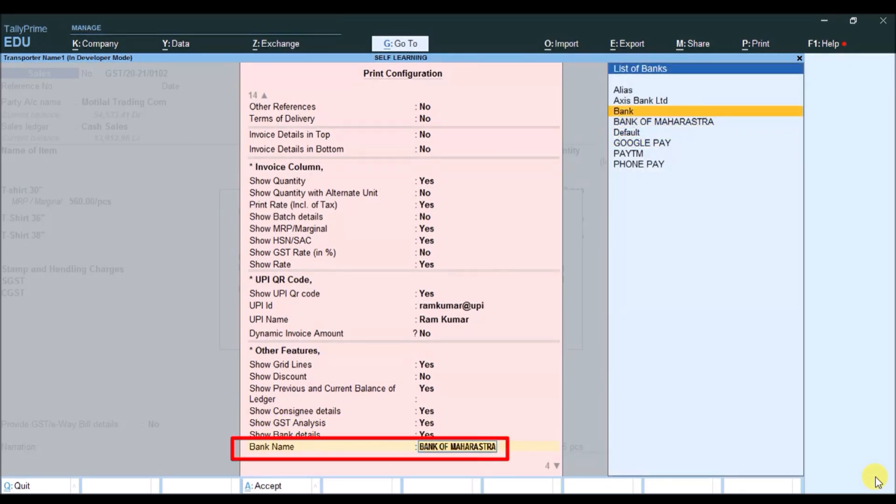
{"action": "key", "text": "Return"}
{"action": "key", "text": "Up"}
{"action": "key", "text": "Down"}
{"action": "key", "text": "Down"}
{"action": "key", "text": "Return"}
{"action": "key", "text": "Up"}
{"action": "key", "text": "Up"}
{"action": "key", "text": "Up"}
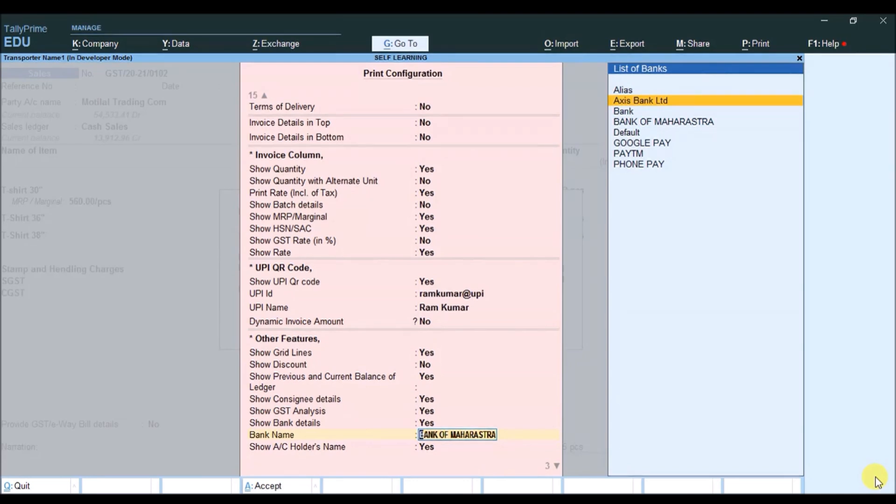
{"action": "key", "text": "Down"}
{"action": "key", "text": "Down"}
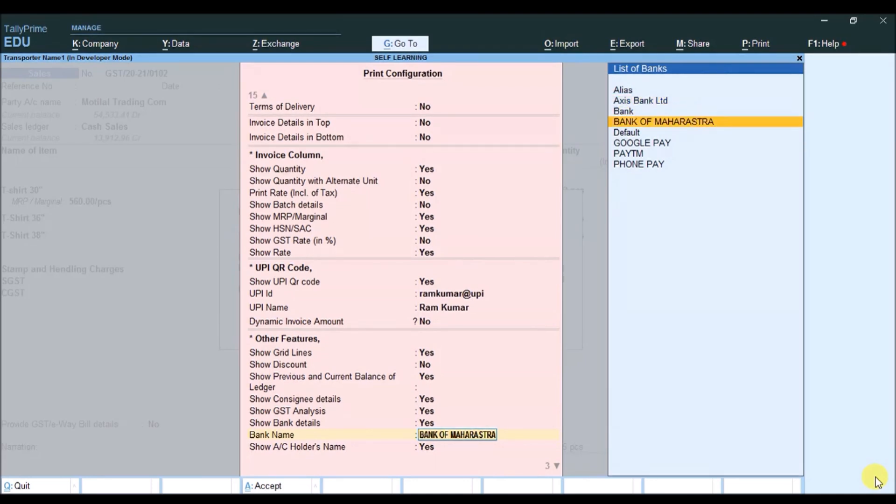
{"action": "key", "text": "Return"}
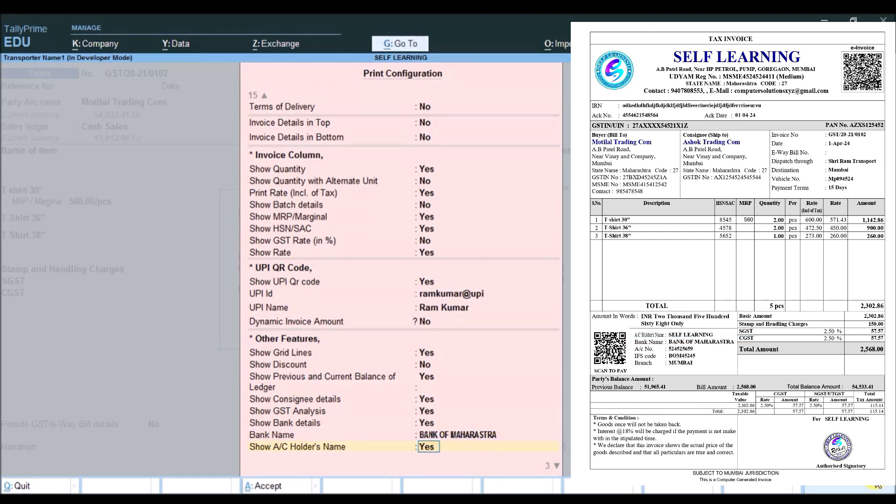
Keep the A/C Holder's Name, Jurisdiction and Generated by entries, and set Authorised signature logo to Yes.
{"action": "key", "text": "Return"}
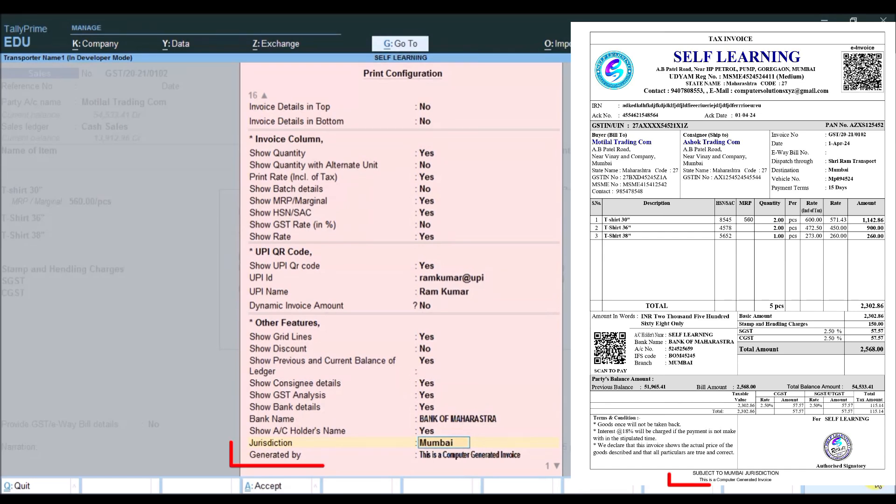
{"action": "key", "text": "Return"}
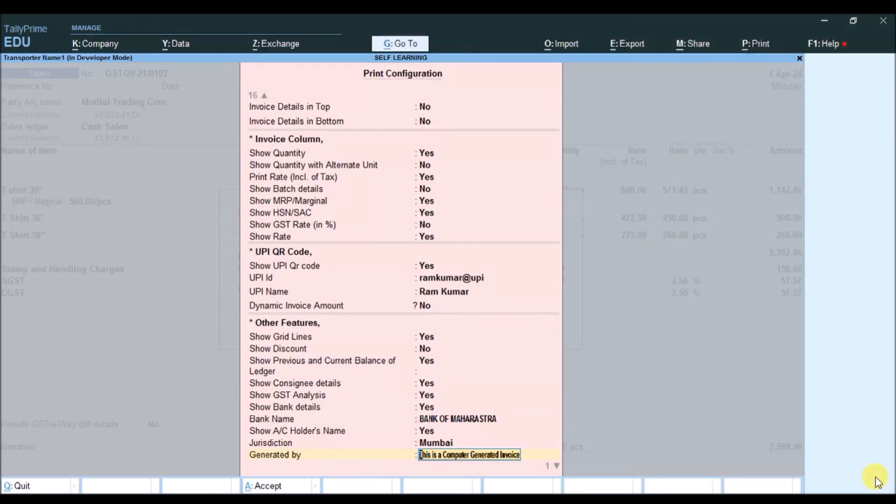
{"action": "key", "text": "Return"}
{"action": "key", "text": "Up"}
{"action": "key", "text": "Return"}
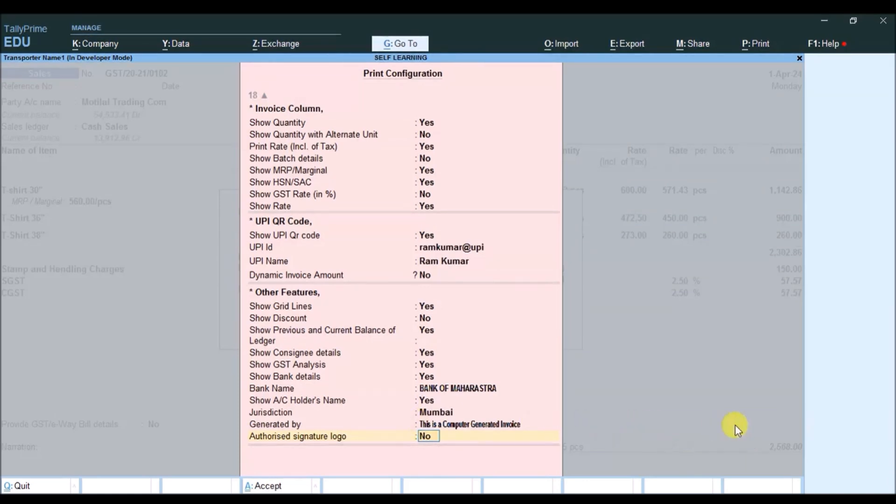
{"action": "type", "text": "yes"}
{"action": "key", "text": "Return"}
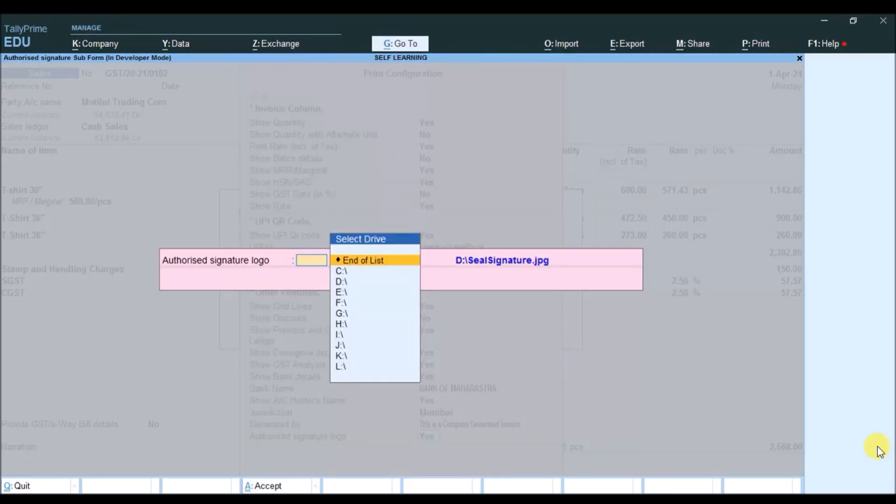
Choose drive D:\ as the location of the authorised signature logo.
{"action": "key", "text": "Down"}
{"action": "key", "text": "Down"}
{"action": "key", "text": "Down"}
{"action": "key", "text": "Down"}
{"action": "key", "text": "Down"}
{"action": "key", "text": "Up"}
{"action": "key", "text": "Up"}
{"action": "key", "text": "Up"}
{"action": "key", "text": "Up"}
{"action": "key", "text": "Down"}
{"action": "key", "text": "Down"}
{"action": "key", "text": "Up"}
{"action": "key", "text": "Up"}
{"action": "key", "text": "Up"}
{"action": "key", "text": "Down"}
{"action": "key", "text": "Down"}
{"action": "key", "text": "Down"}
{"action": "key", "text": "Down"}
{"action": "key", "text": "Down"}
{"action": "key", "text": "Up"}
{"action": "key", "text": "Up"}
{"action": "key", "text": "Up"}
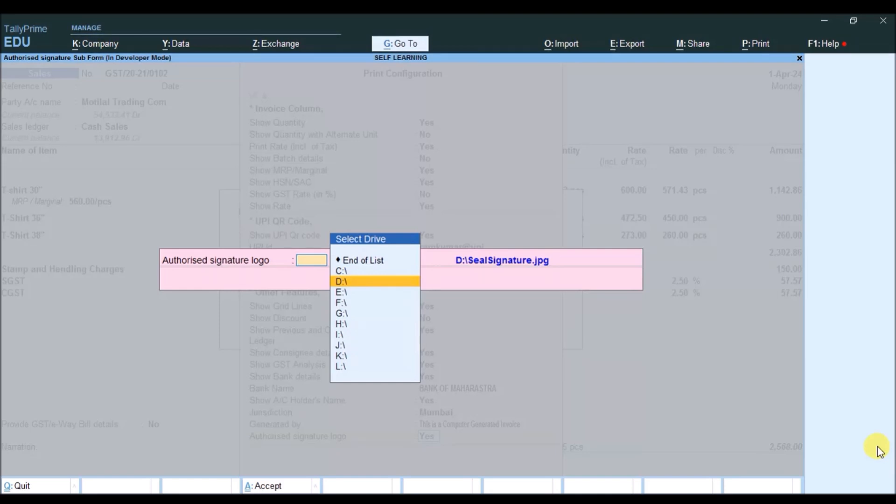
{"action": "key", "text": "Return"}
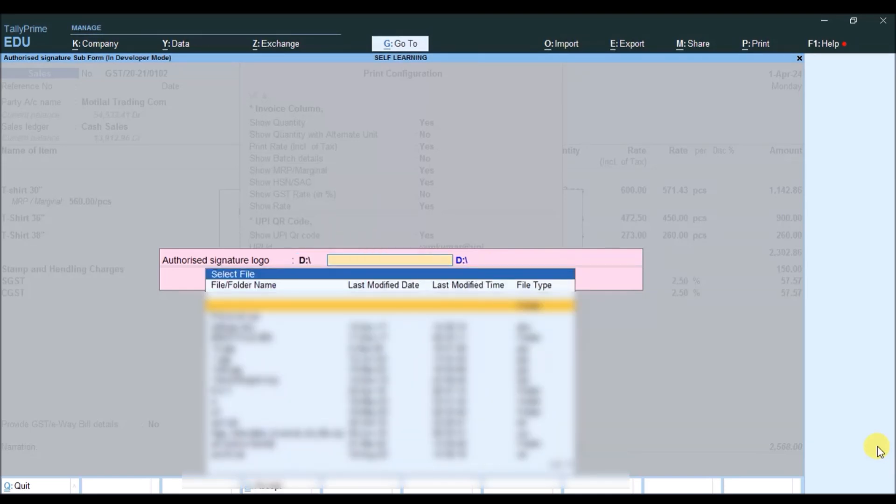
Find the seal image with "Sea", choose SealSignature.jpg as the authorised signature logo, and accept the Print Configuration.
{"action": "type", "text": "Sea"}
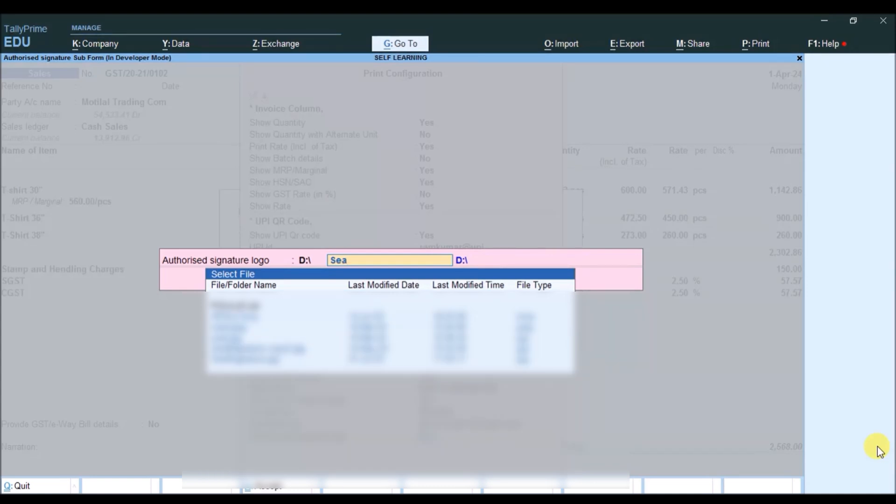
{"action": "key", "text": "Down"}
{"action": "key", "text": "Down"}
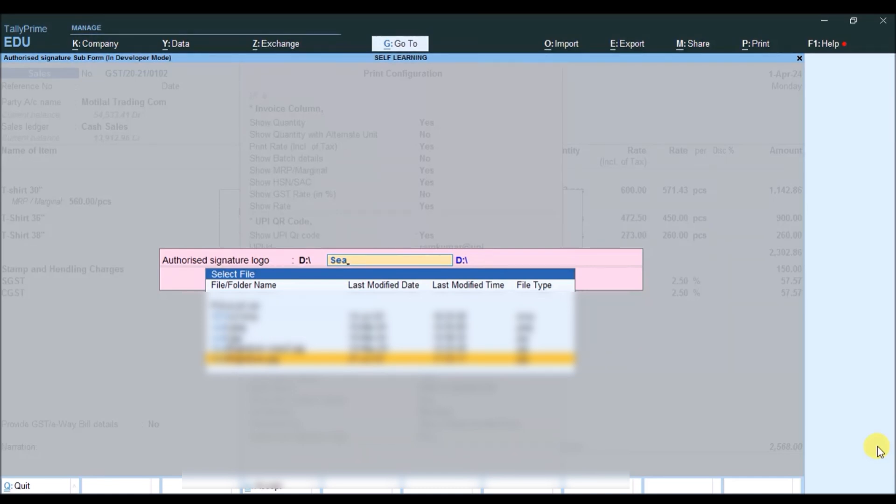
{"action": "key", "text": "Return"}
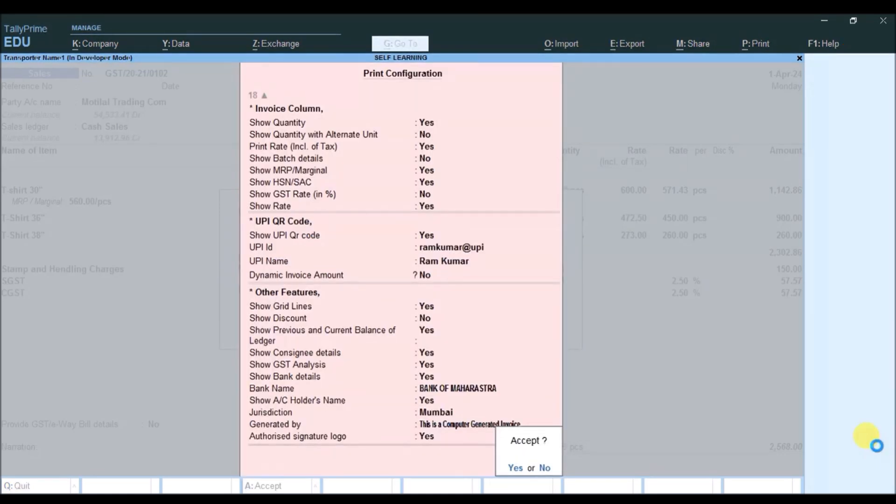
{"action": "key", "text": "Return"}
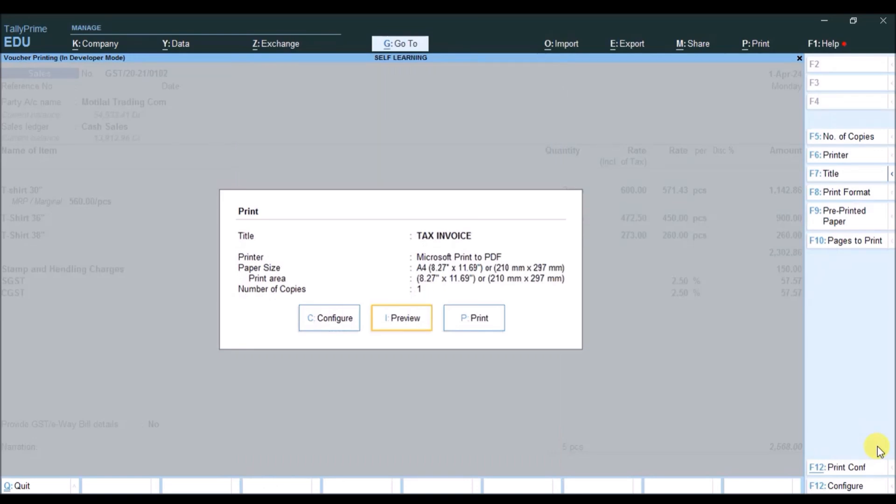
Preview the invoice, examine the authorised signatory seal and footer up close, and return to the Gateway of Tally.
{"action": "key", "text": "Return"}
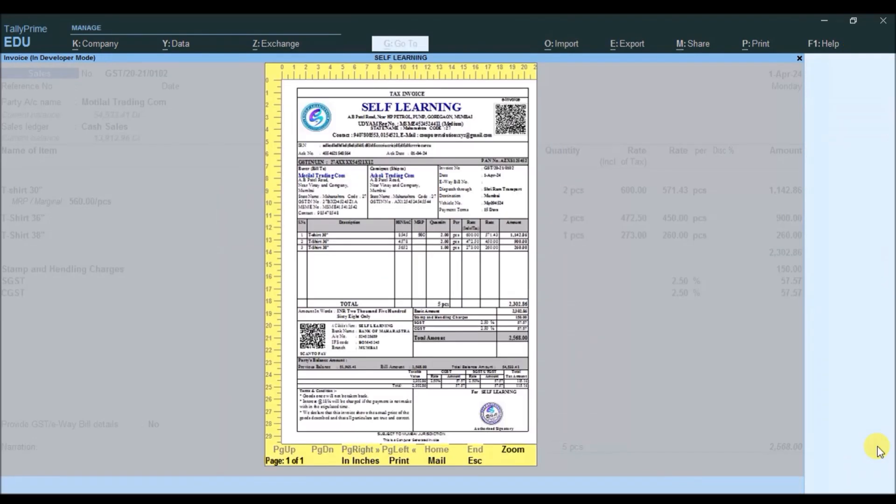
{"action": "key", "text": "Return"}
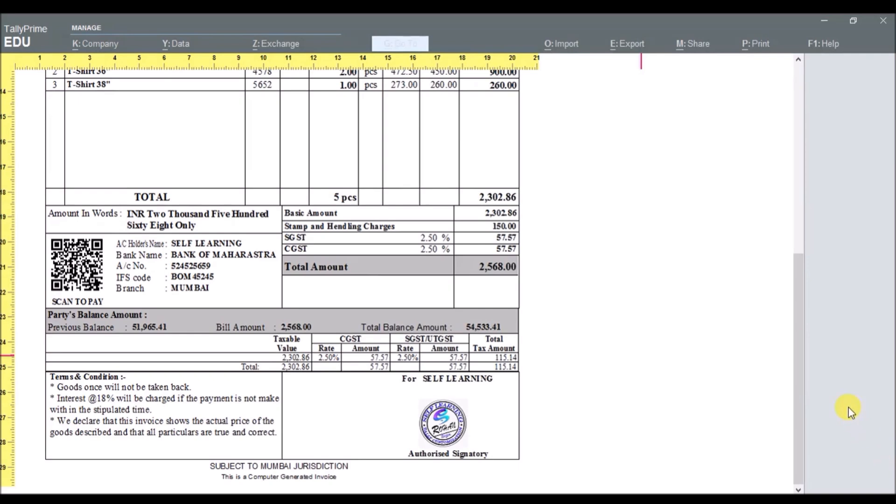
{"action": "key", "text": "Return"}
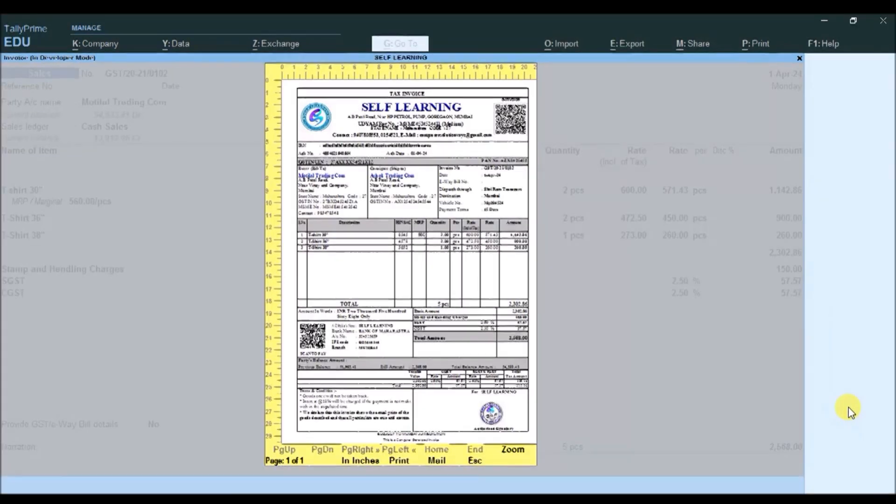
{"action": "key", "text": "Return"}
{"action": "key", "text": "Escape"}
{"action": "key", "text": "Escape"}
{"action": "key", "text": "Escape"}
{"action": "key", "text": "Escape"}
{"action": "key", "text": "Escape"}
{"action": "key", "text": "Escape"}
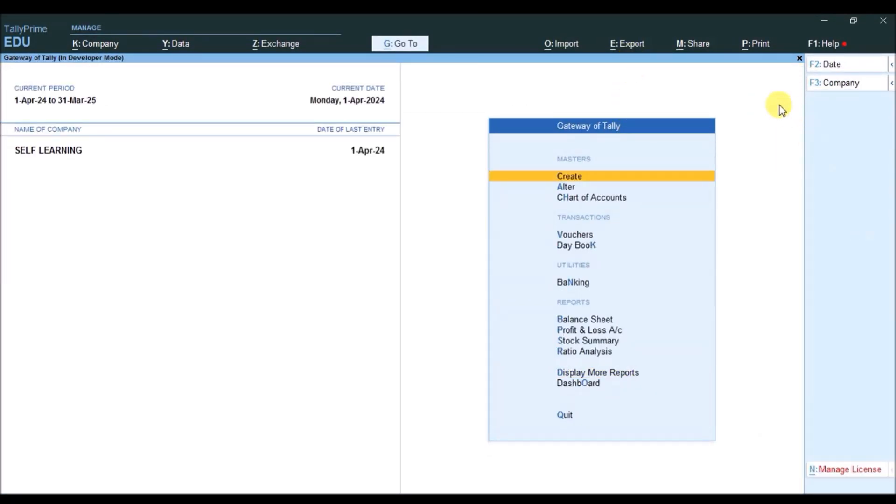
Find the company logo option in the Export Configuration with "logo" and set Include company logo (applicable to Print/Export/Share) to Yes.
{"action": "left_click", "coordinate": [633, 43]}
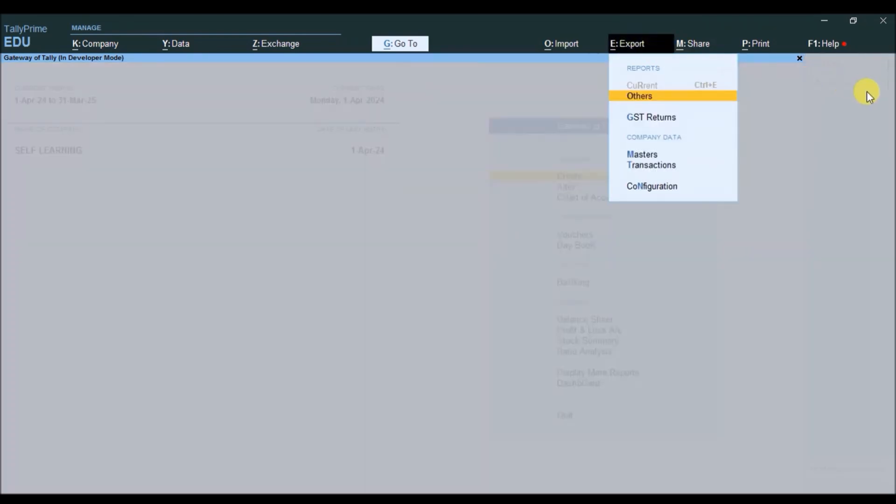
{"action": "key", "text": "Down"}
{"action": "key", "text": "Down"}
{"action": "key", "text": "Down"}
{"action": "key", "text": "Down"}
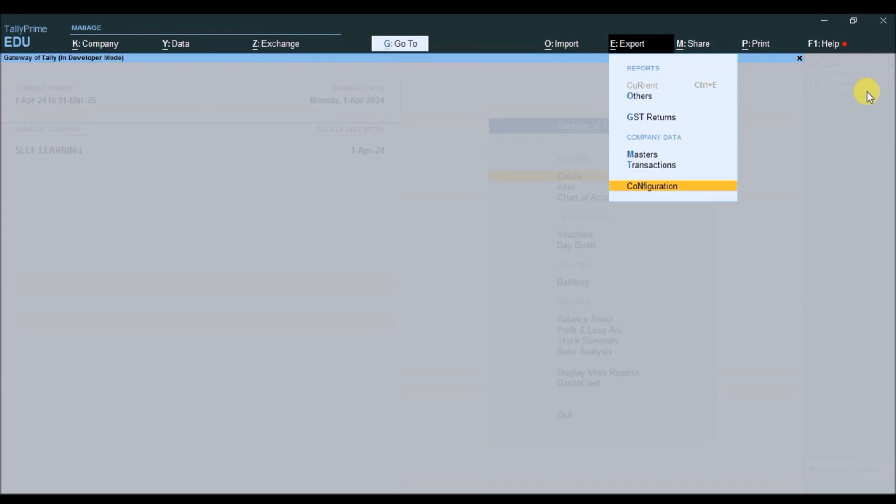
{"action": "key", "text": "Return"}
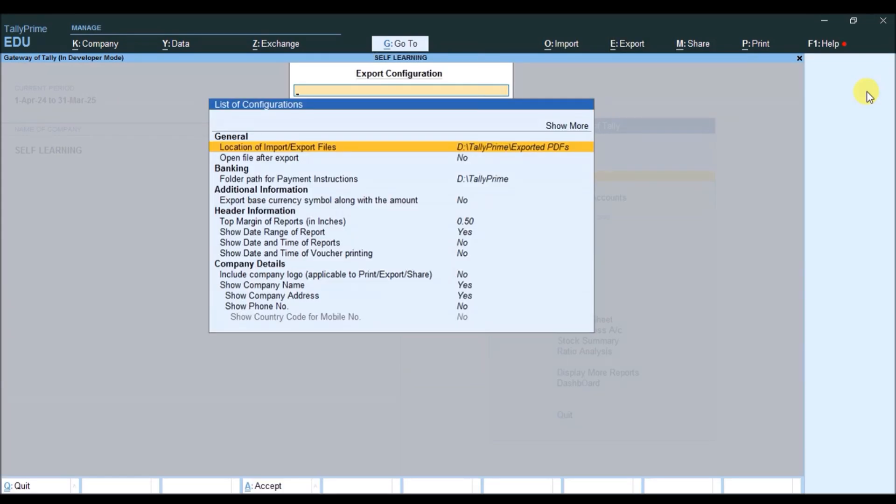
{"action": "type", "text": "logo"}
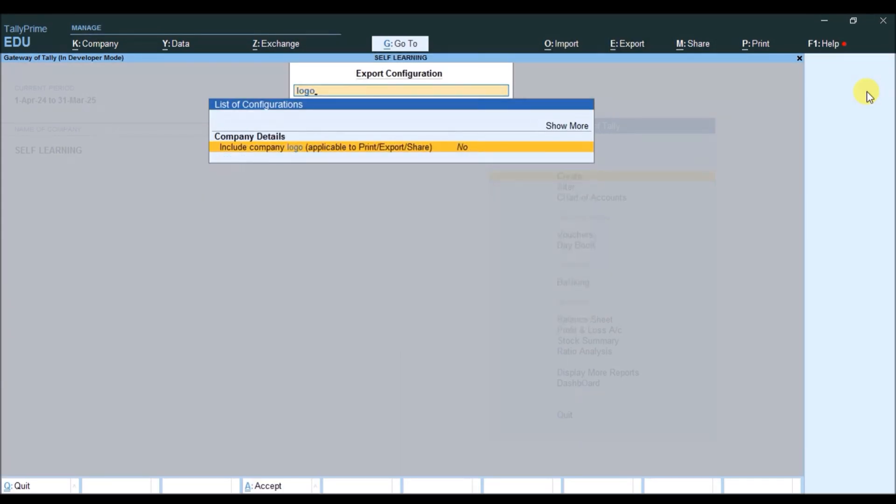
{"action": "key", "text": "Return"}
{"action": "type", "text": "yes"}
{"action": "key", "text": "Return"}
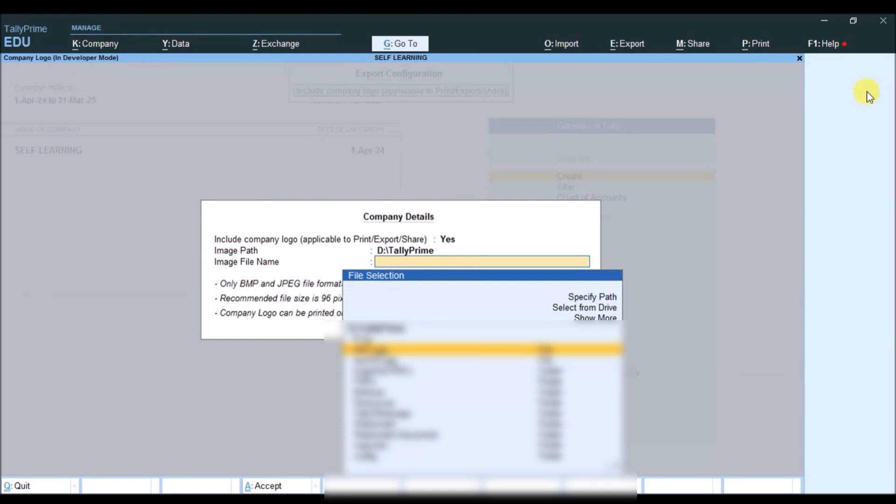
Choose drive D:\ as the location of the company logo image.
{"action": "key", "text": "Up"}
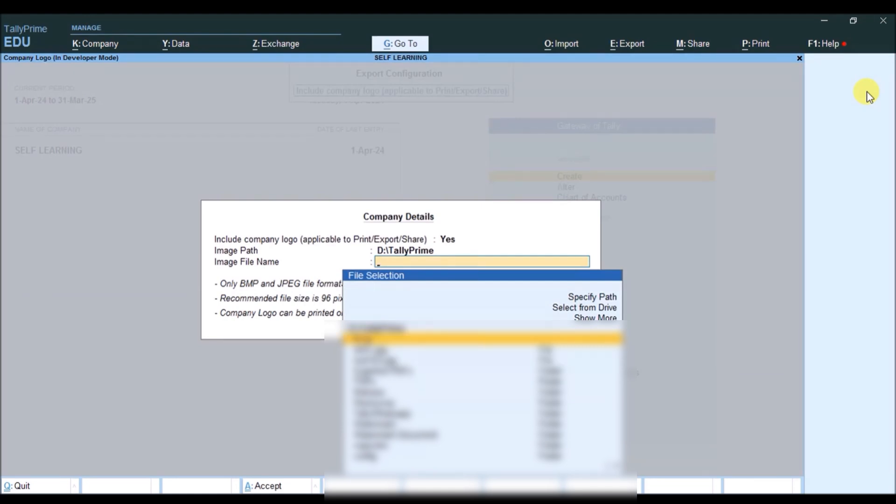
{"action": "key", "text": "Up"}
{"action": "key", "text": "Up"}
{"action": "key", "text": "Return"}
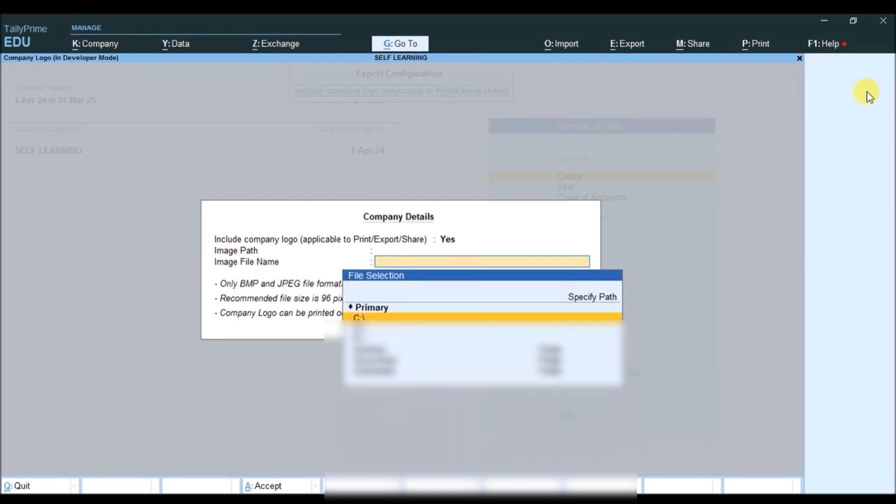
{"action": "key", "text": "Down"}
{"action": "key", "text": "Down"}
{"action": "key", "text": "Down"}
{"action": "key", "text": "Up"}
{"action": "key", "text": "Up"}
{"action": "key", "text": "Up"}
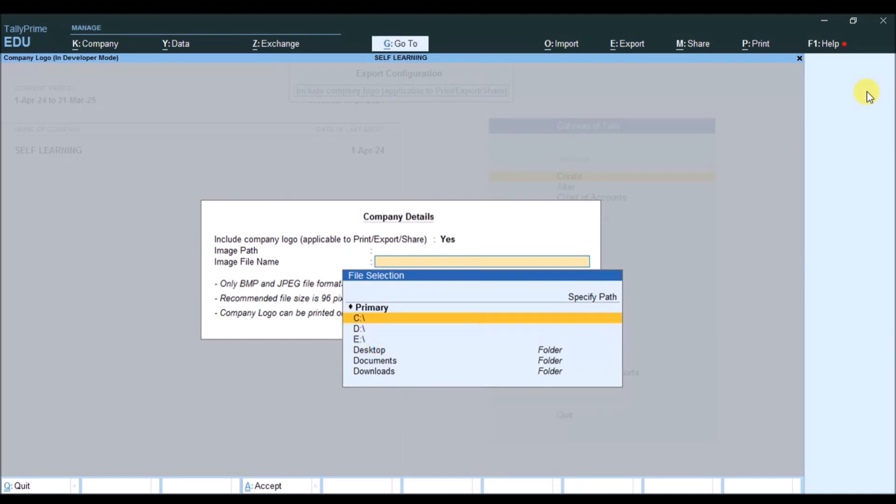
{"action": "key", "text": "Down"}
{"action": "key", "text": "Up"}
{"action": "key", "text": "Down"}
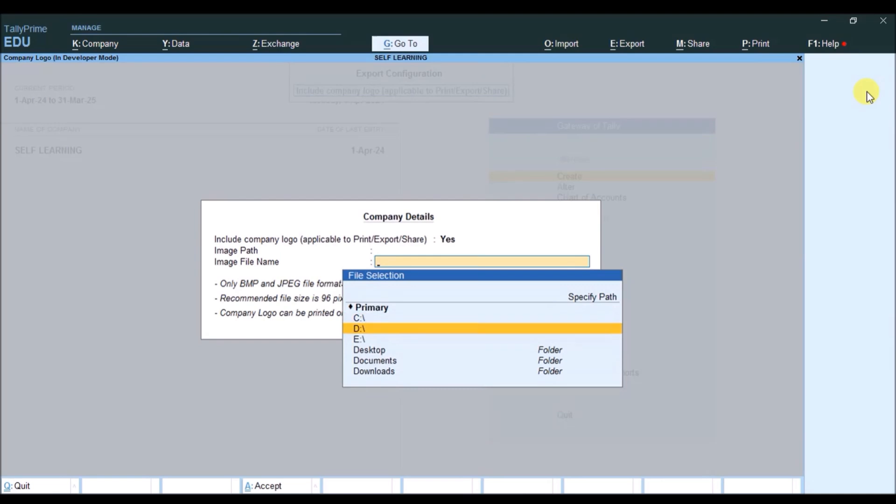
{"action": "key", "text": "Return"}
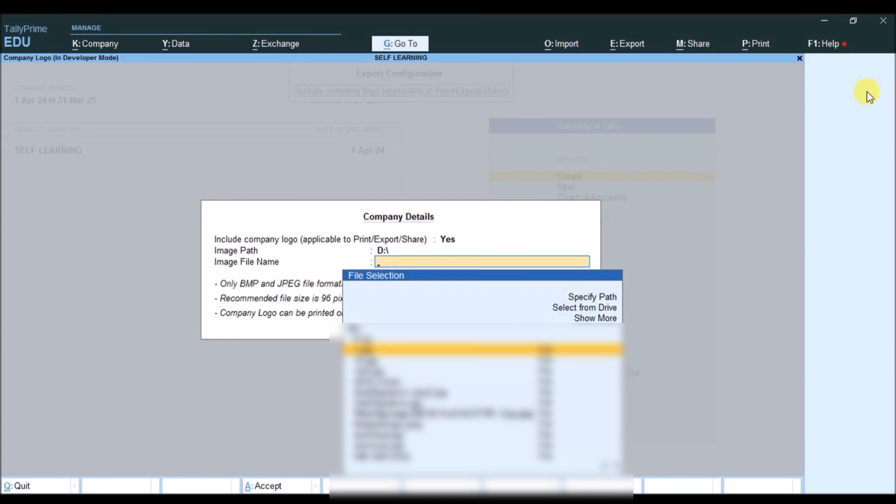
Open the LOGO folder, find the image with "fina", choose the fifth match as the company logo, and accept the Company Details.
{"action": "type", "text": "lo"}
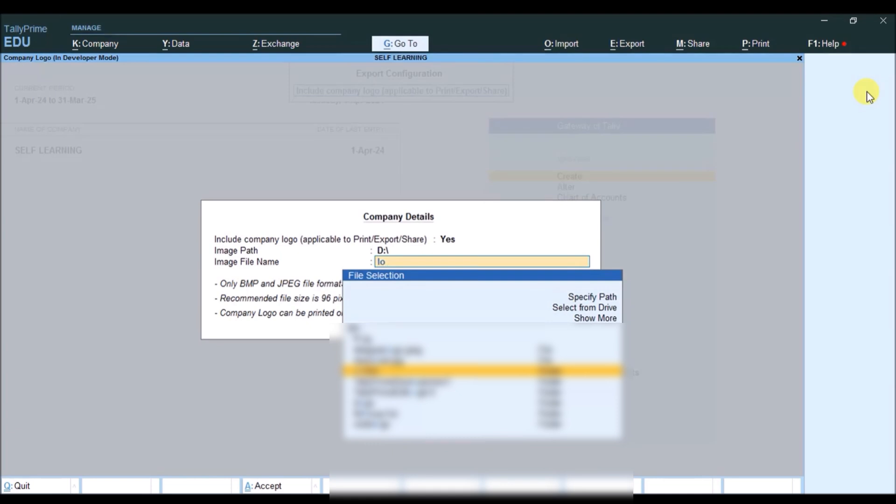
{"action": "key", "text": "Return"}
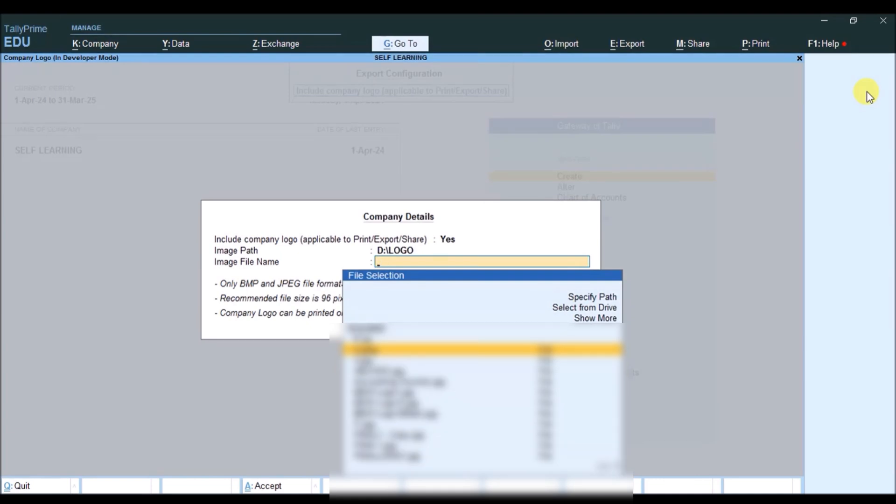
{"action": "type", "text": "fina"}
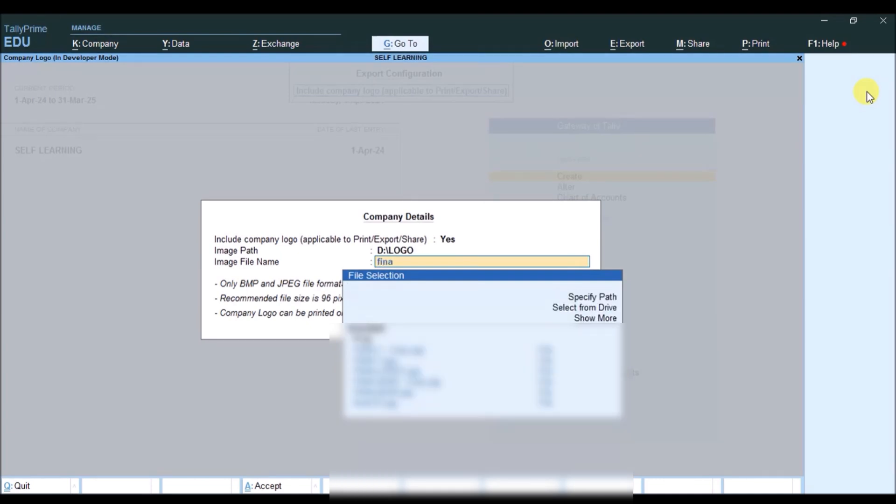
{"action": "key", "text": "Down"}
{"action": "key", "text": "Down"}
{"action": "key", "text": "Down"}
{"action": "key", "text": "Down"}
{"action": "key", "text": "Down"}
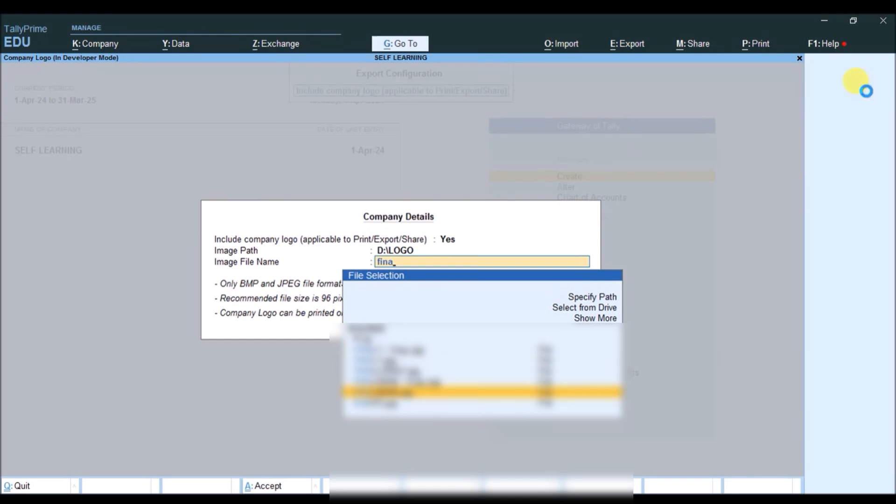
{"action": "key", "text": "Return"}
{"action": "key", "text": "ctrl+a"}
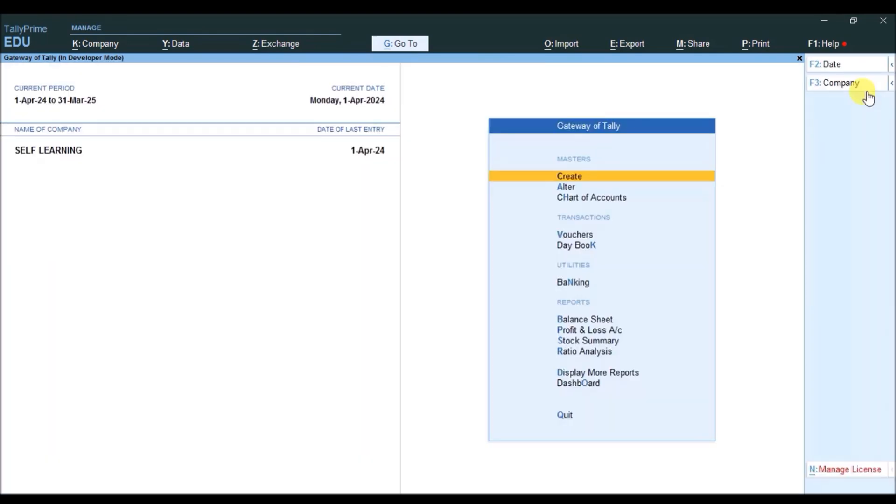
Open the Motilal Trading Com voucher from April in the Sales Register.
{"action": "key", "text": "d"}
{"action": "key", "text": "a"}
{"action": "key", "text": "s"}
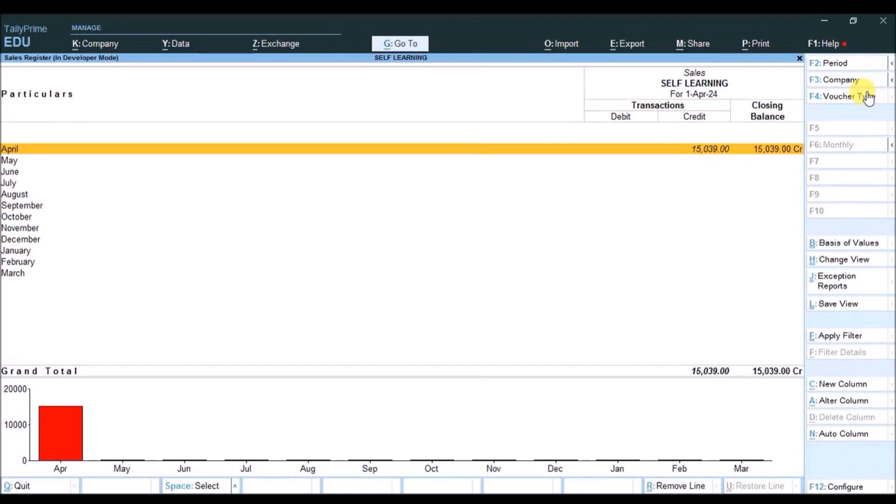
{"action": "key", "text": "Return"}
{"action": "key", "text": "Down"}
{"action": "key", "text": "Return"}
Preview the invoice, examine the company logo and header up close, and return to the Gateway of Tally.
{"action": "key", "text": "ctrl+p"}
{"action": "key", "text": "i"}
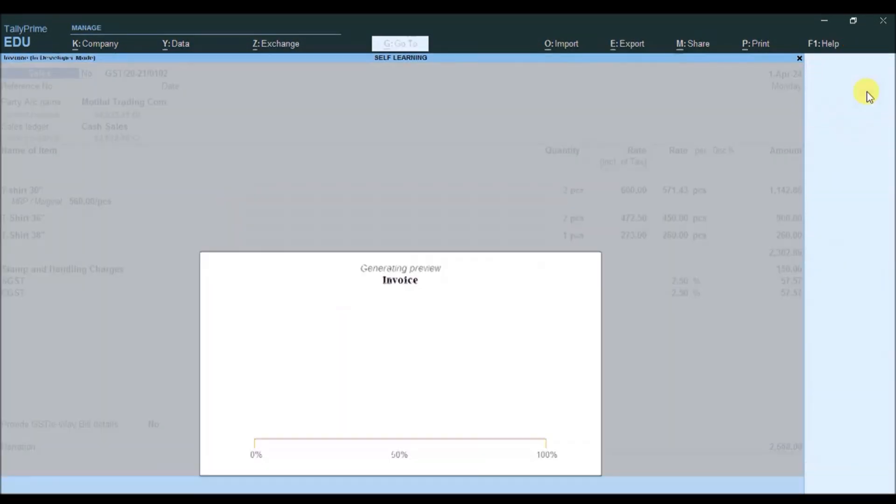
{"action": "key", "text": "alt+z"}
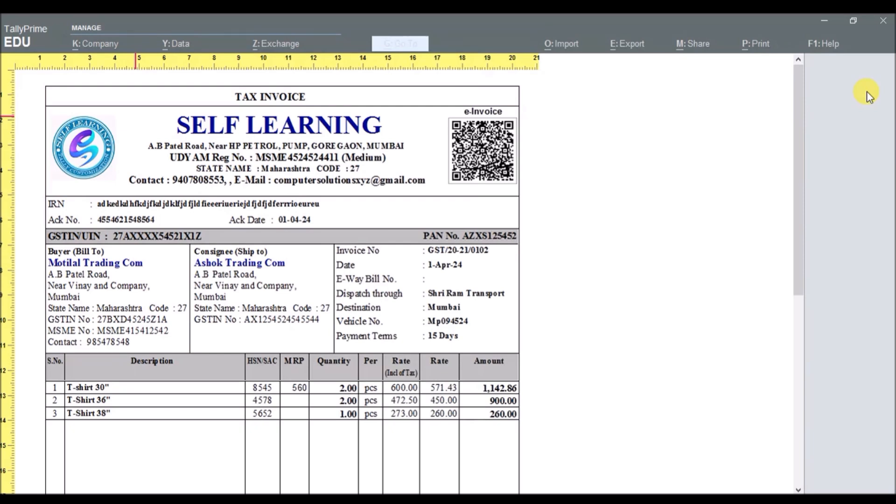
{"action": "key", "text": "alt+z"}
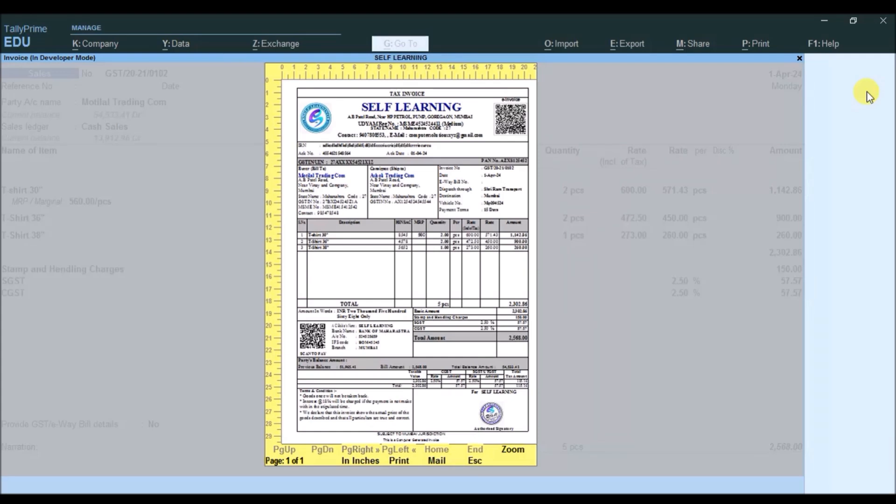
{"action": "key", "text": "Escape"}
{"action": "key", "text": "Escape"}
{"action": "key", "text": "Escape"}
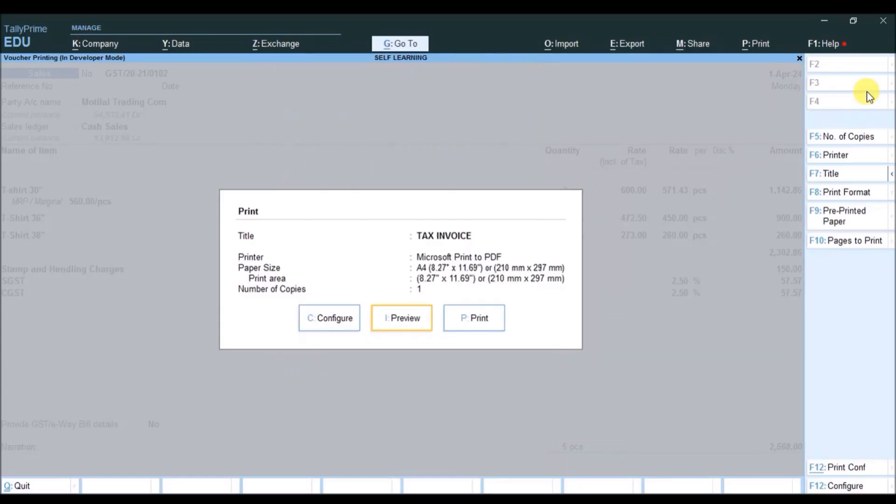
{"action": "key", "text": "Escape"}
{"action": "key", "text": "Escape"}
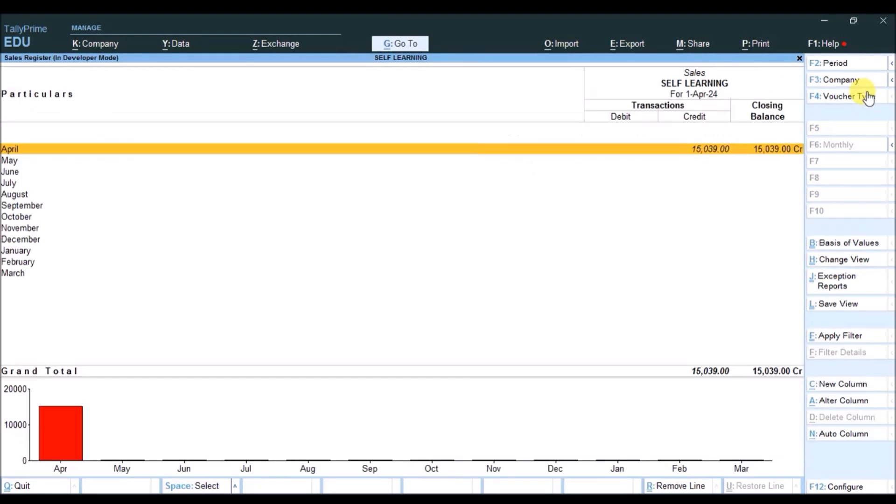
{"action": "key", "text": "Escape"}
{"action": "key", "text": "Escape"}
Open the Sales voucher type for alteration.
{"action": "key", "text": "Down"}
{"action": "key", "text": "Down"}
{"action": "key", "text": "Down"}
{"action": "key", "text": "Down"}
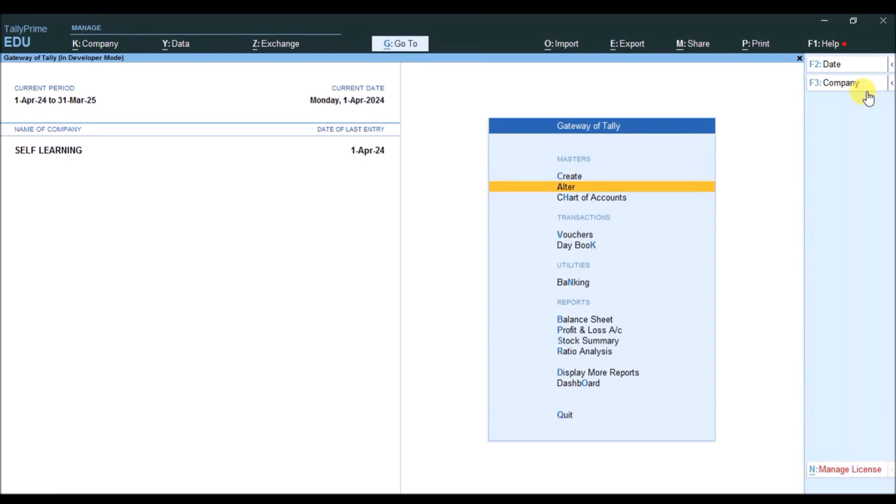
{"action": "key", "text": "Return"}
{"action": "key", "text": "Down"}
{"action": "key", "text": "Down"}
{"action": "key", "text": "Down"}
{"action": "key", "text": "Down"}
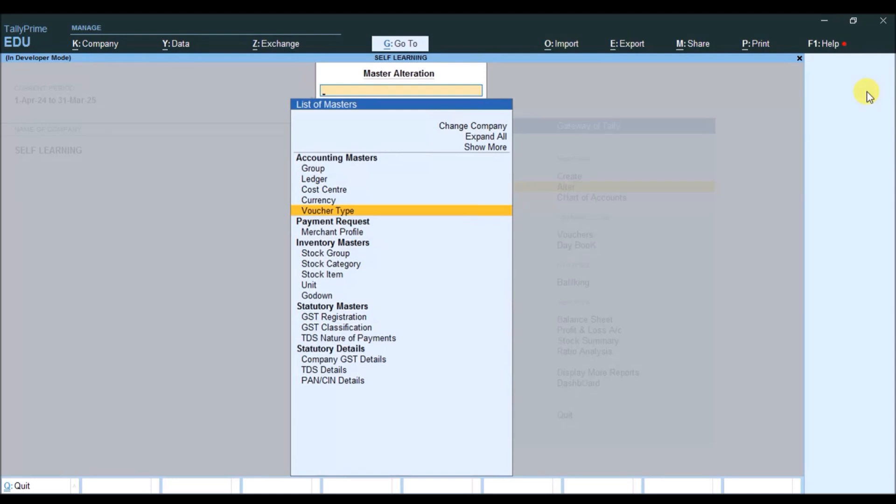
{"action": "key", "text": "Return"}
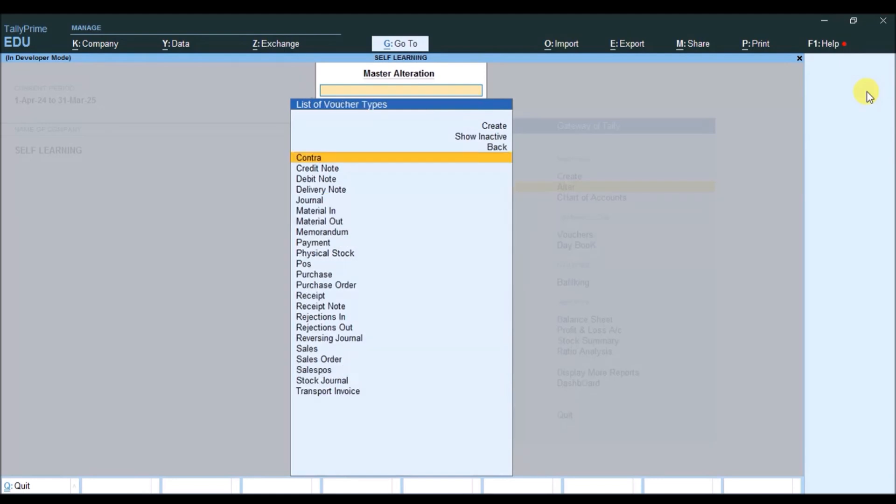
{"action": "type", "text": "Sa"}
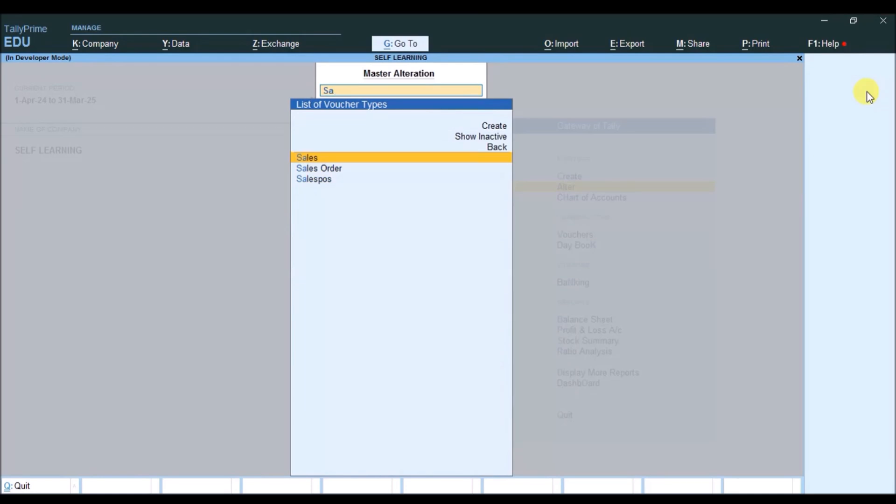
{"action": "key", "text": "Return"}
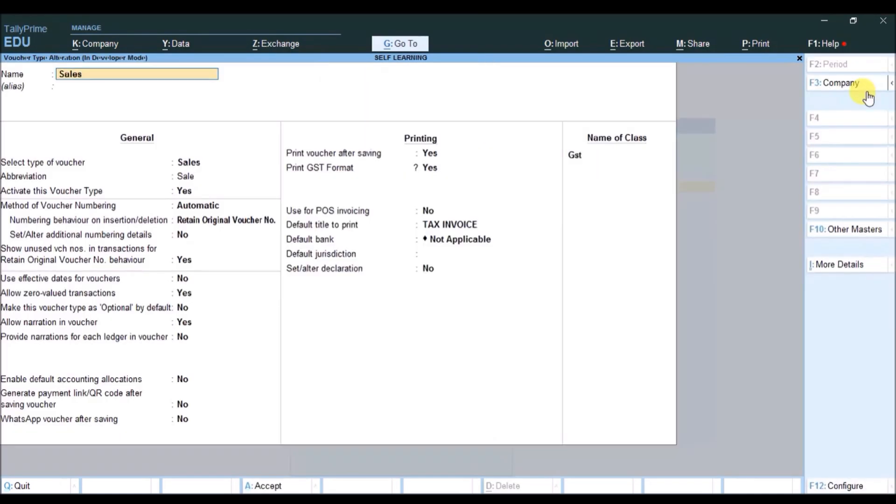
Set Set/alter declaration to Yes, review the declaration text, accept the Sales voucher type, and return to the Gateway of Tally.
{"action": "left_click", "coordinate": [433, 269]}
{"action": "type", "text": "yes"}
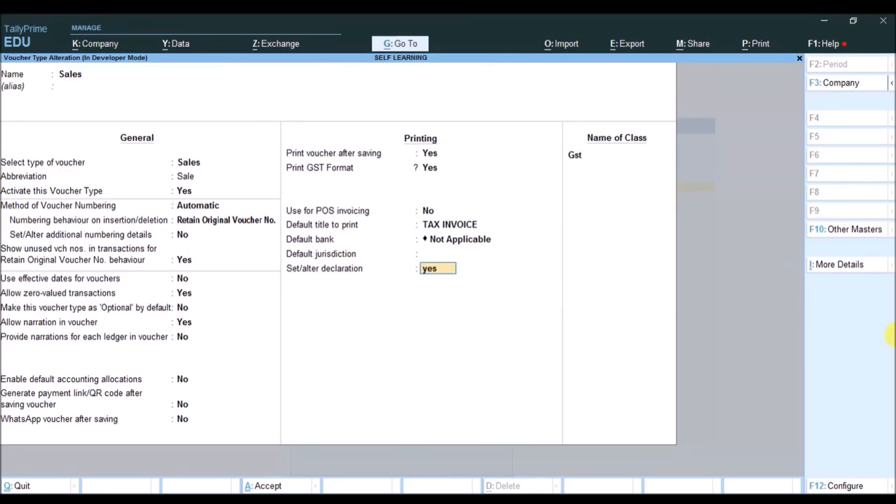
{"action": "key", "text": "Return"}
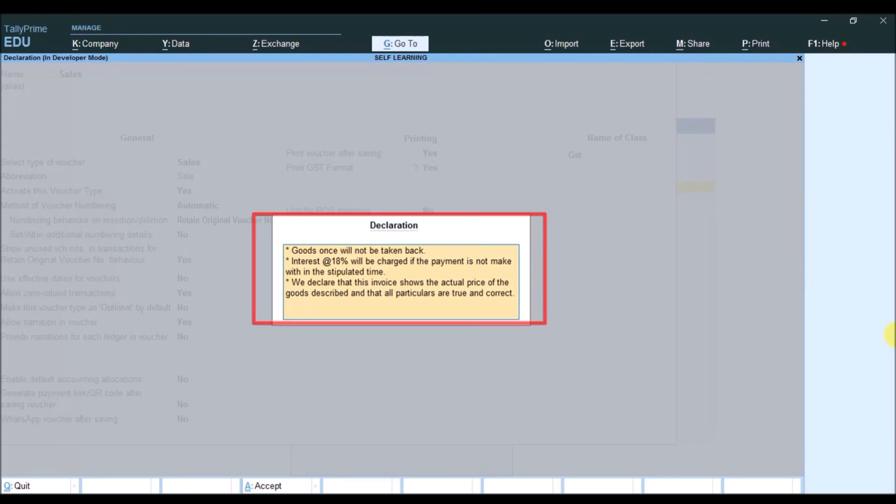
{"action": "key", "text": "Down"}
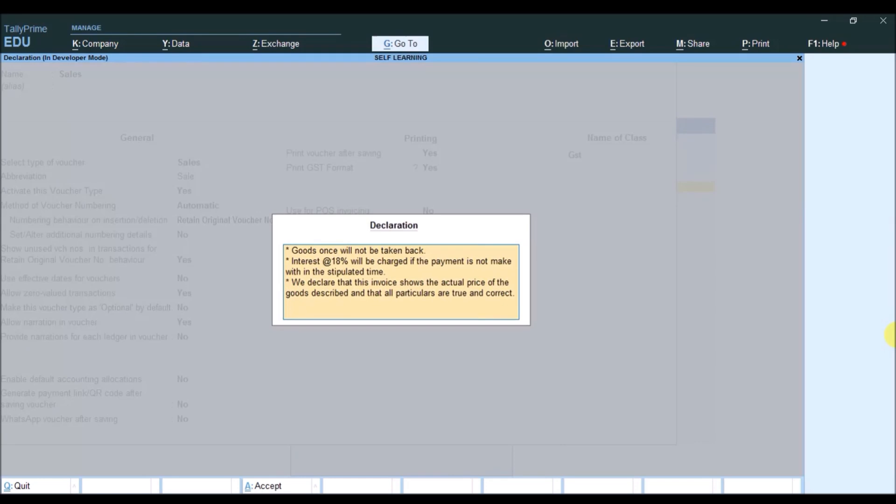
{"action": "key", "text": "Up"}
{"action": "key", "text": "Up"}
{"action": "key", "text": "Up"}
{"action": "key", "text": "Up"}
{"action": "key", "text": "ctrl+a"}
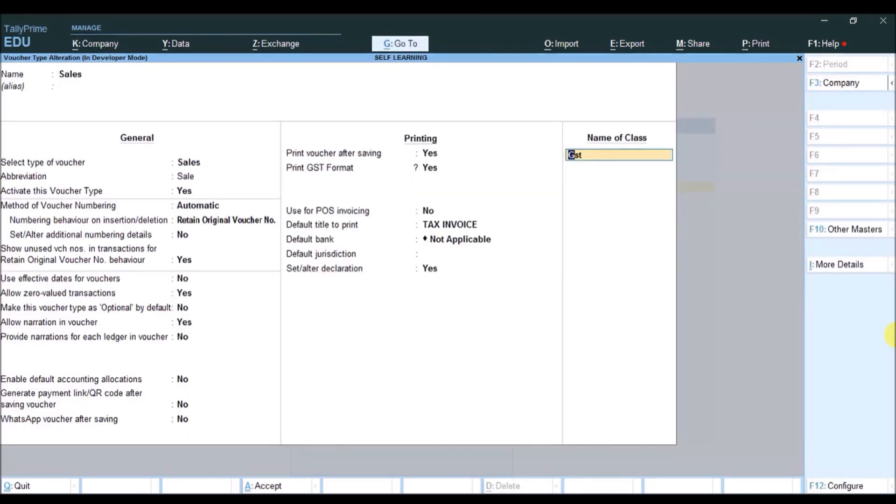
{"action": "key", "text": "ctrl+a"}
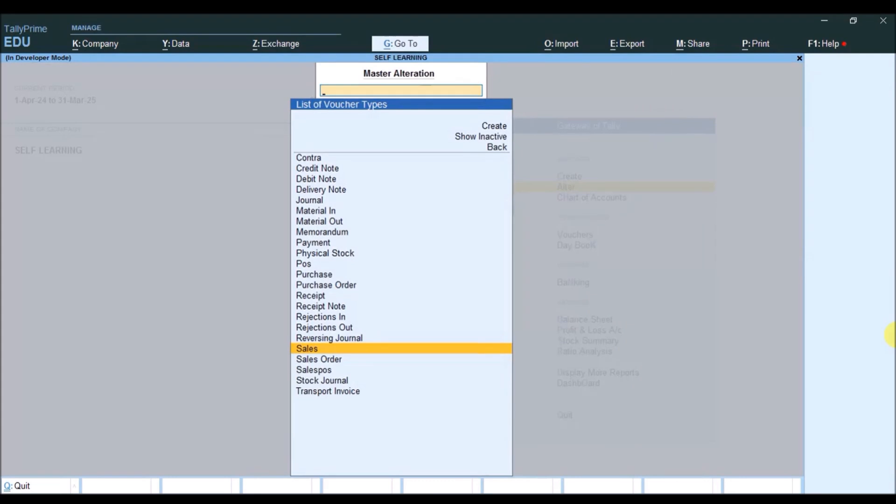
{"action": "key", "text": "Escape"}
{"action": "key", "text": "Escape"}
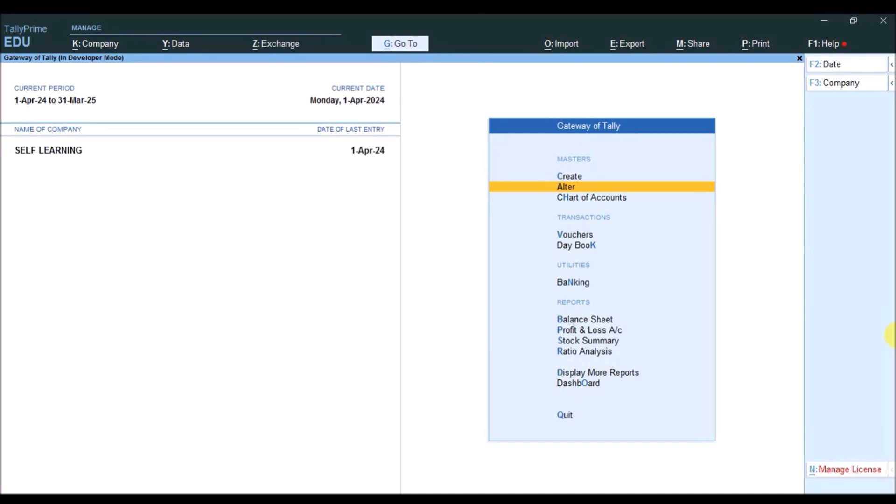
Open April in the Sales Register and bring up the Motilal Trading Com sales voucher.
{"action": "key", "text": "d"}
{"action": "key", "text": "a"}
{"action": "key", "text": "s"}
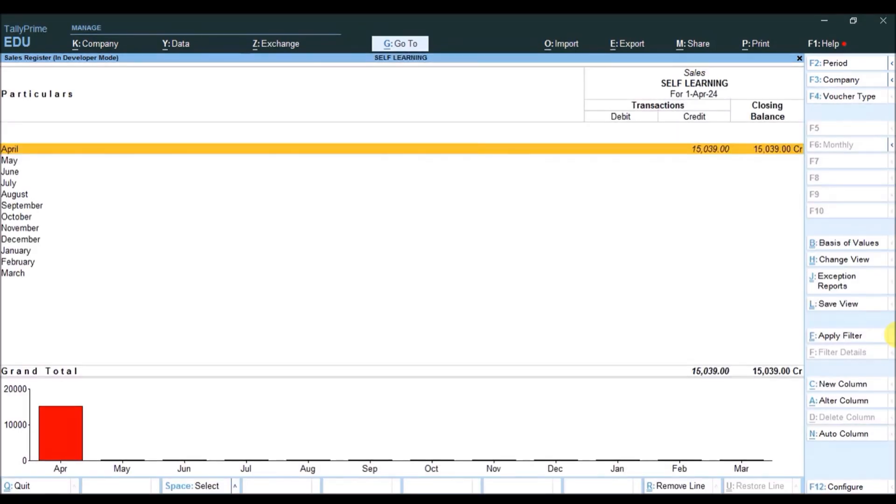
{"action": "key", "text": "Return"}
{"action": "key", "text": "Down"}
{"action": "key", "text": "Return"}
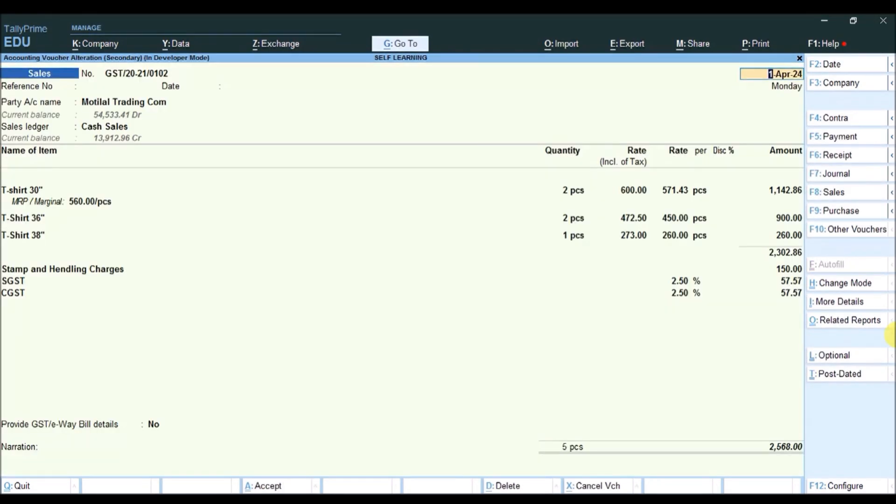
Set the paper size of Microsoft Print to PDF to A5 for printing the voucher.
{"action": "key", "text": "alt+p"}
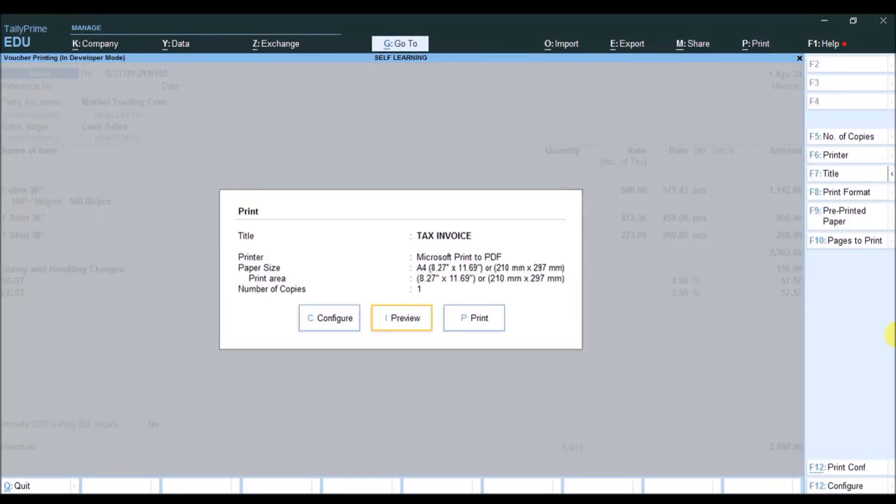
{"action": "left_click", "coordinate": [830, 157]}
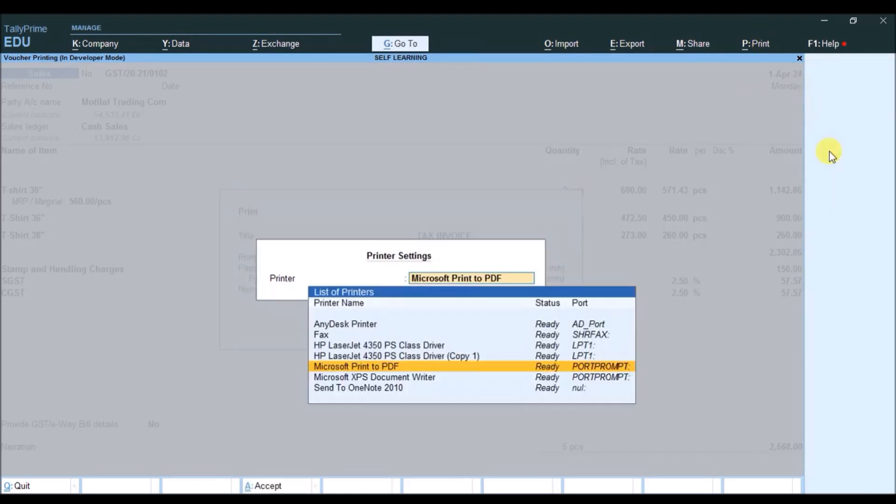
{"action": "key", "text": "Return"}
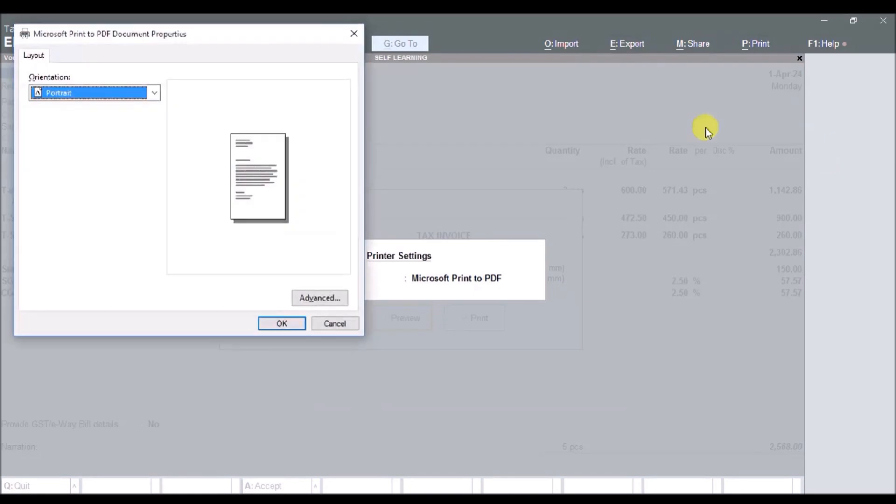
{"action": "left_click", "coordinate": [324, 301]}
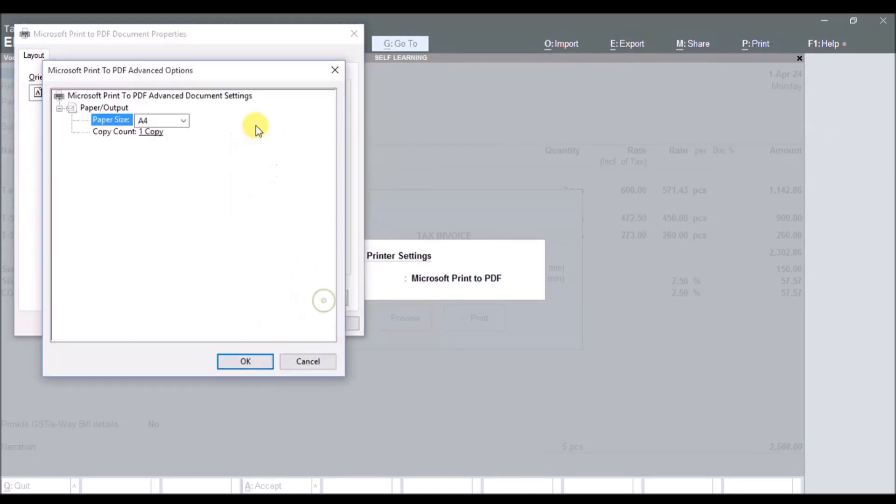
{"action": "left_click", "coordinate": [183, 121]}
{"action": "left_click", "coordinate": [173, 155]}
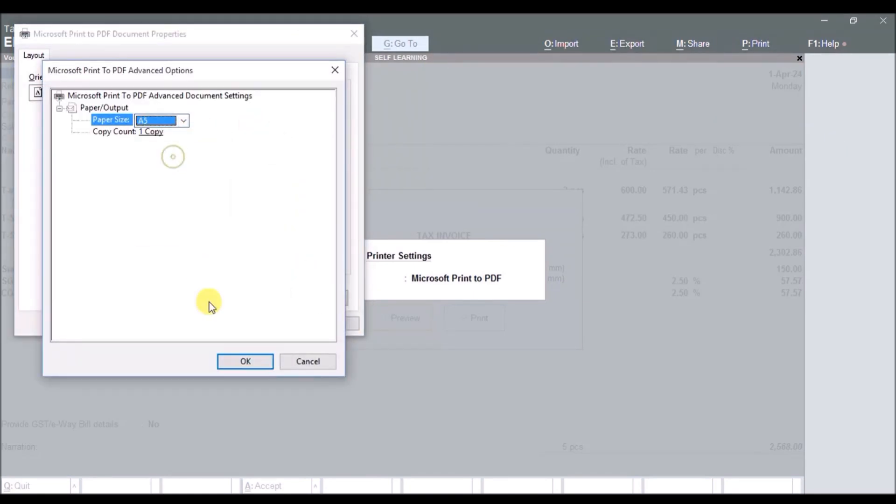
{"action": "left_click", "coordinate": [241, 359]}
{"action": "left_click", "coordinate": [278, 327]}
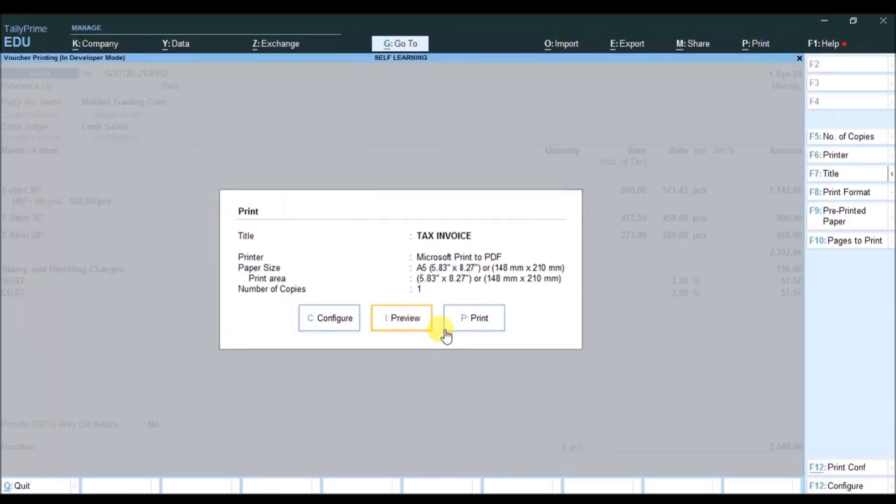
Preview the tax invoice on A5 paper, examine its layout at enlarged size down to the terms and seal, and close the preview.
{"action": "left_click", "coordinate": [404, 321]}
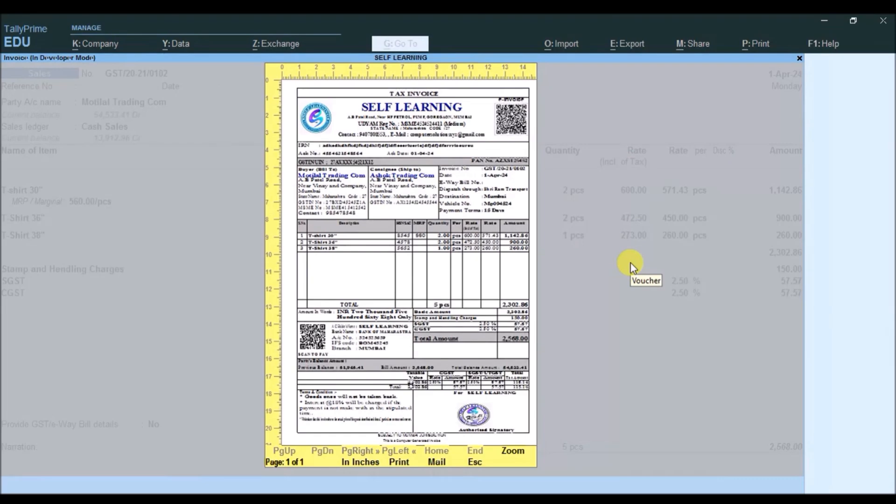
{"action": "key", "text": "alt+z"}
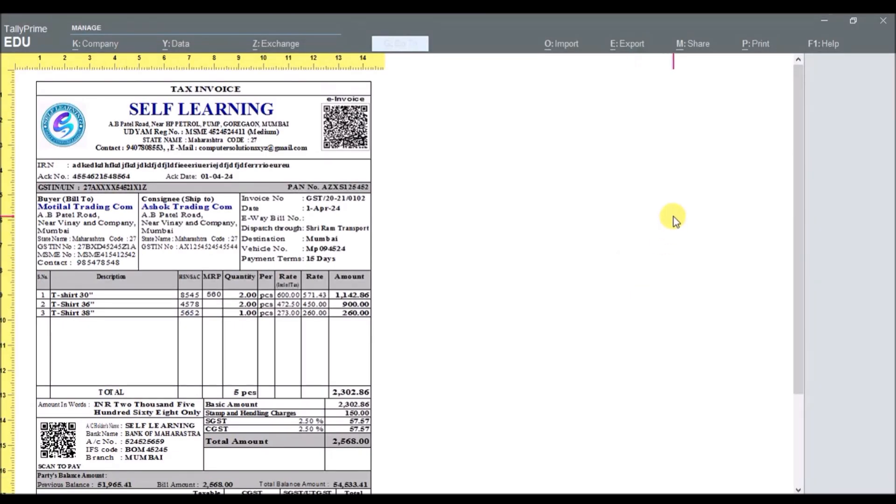
{"action": "scroll", "coordinate": [799, 161], "scroll_direction": "down", "scroll_amount": 1}
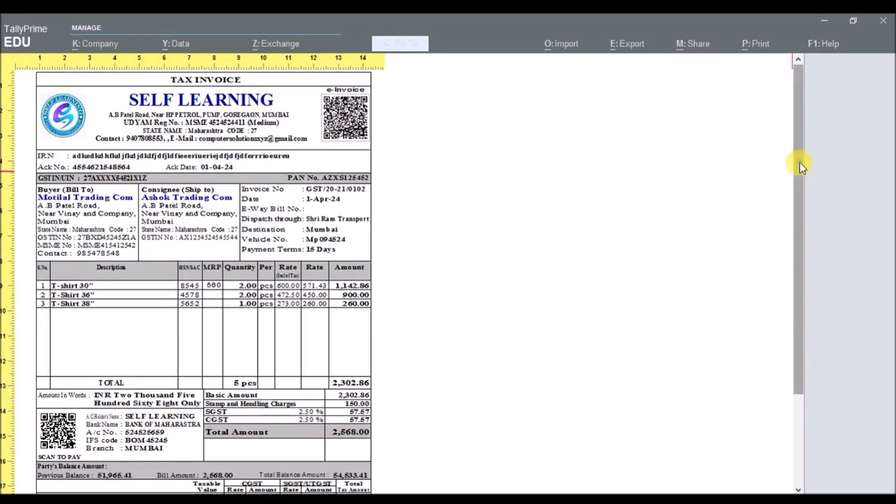
{"action": "left_click_drag", "start_coordinate": [800, 163], "coordinate": [795, 264]}
{"action": "left_click_drag", "start_coordinate": [790, 298], "coordinate": [810, 175]}
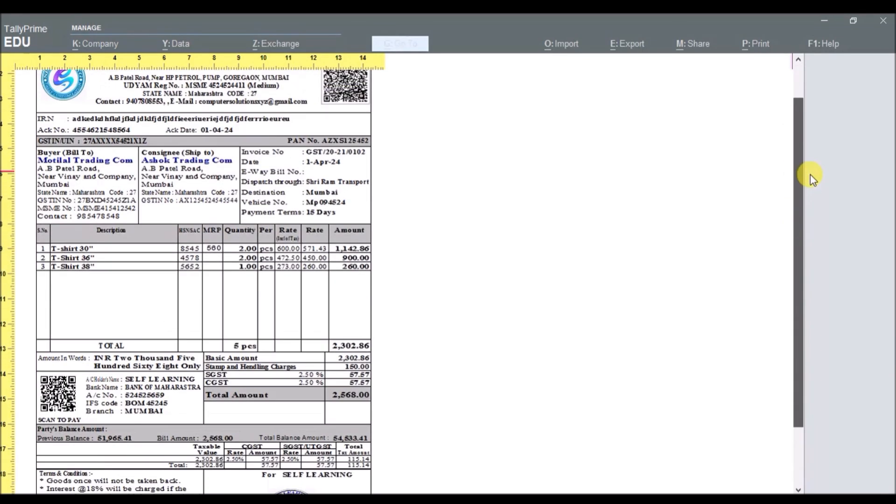
{"action": "key", "text": "Escape"}
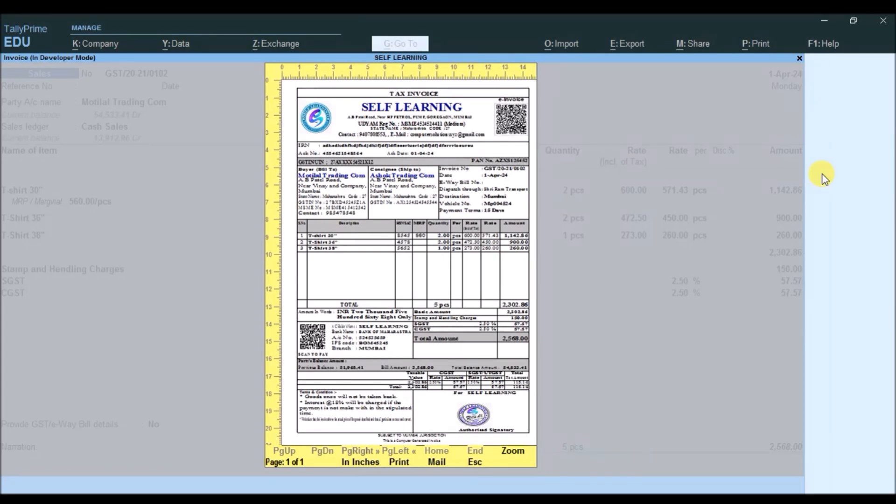
{"action": "key", "text": "Escape"}
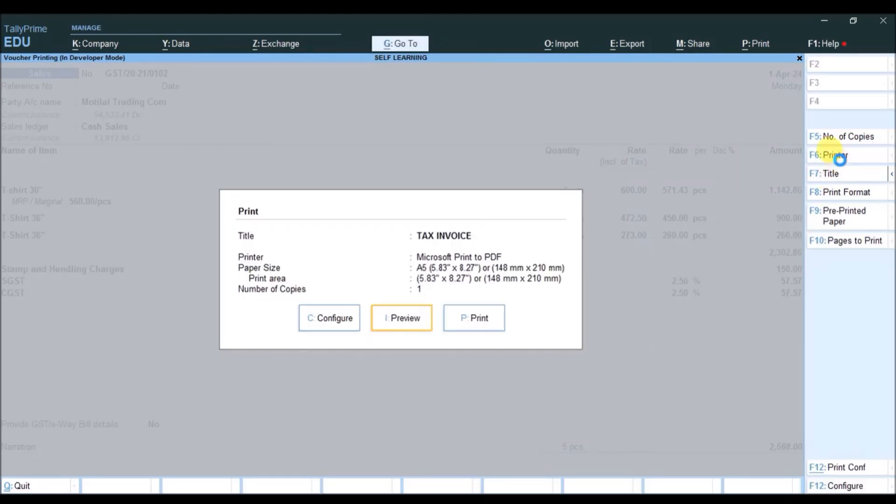
{"action": "key", "text": "Return"}
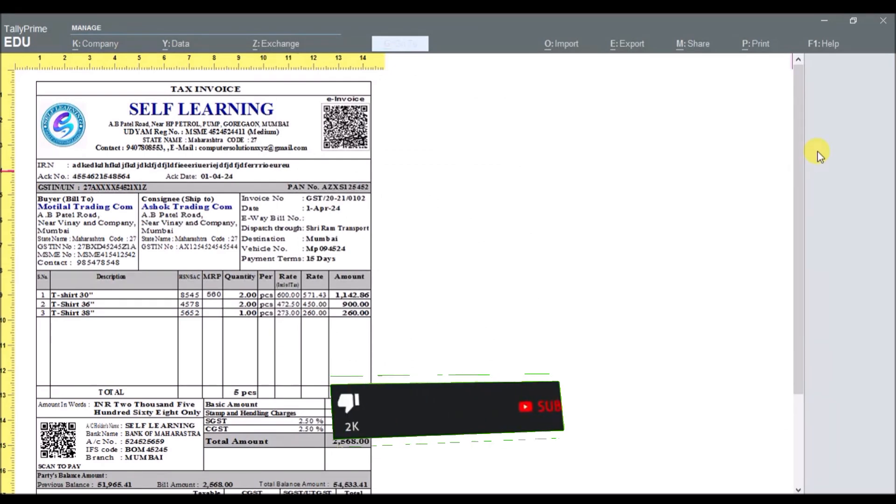
{"action": "key", "text": "Escape"}
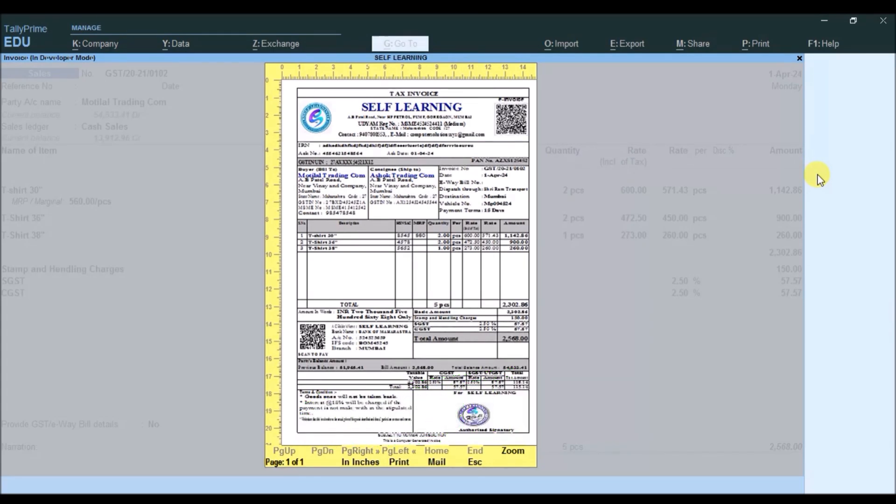
{"action": "key", "text": "Escape"}
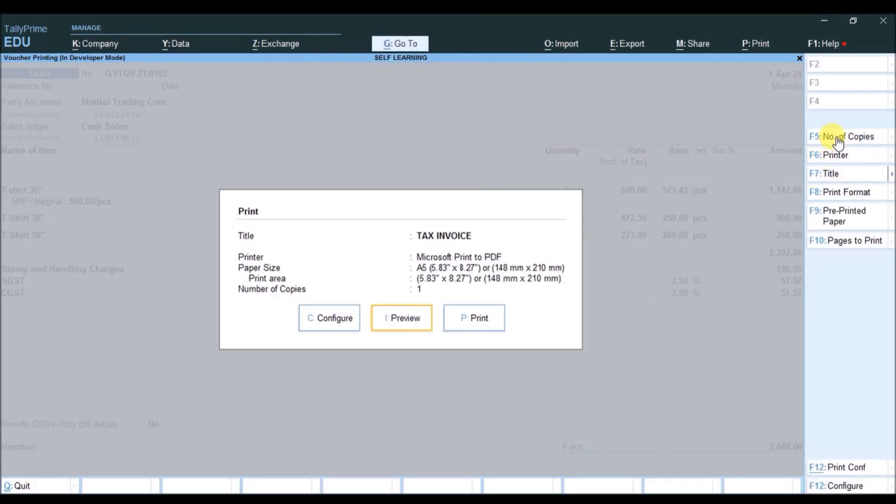
Switch Microsoft Print to PDF from A5 to A4 paper in portrait orientation for printing the voucher.
{"action": "left_click", "coordinate": [836, 156]}
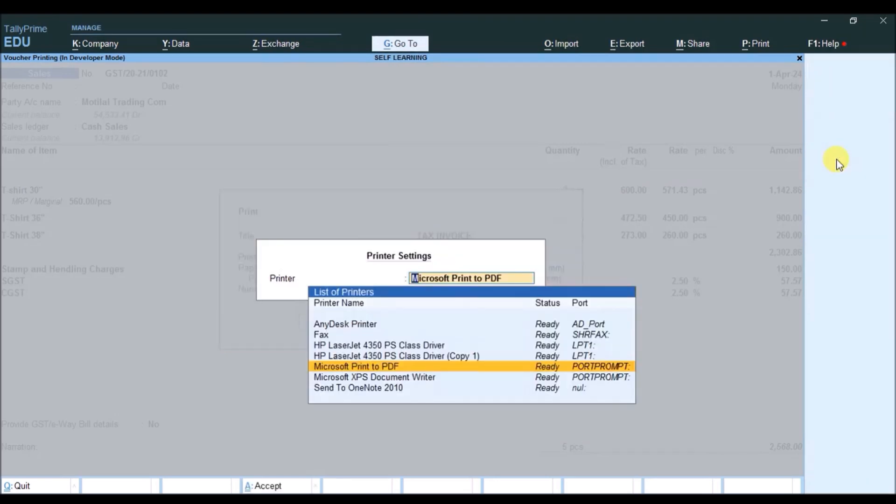
{"action": "key", "text": "Return"}
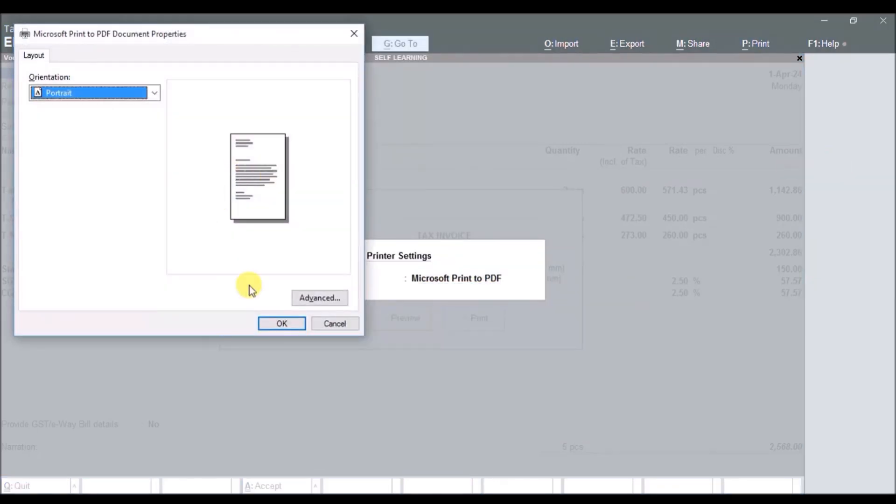
{"action": "left_click", "coordinate": [278, 324]}
Preview the Motilal Trading Com tax invoice on the larger paper and examine its header, party details and item table at enlarged size.
{"action": "left_click", "coordinate": [394, 321]}
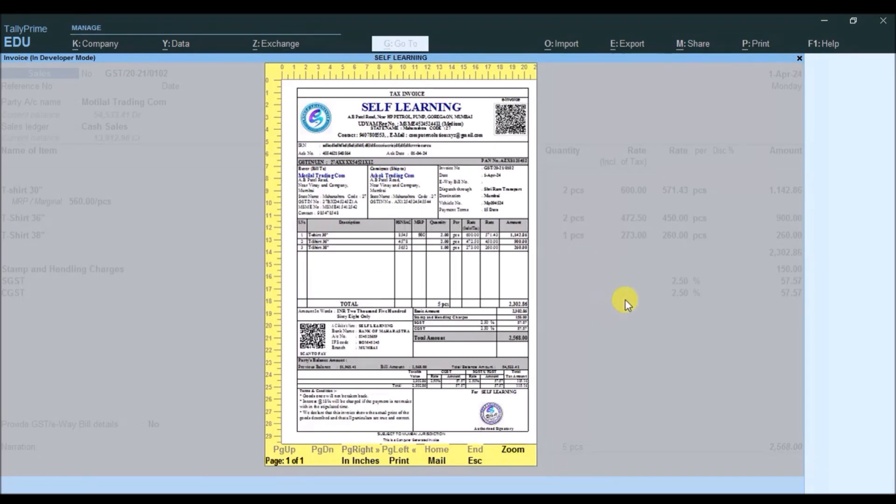
{"action": "key", "text": "Return"}
{"action": "key", "text": "Return"}
{"action": "key", "text": "Return"}
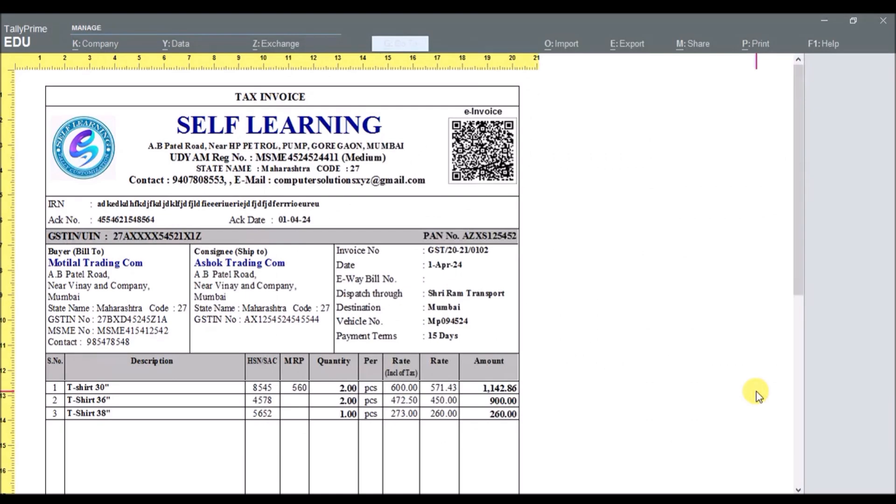
{"action": "key", "text": "Return"}
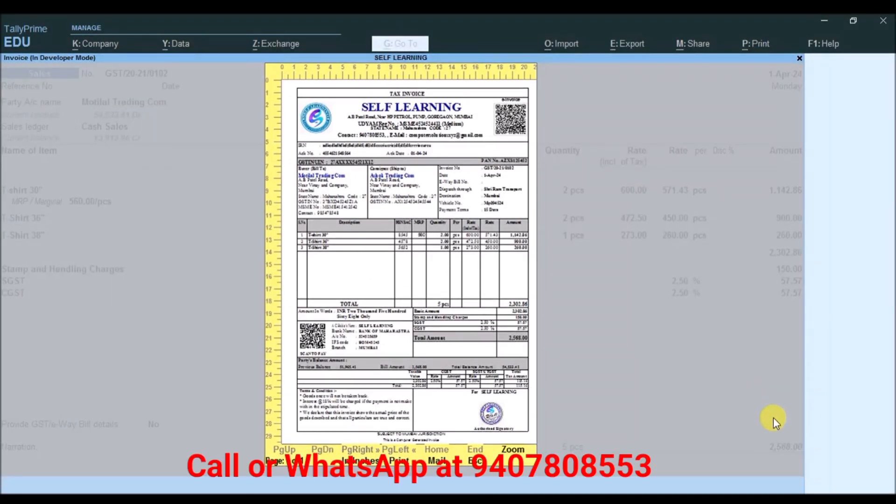
{"action": "key", "text": "Return"}
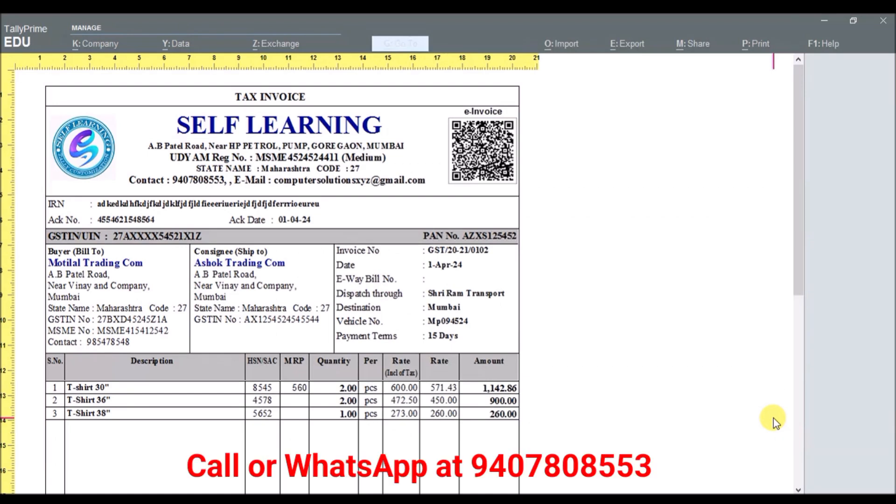
{"action": "key", "text": "Return"}
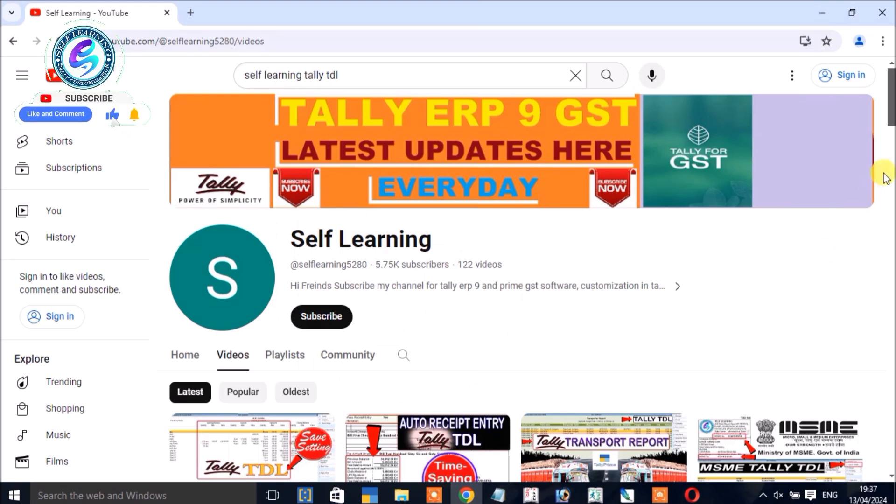
{"action": "mouse_move", "coordinate": [891, 108]}
{"action": "left_mouse_down"}
{"action": "mouse_move", "coordinate": [892, 314]}
{"action": "mouse_move", "coordinate": [891, 109]}
{"action": "left_mouse_up"}
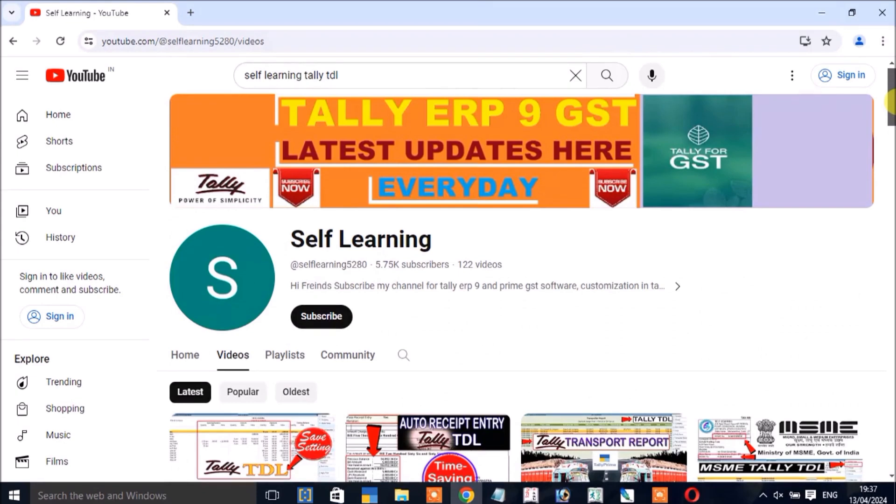